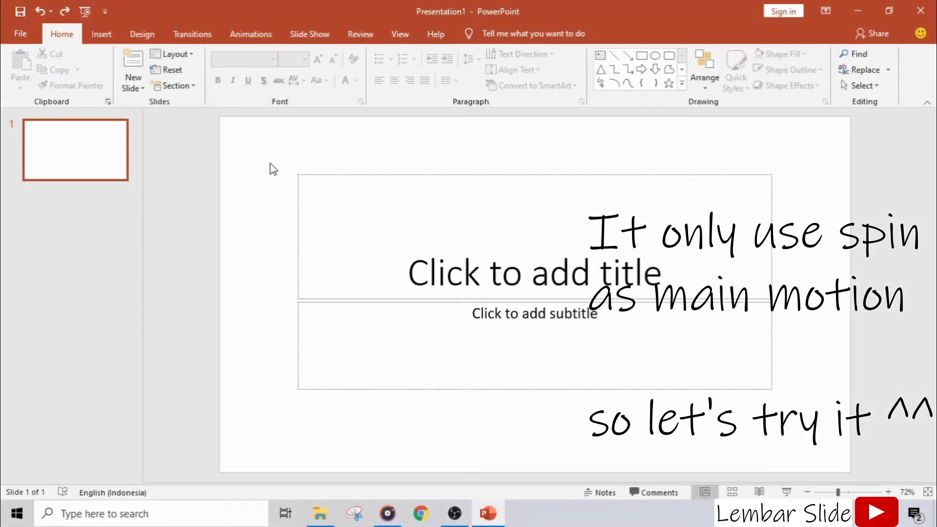
Switch the first slide to the Blank layout, removing its title and subtitle placeholders
right_click(250, 151)
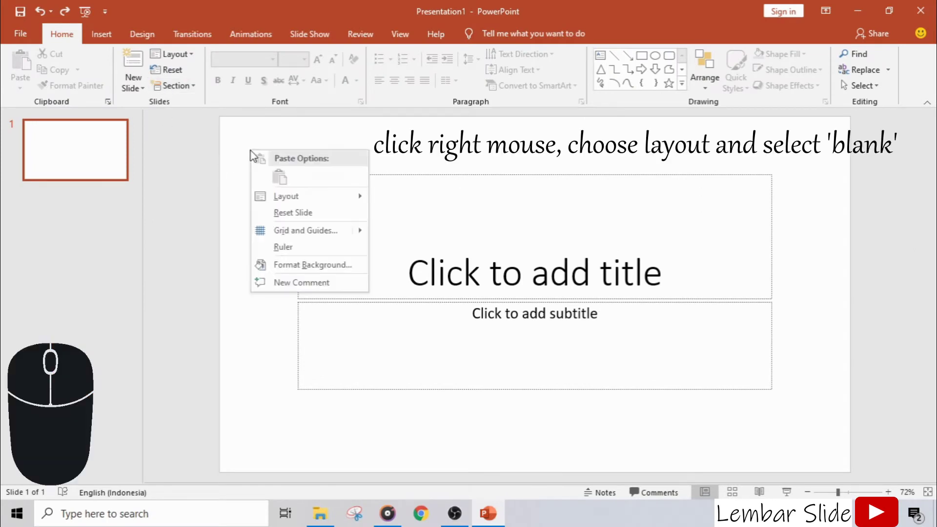
left_click(330, 198)
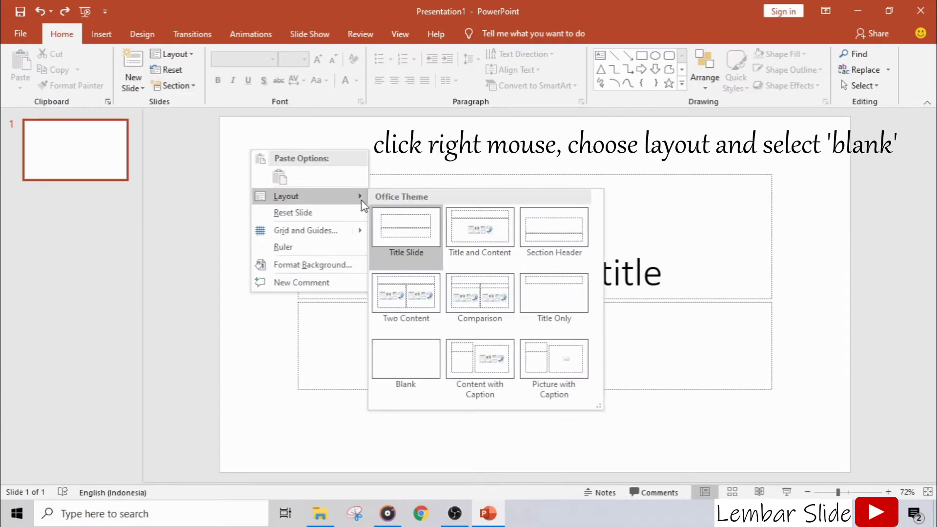
left_click(409, 352)
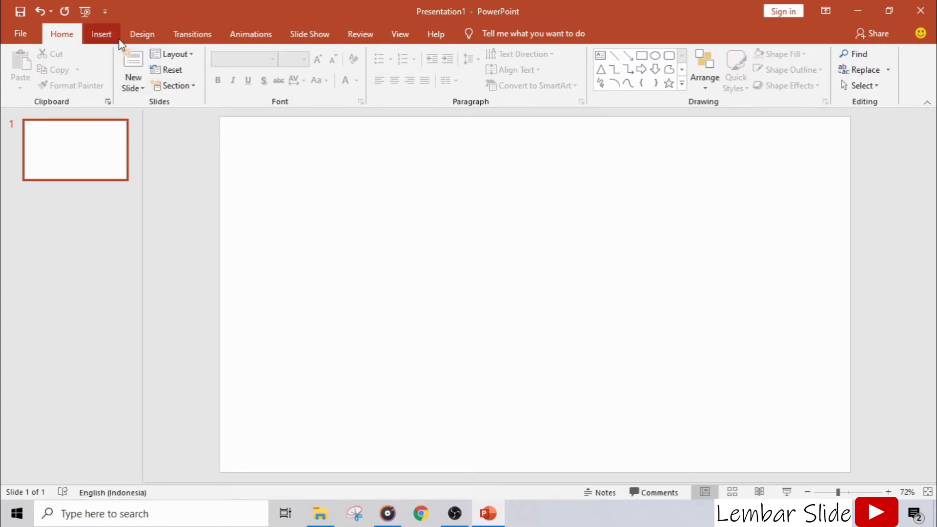
Insert image a from the wing ghost folder onto the slide
left_click(102, 35)
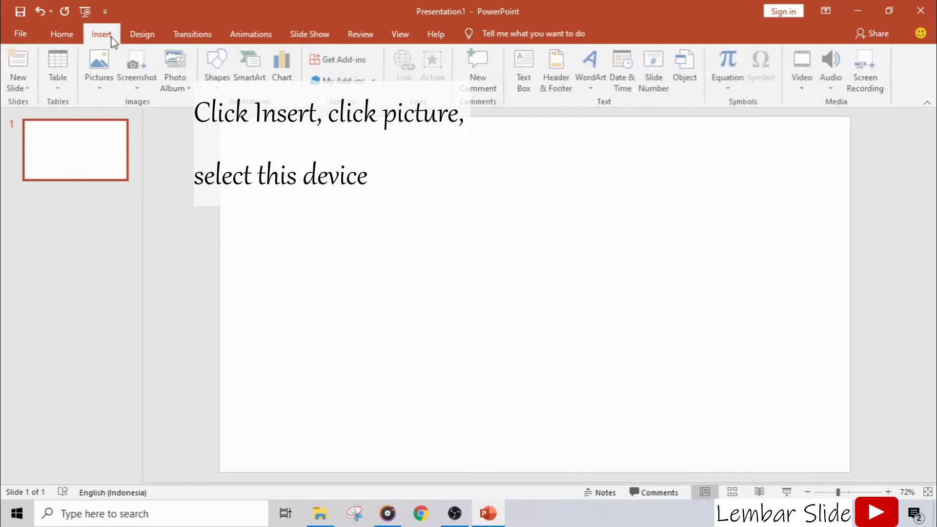
left_click(110, 66)
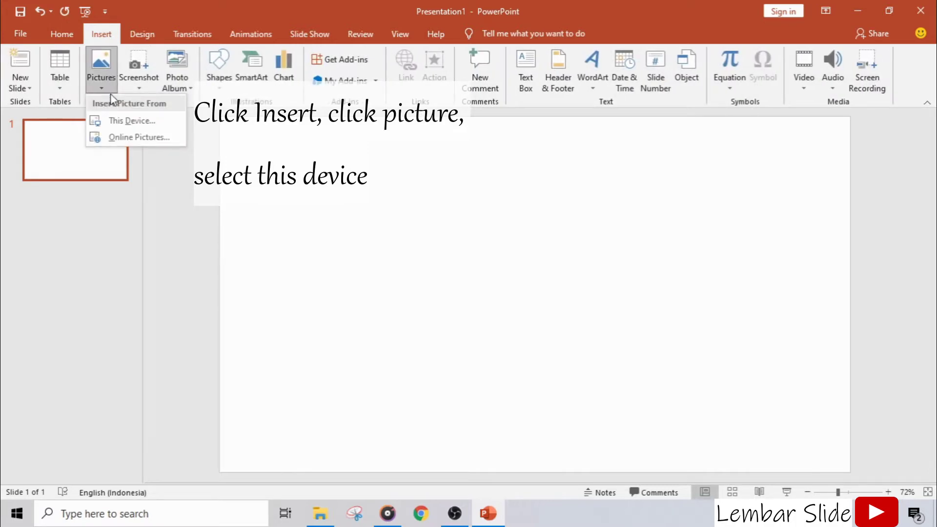
left_click(111, 122)
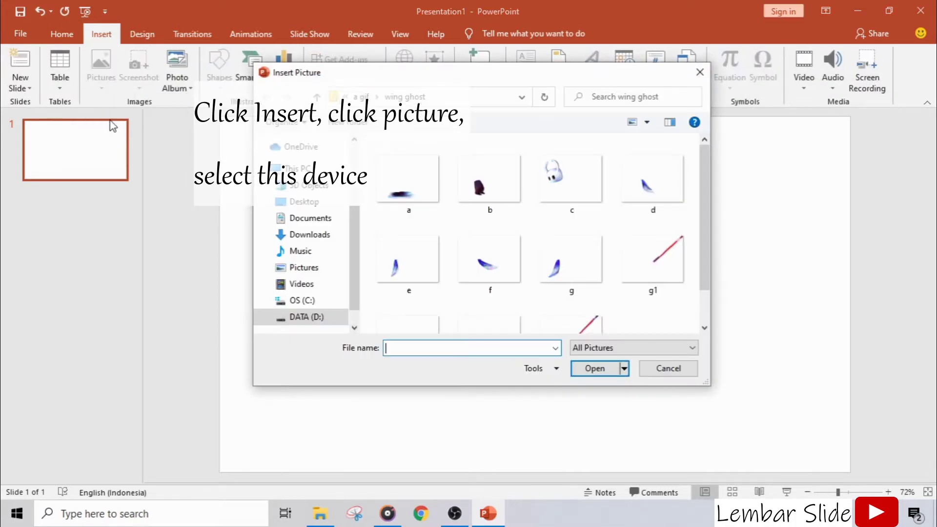
left_click(407, 170)
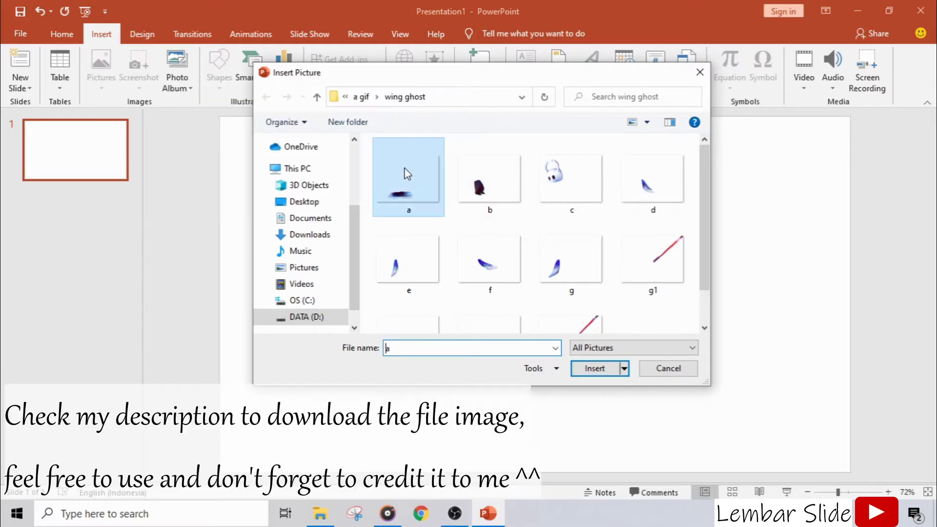
left_click(595, 368)
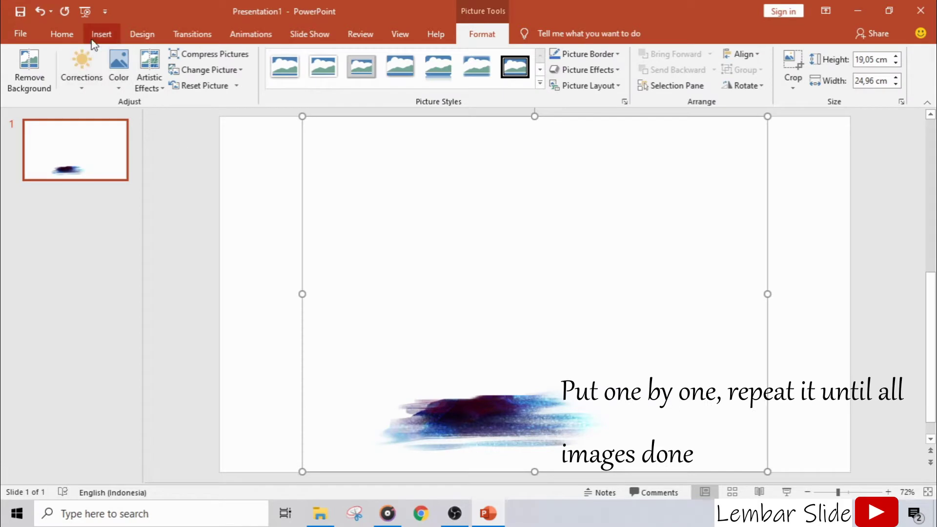
Insert the next wing ghost images, including image c, the ghost head
left_click(101, 45)
left_click(101, 63)
left_click(161, 126)
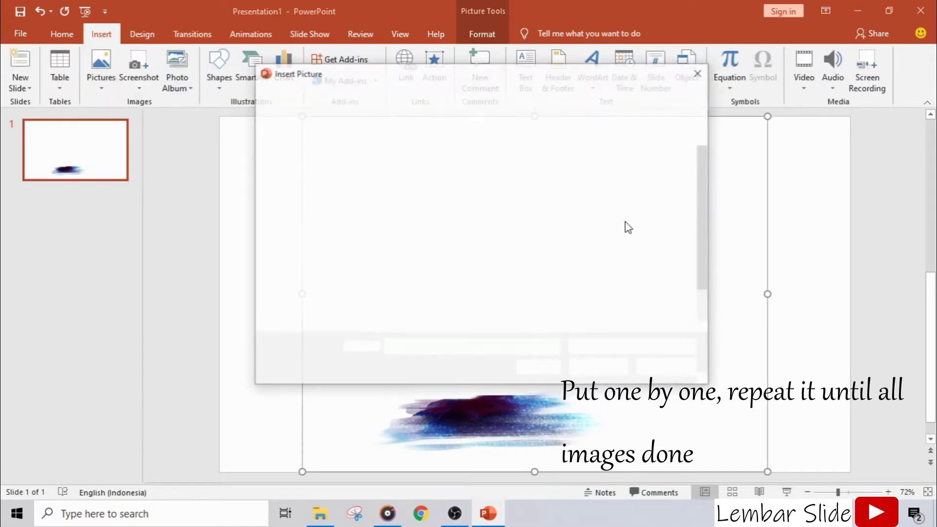
double_click(491, 189)
left_click(101, 33)
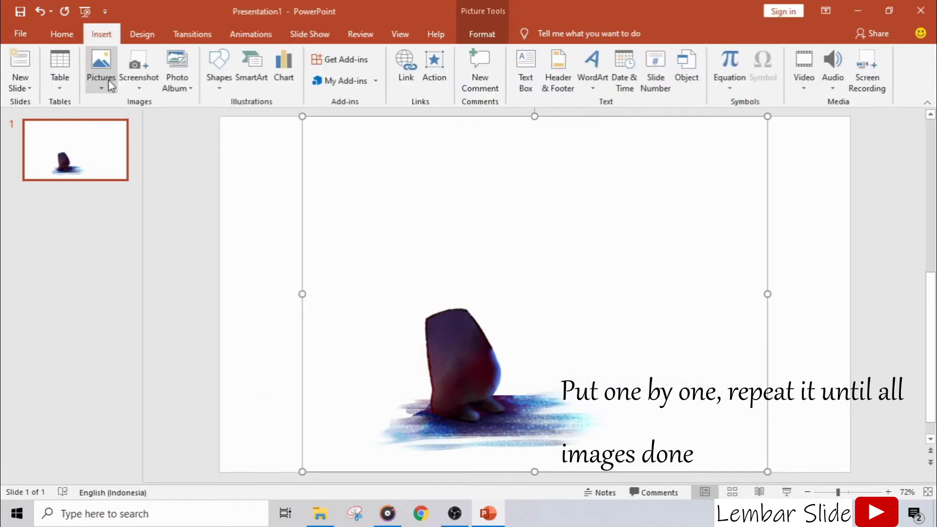
left_click(110, 86)
left_click(146, 120)
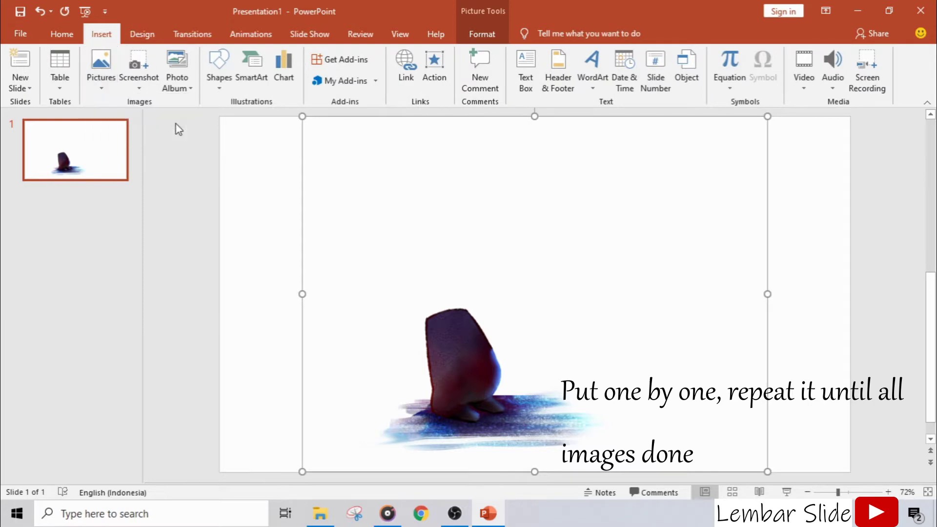
double_click(588, 193)
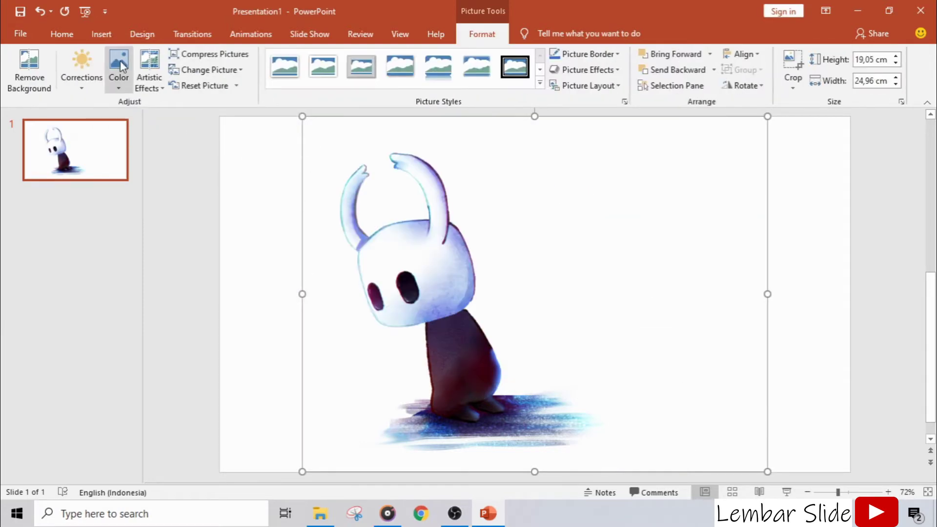
left_click(101, 34)
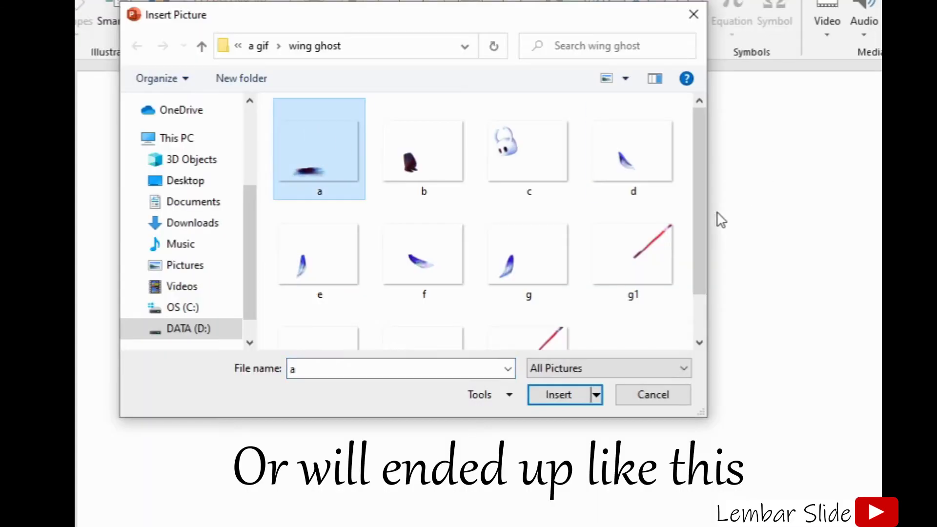
Select images a through j in the wing ghost folder and insert them all at once
scroll(721, 219, "down", 2)
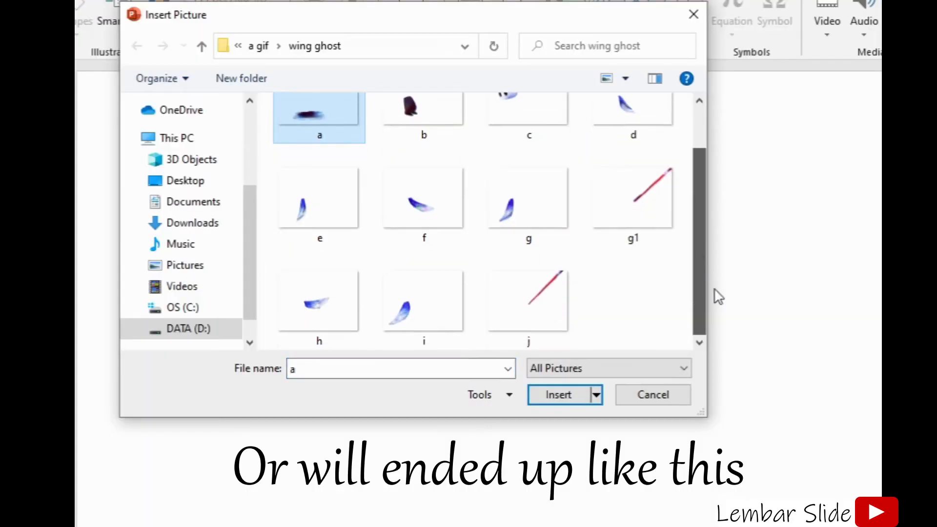
left_click(534, 306, "shift")
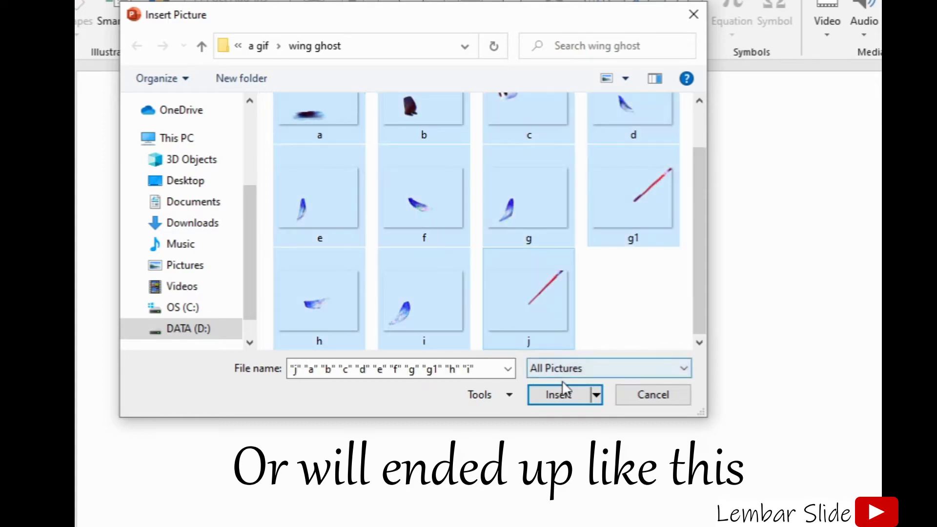
left_click(558, 395)
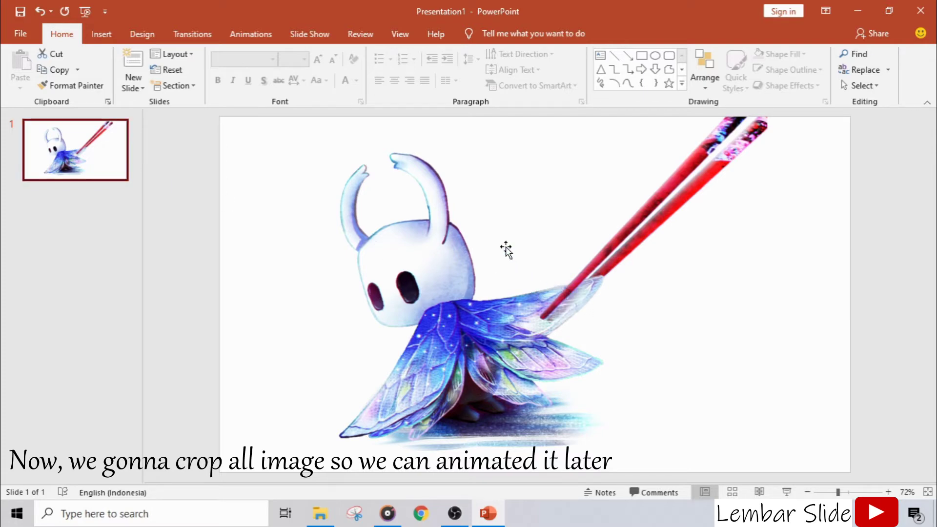
Crop the chopsticks picture to its top-right area, about 11,04 × 12,48 cm
left_click(472, 222)
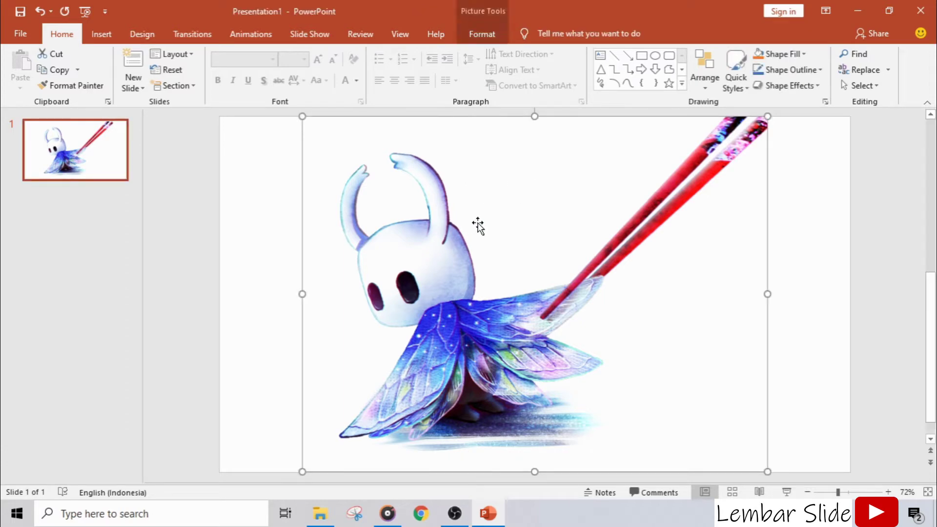
left_click(248, 31)
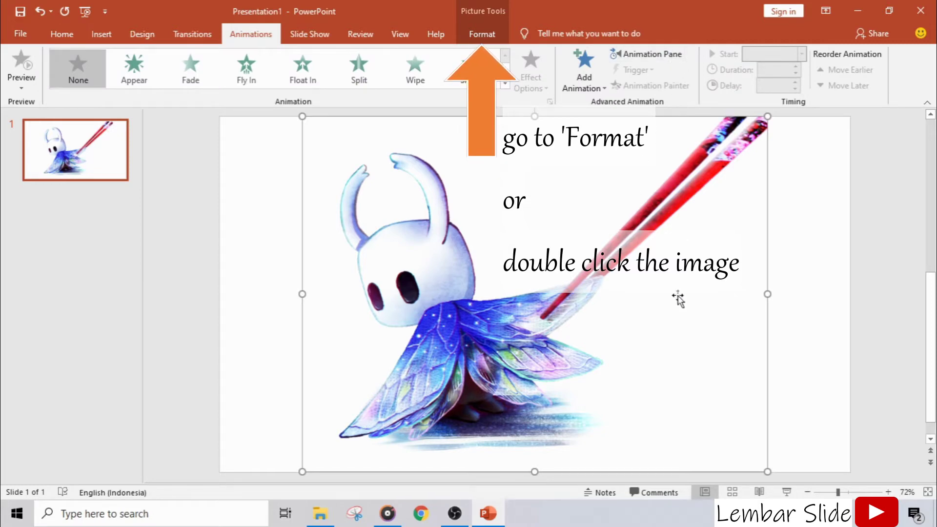
double_click(630, 299)
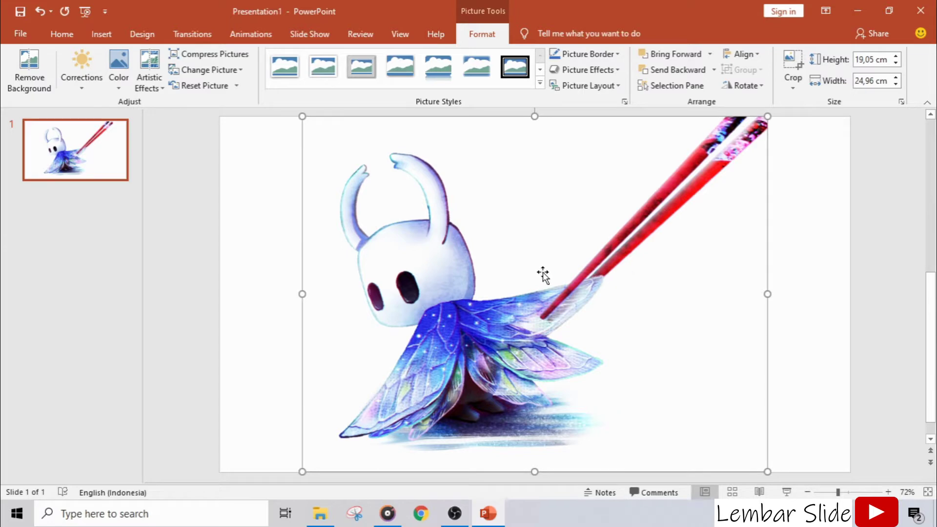
left_click(791, 68)
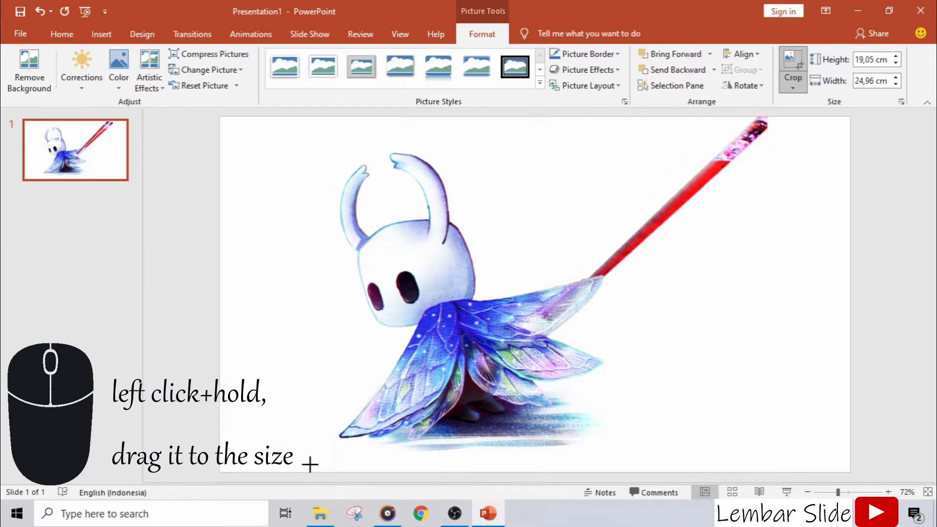
left_click_drag(767, 117, 543, 327)
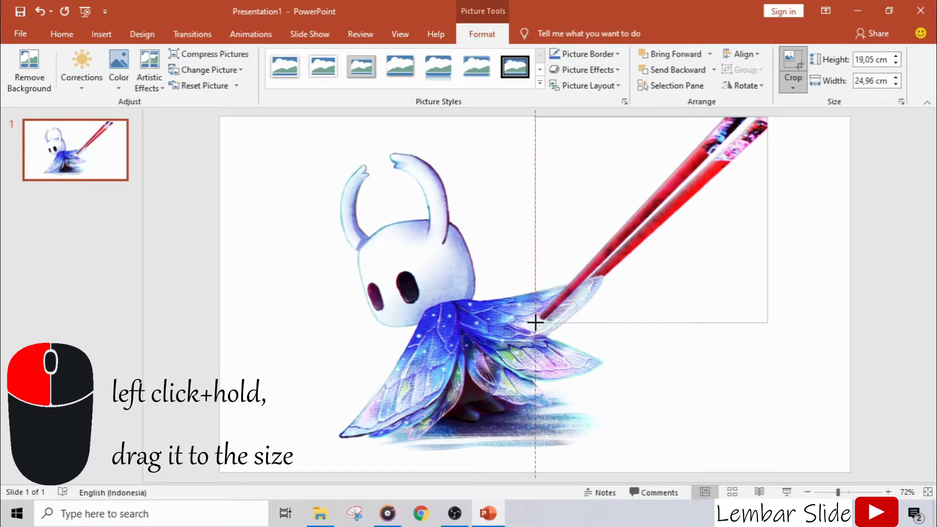
left_click_drag(535, 322, 536, 322)
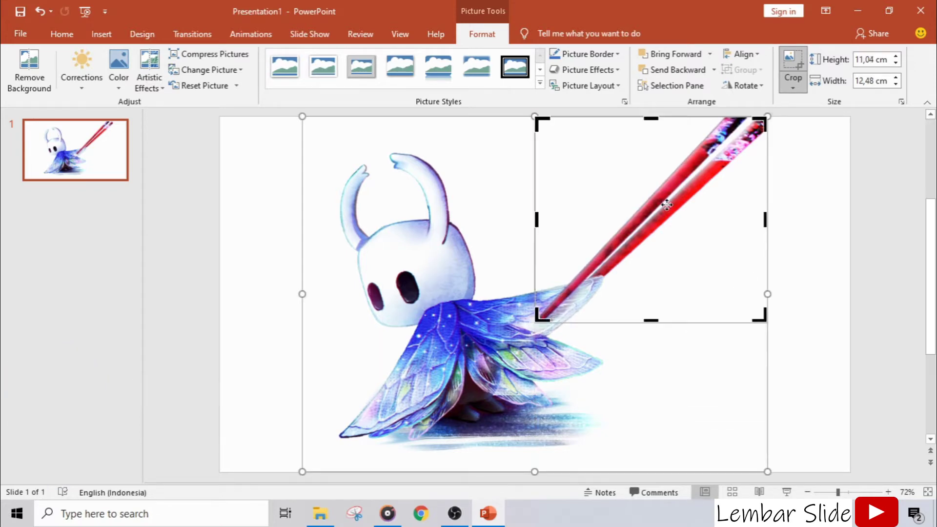
left_click(827, 270)
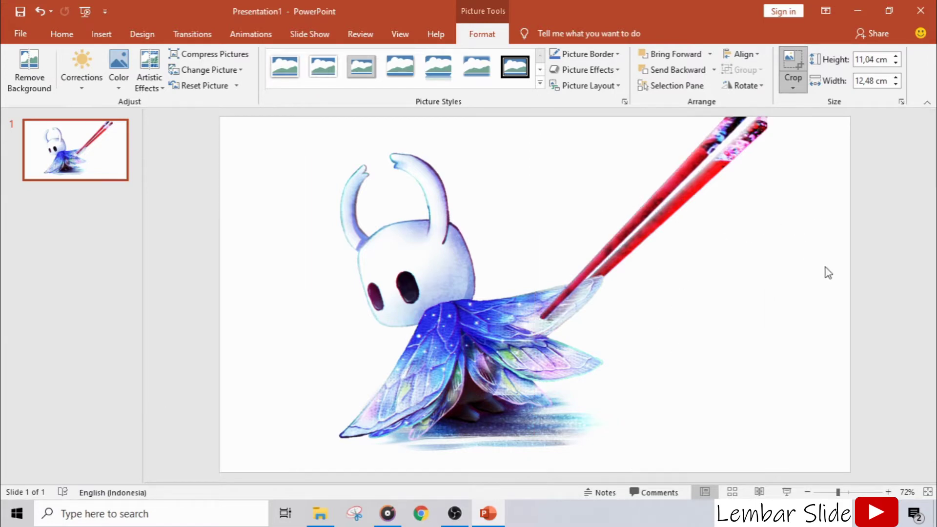
left_click(639, 373)
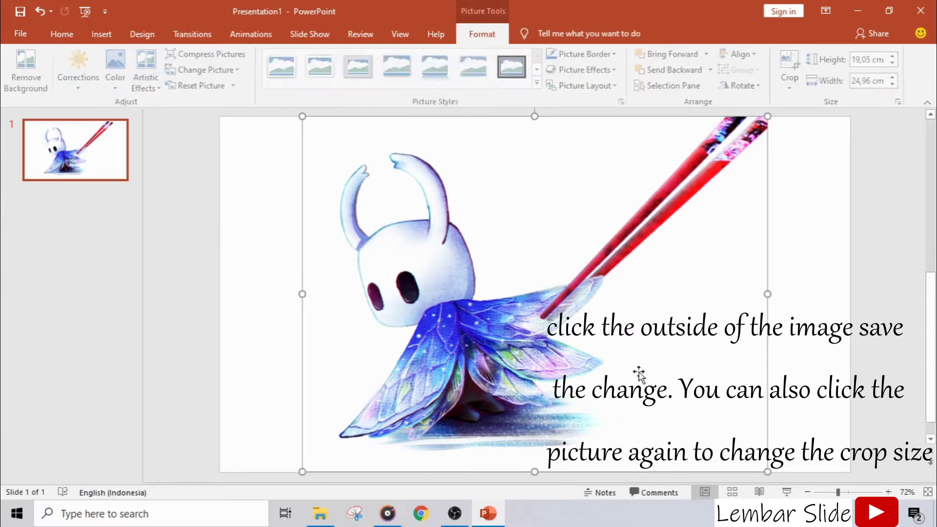
Crop the next picture in from its bottom-right corner down to the ghost on the left
left_click(787, 63)
mouse_move(759, 464)
left_mouse_down()
mouse_move(454, 434)
mouse_move(465, 440)
left_mouse_up()
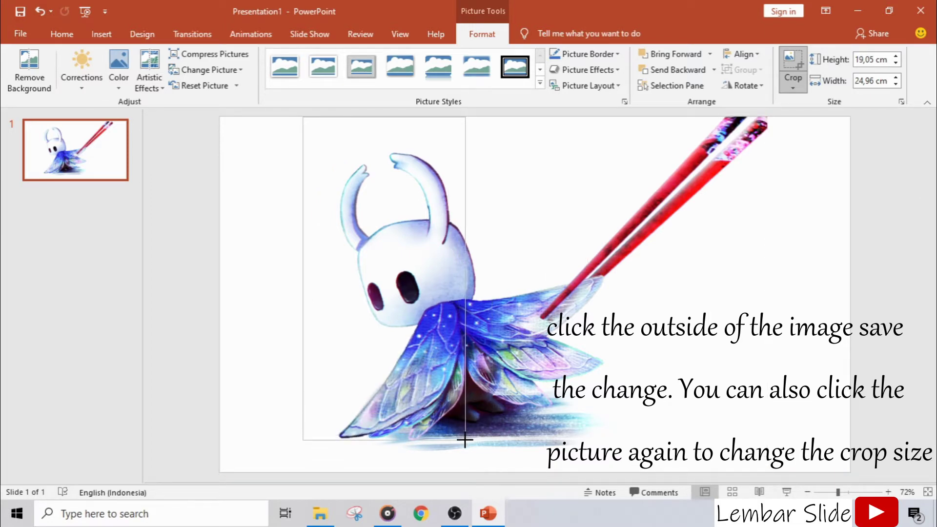
mouse_move(466, 440)
left_mouse_down()
mouse_move(320, 309)
mouse_move(336, 294)
left_mouse_up()
left_click(298, 114)
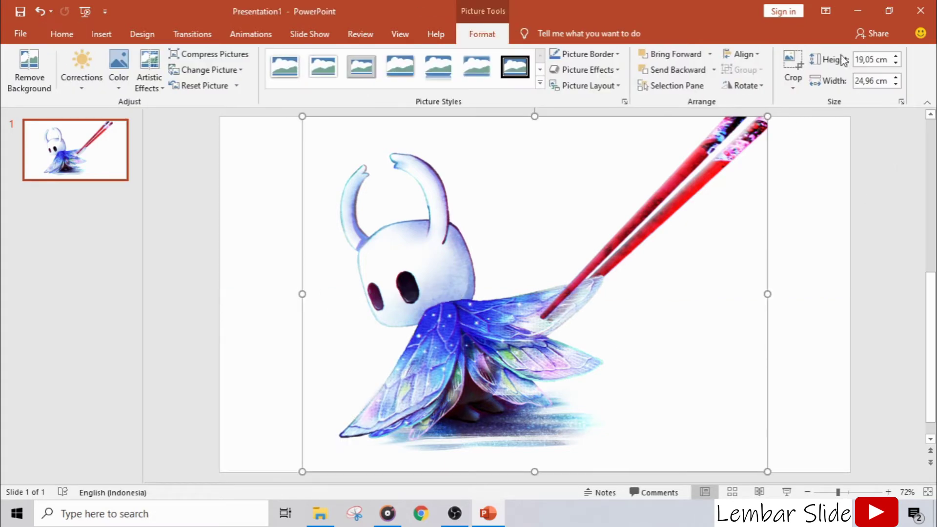
Crop another picture inward from both corners, leaving a 12,3 × 16,42 cm wing layer
left_click(793, 61)
mouse_move(758, 461)
left_mouse_down()
mouse_move(719, 443)
mouse_move(604, 344)
left_mouse_up()
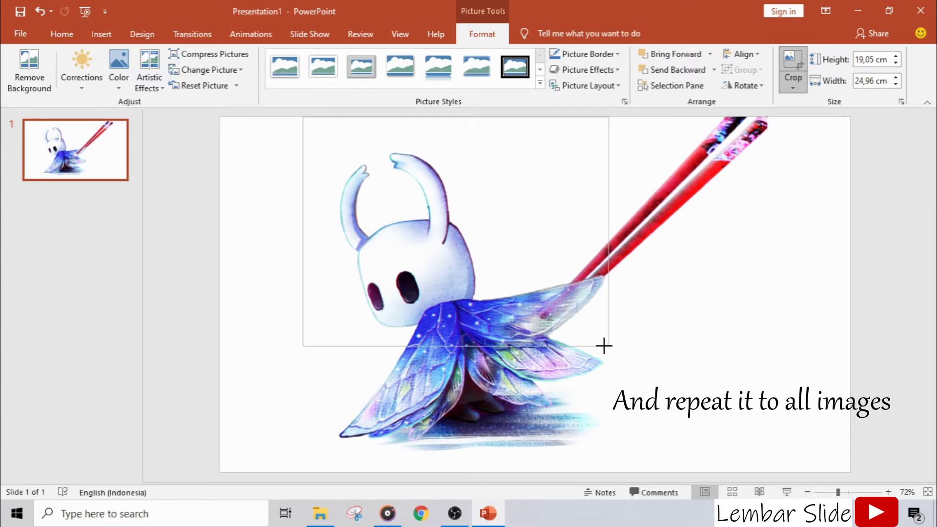
left_click_drag(603, 344, 608, 345)
mouse_move(307, 119)
left_mouse_down()
mouse_move(426, 265)
mouse_move(476, 302)
mouse_move(454, 275)
left_mouse_up()
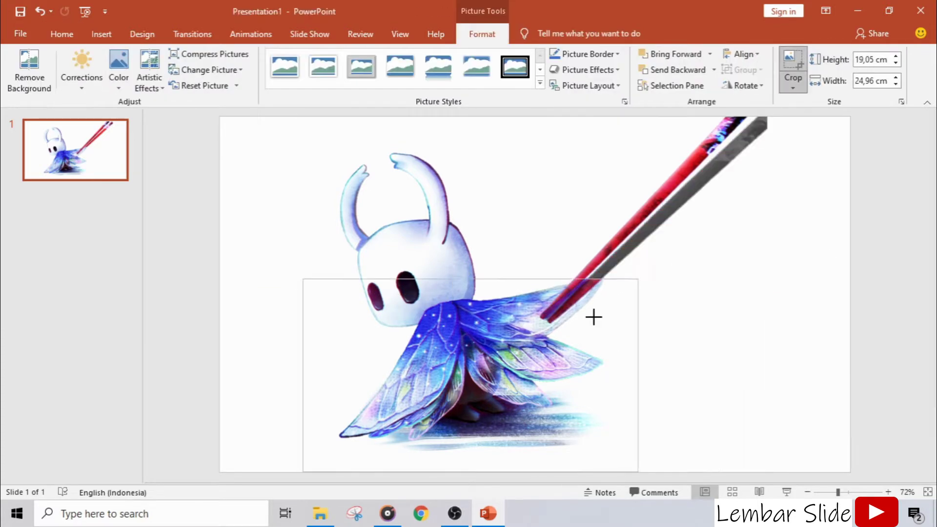
left_click_drag(593, 316, 769, 113)
left_click(547, 328)
left_click(726, 236)
Crop an overlapping picture around its wing piece and exit cropping
left_click(711, 435)
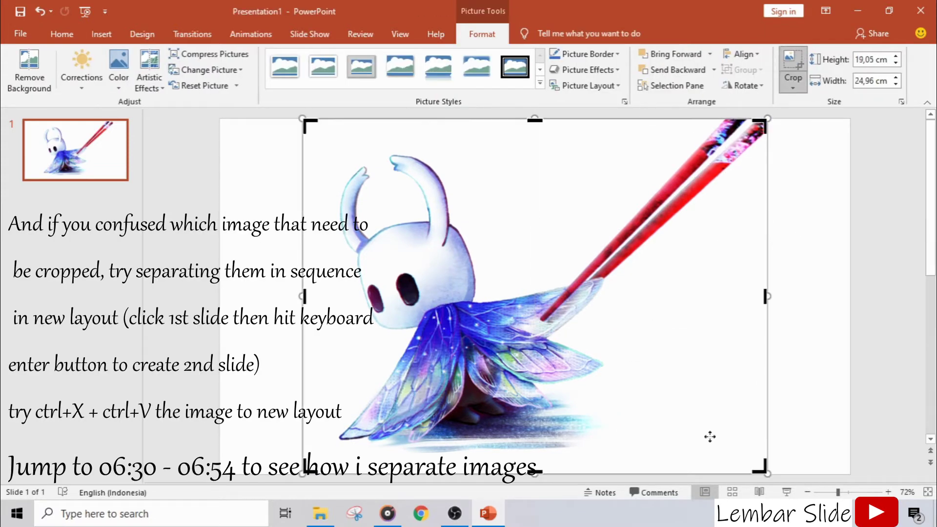
left_click_drag(711, 435, 454, 301)
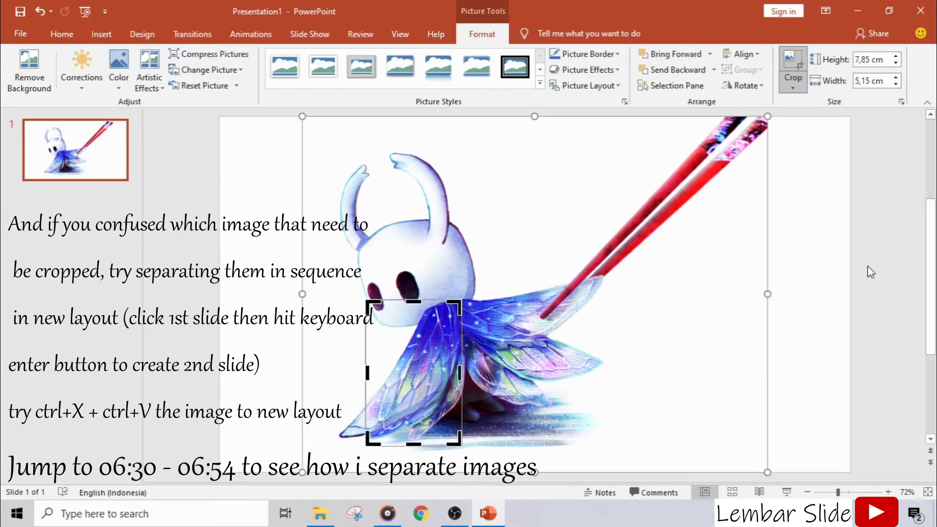
left_click(792, 65)
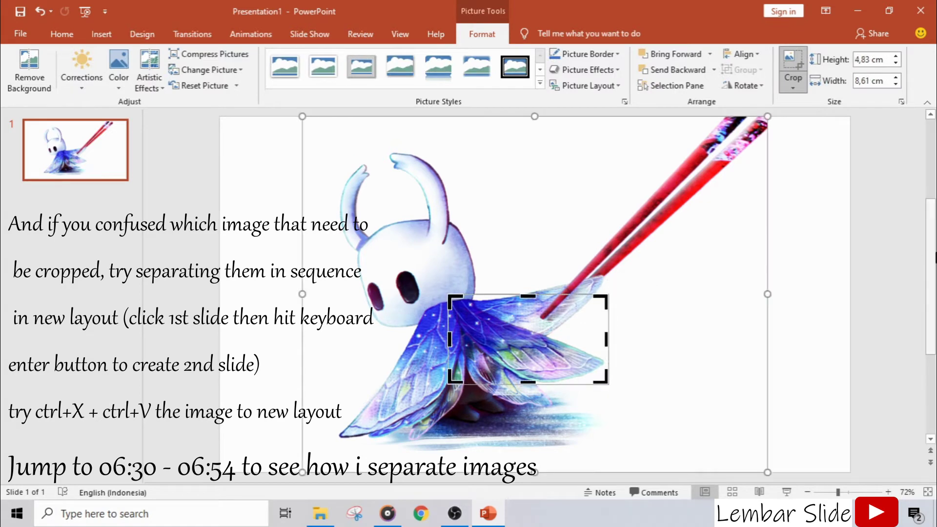
key("Escape")
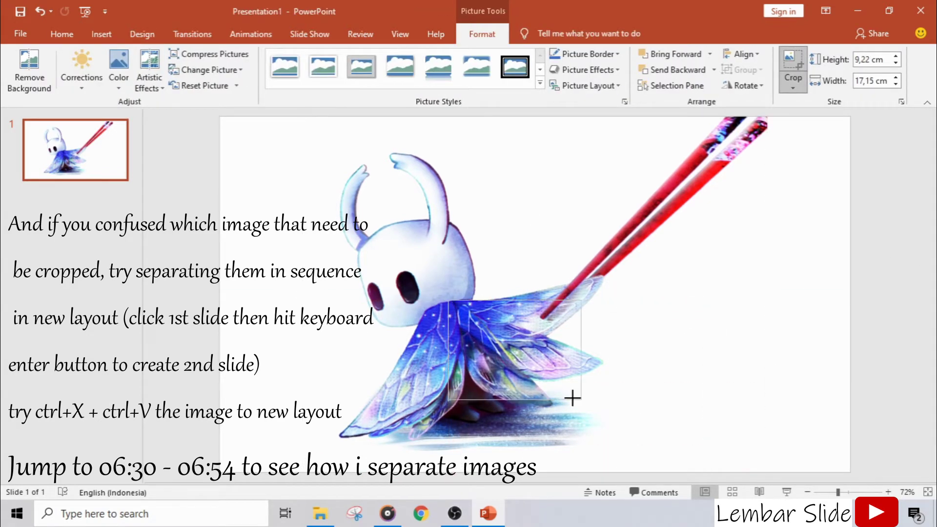
key("Escape")
Crop the overlapping pictures down to the knight's head and body
left_click(781, 127)
left_click(790, 63)
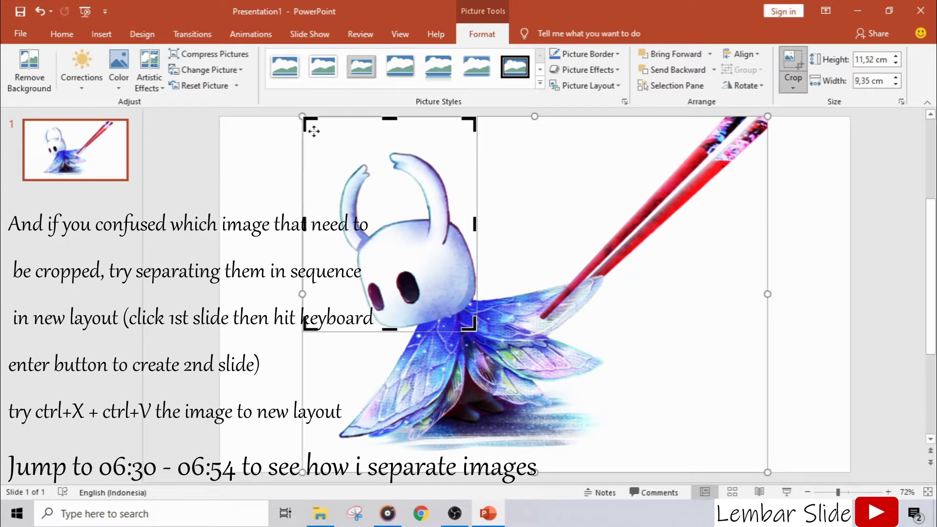
left_click_drag(310, 126, 336, 152)
left_click(439, 366)
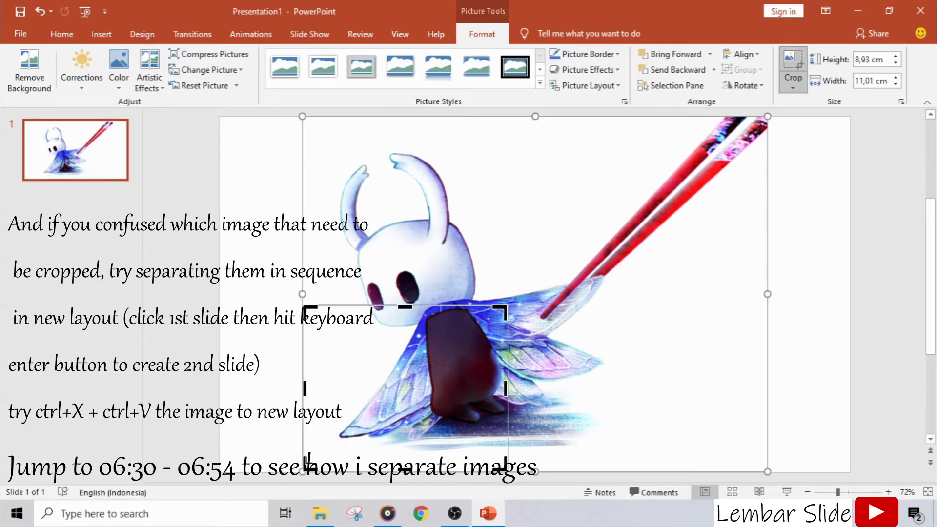
left_click_drag(309, 441, 421, 424)
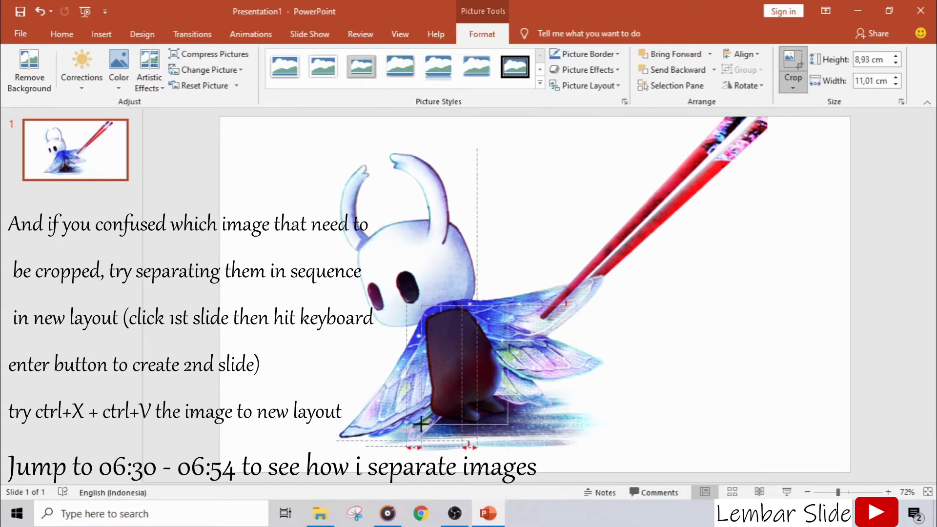
left_click(813, 421)
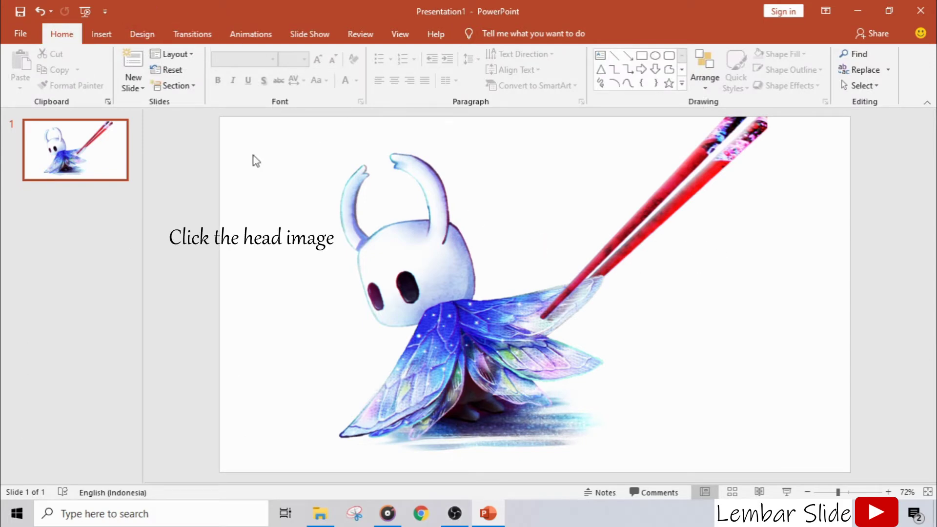
Add a Spin emphasis effect to the knight's head picture (Picture 8) via More Emphasis Effects
left_click(461, 268)
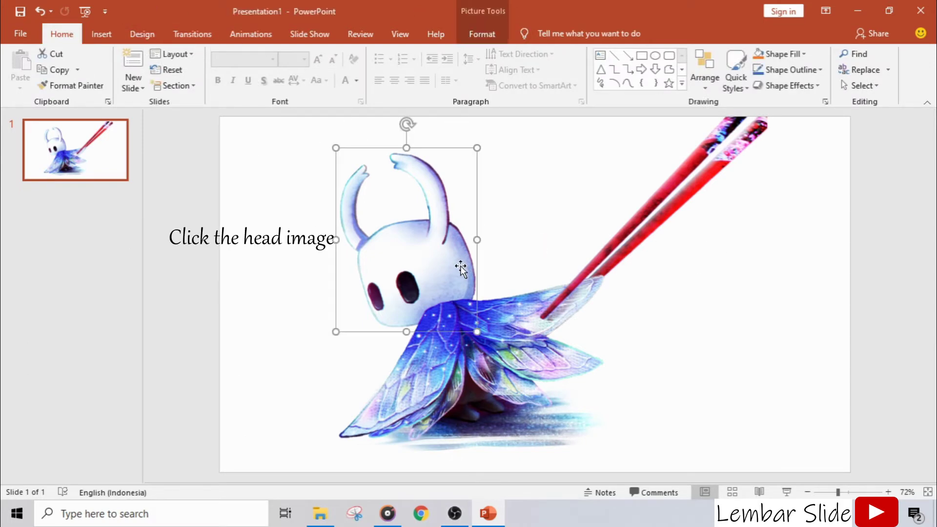
left_click(250, 34)
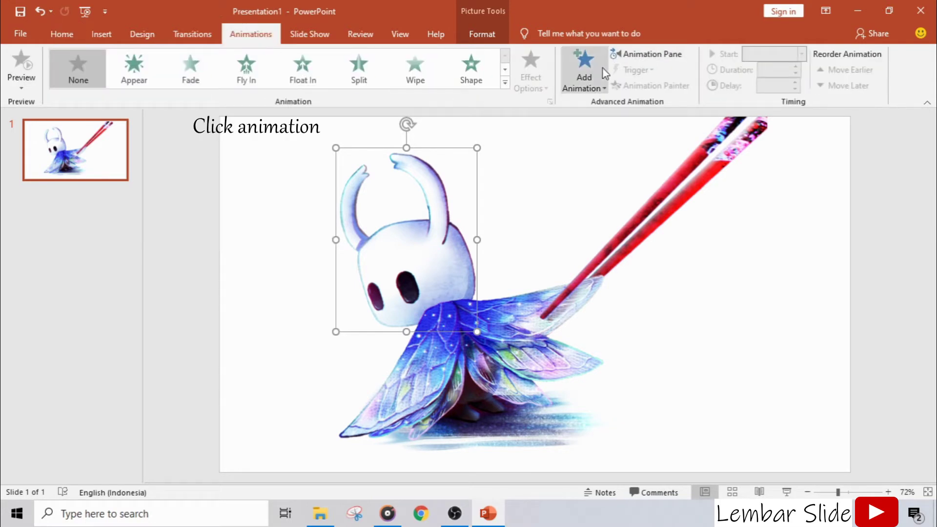
left_click(644, 54)
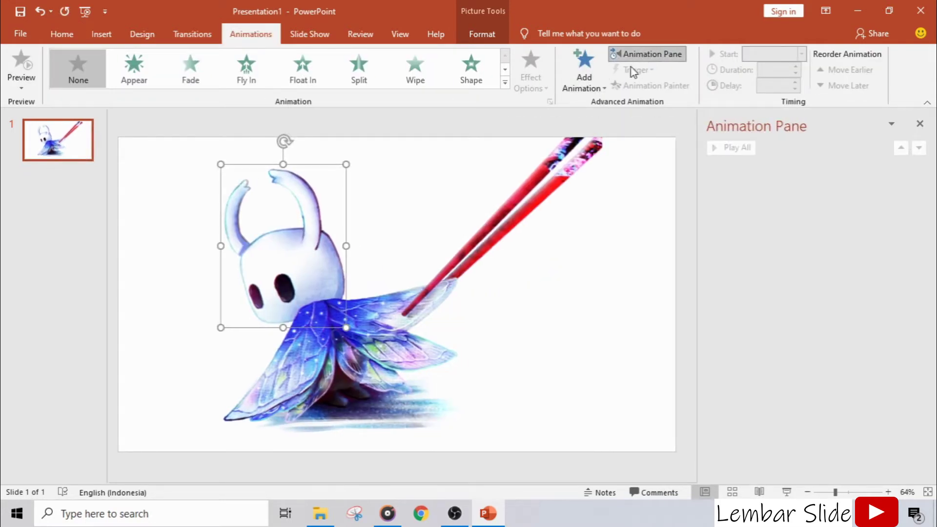
left_click(595, 90)
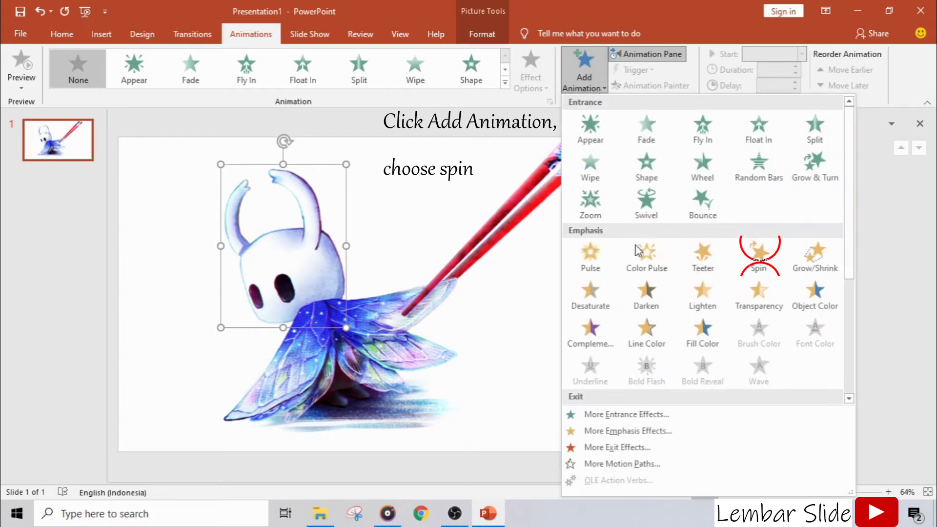
left_click(628, 431)
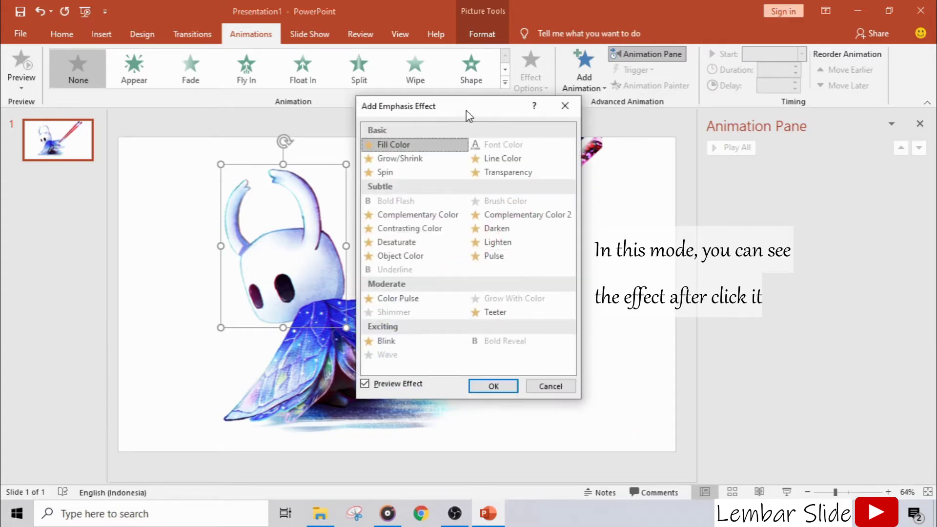
left_click_drag(467, 109, 603, 93)
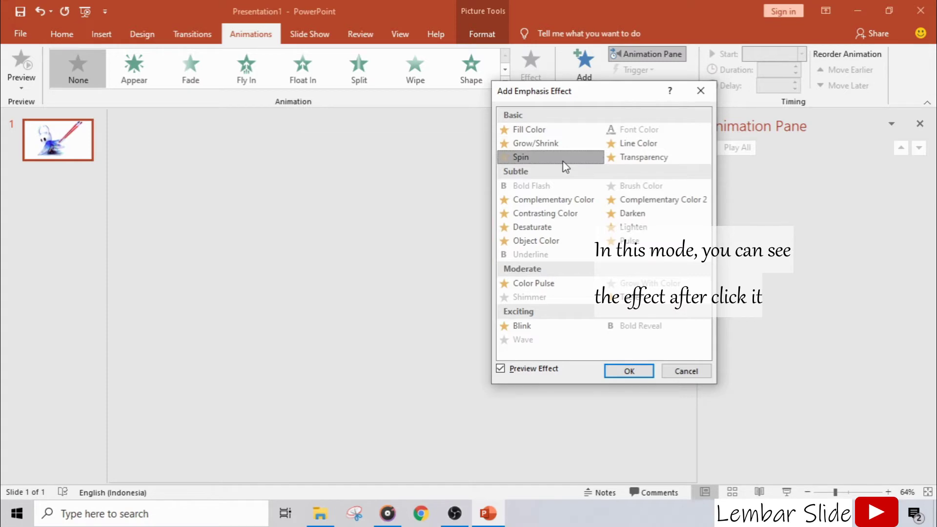
left_click(563, 160)
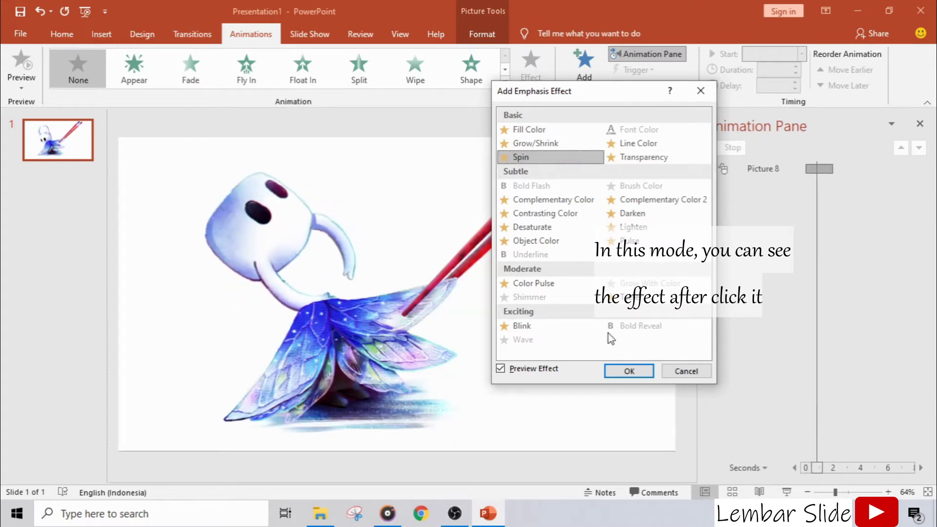
left_click(628, 370)
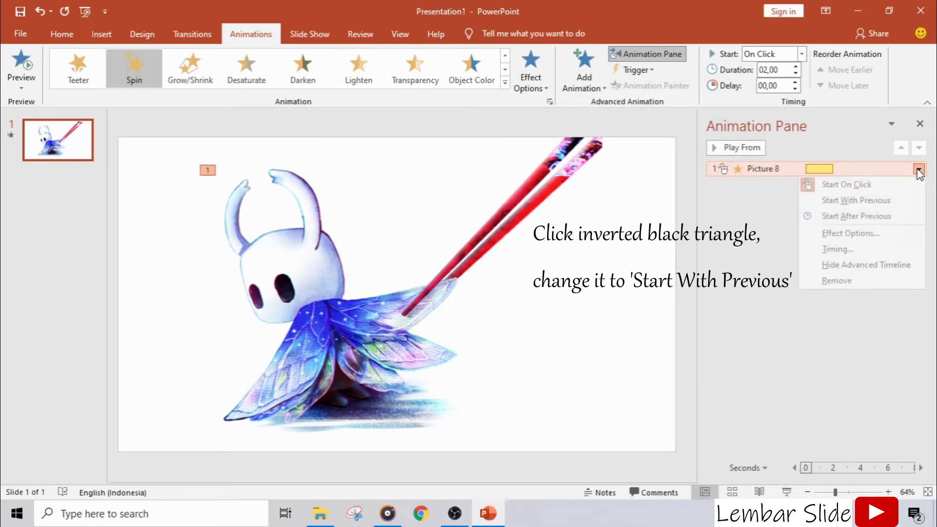
Set the head Spin to start With Previous and try a 10° custom angle
left_click(904, 199)
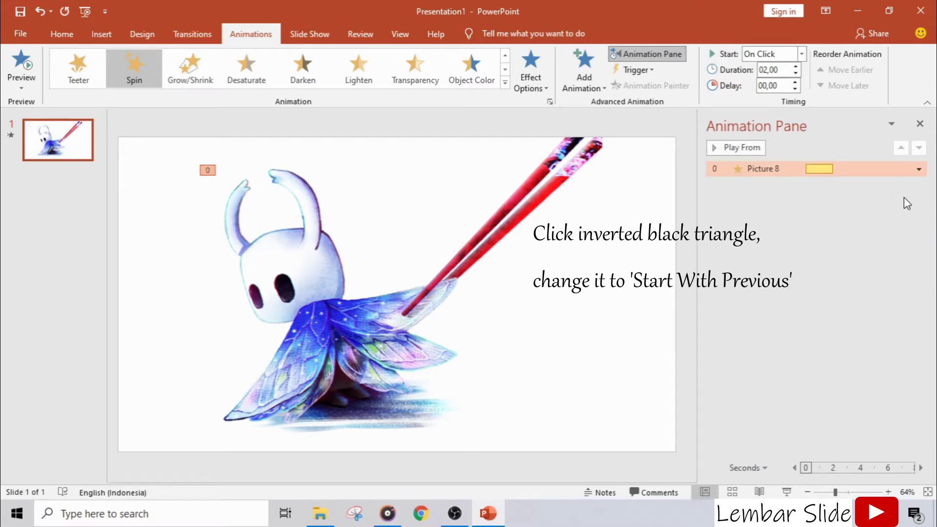
double_click(905, 170)
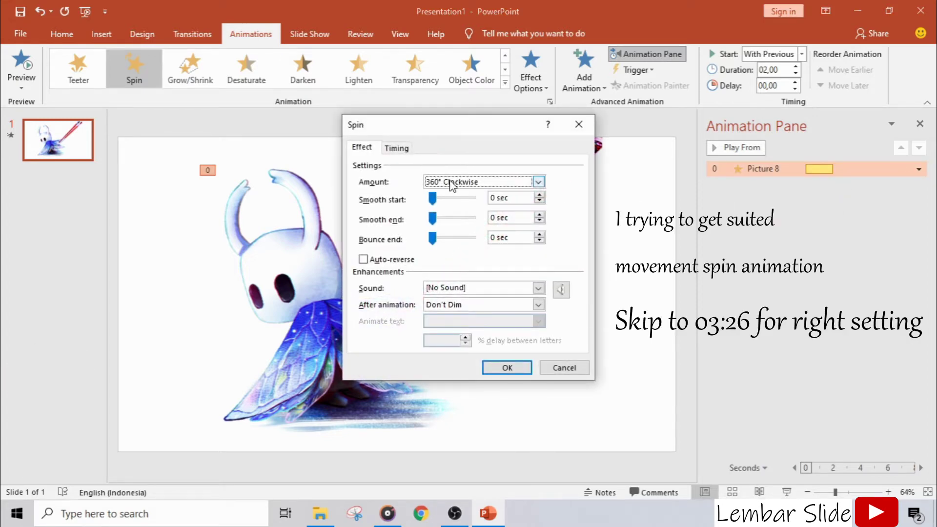
left_click(451, 184)
left_click(517, 261)
type("10")
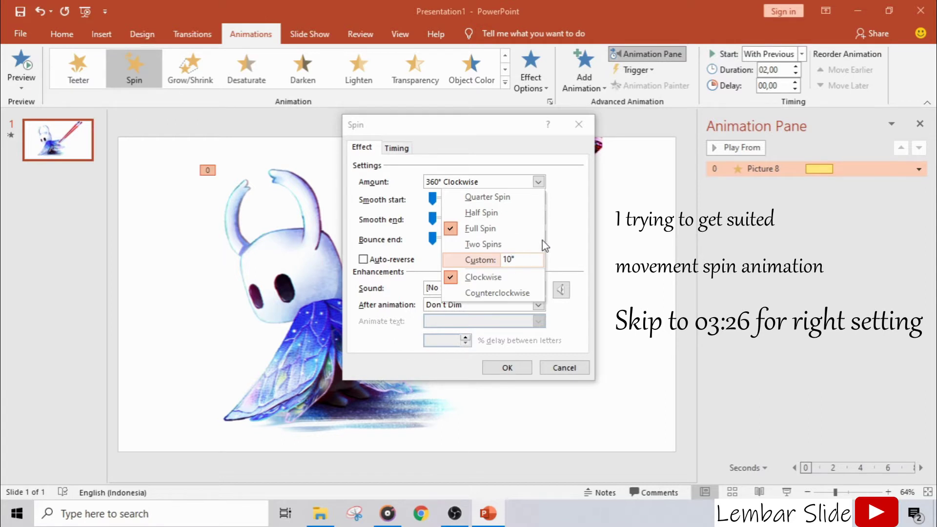
key("Return")
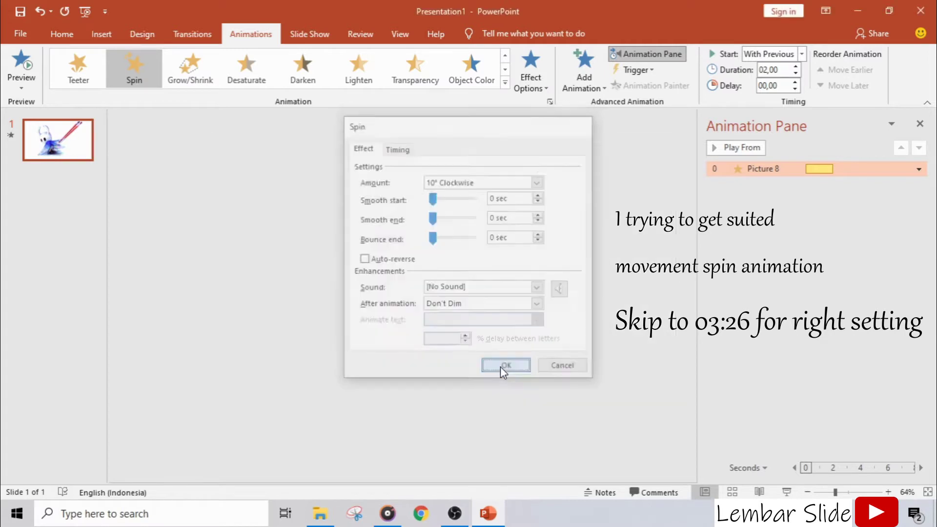
left_click(500, 367)
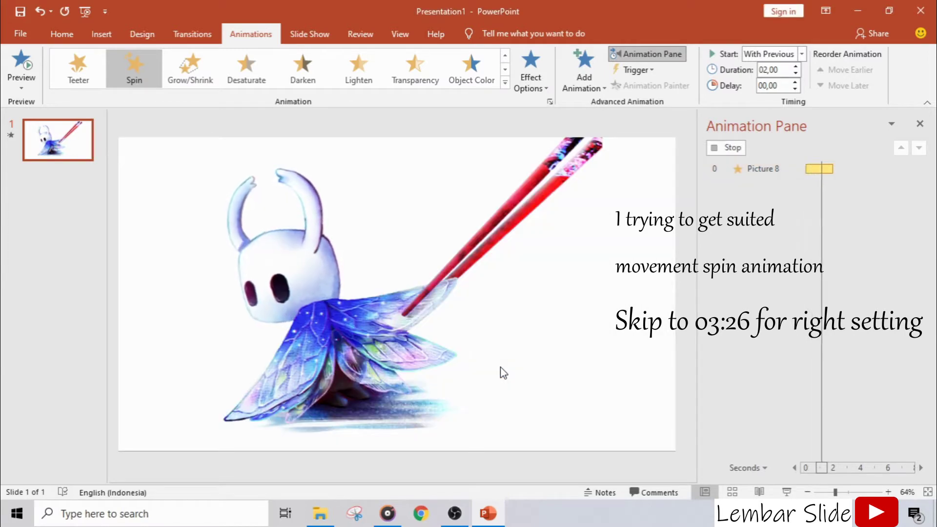
Change the head Spin to a 5° Counterclockwise turn
double_click(770, 168)
left_click(538, 182)
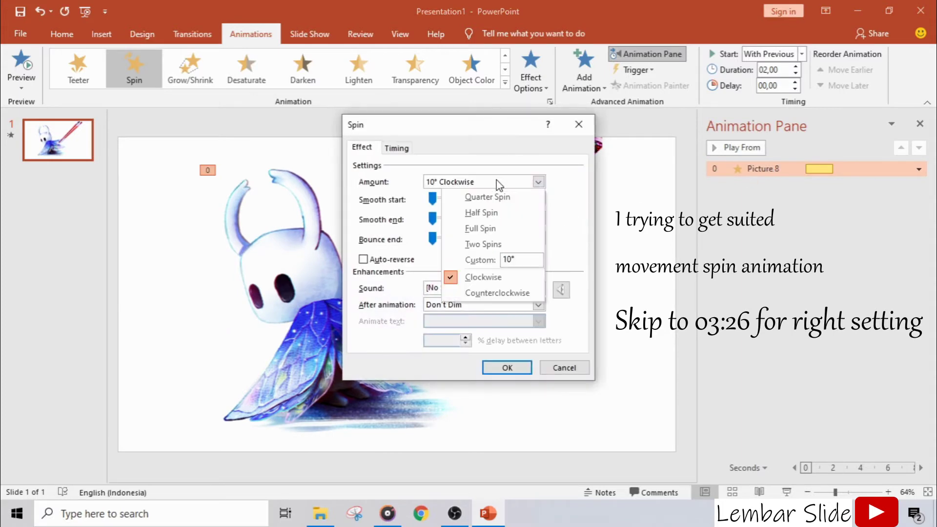
left_click(496, 294)
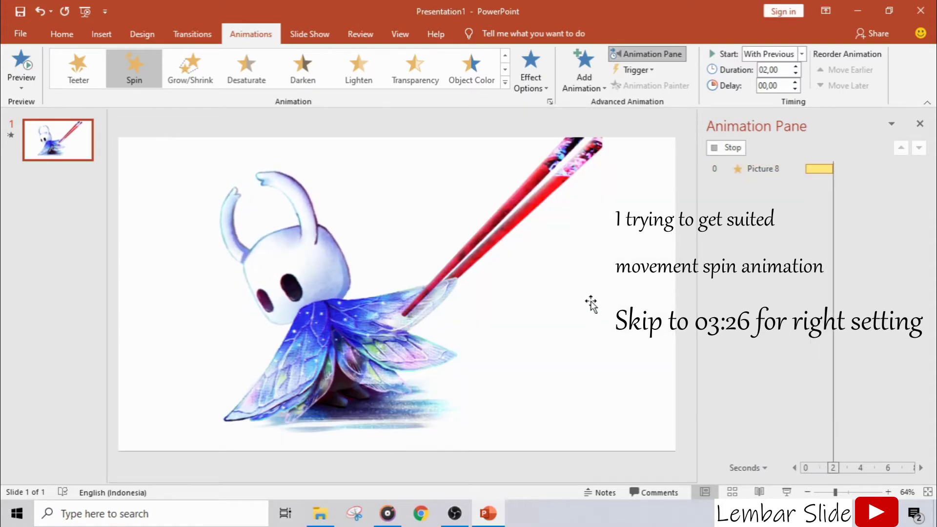
double_click(766, 169)
left_click(456, 183)
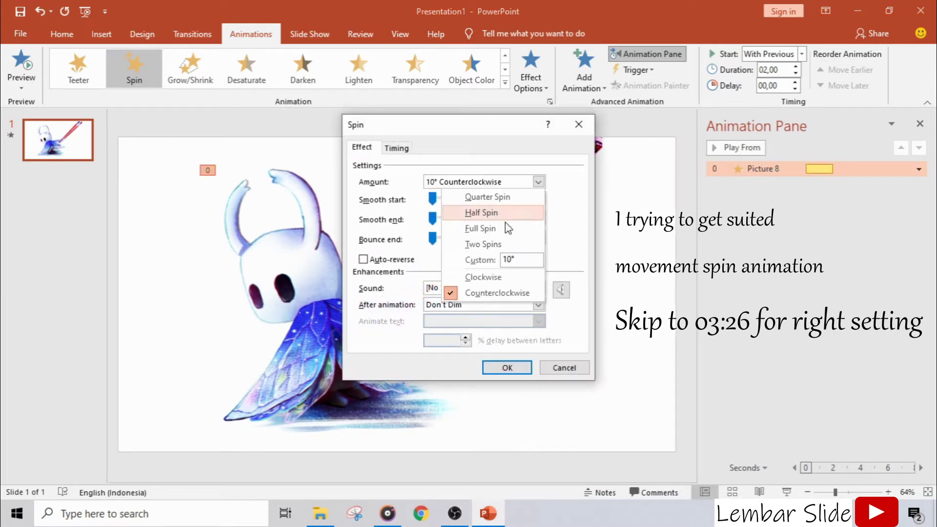
left_click(496, 260)
type("5")
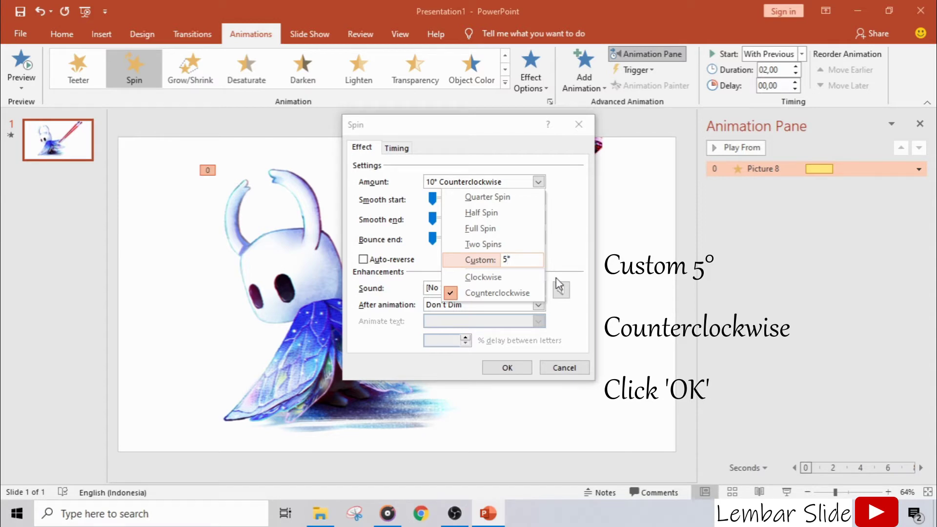
key("Return")
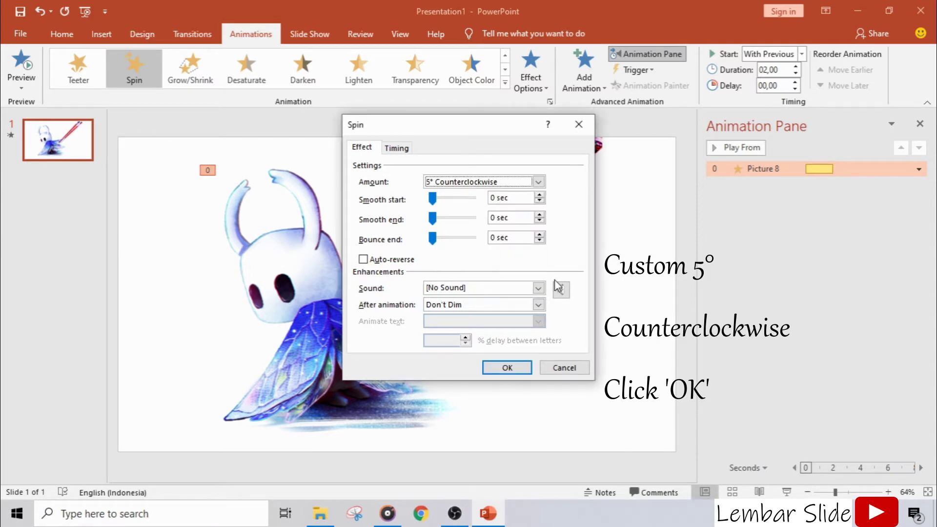
key("Return")
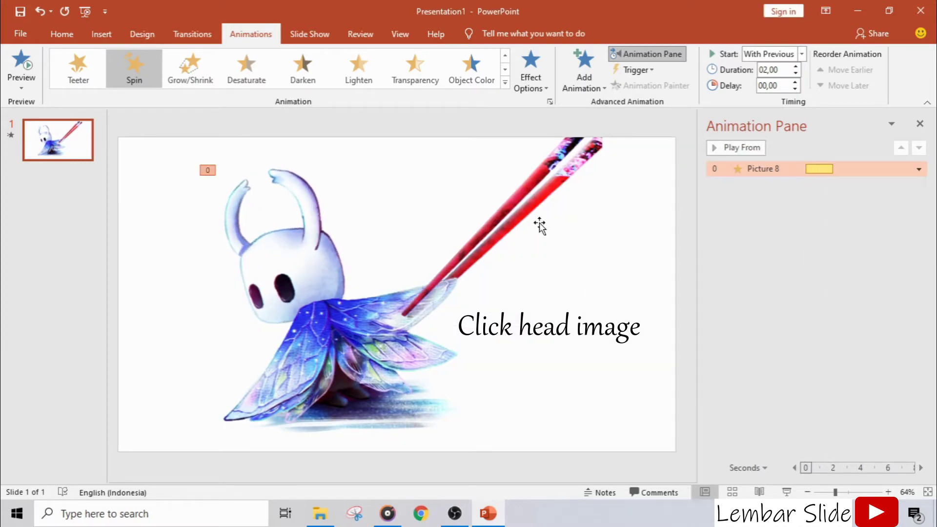
left_click(363, 315)
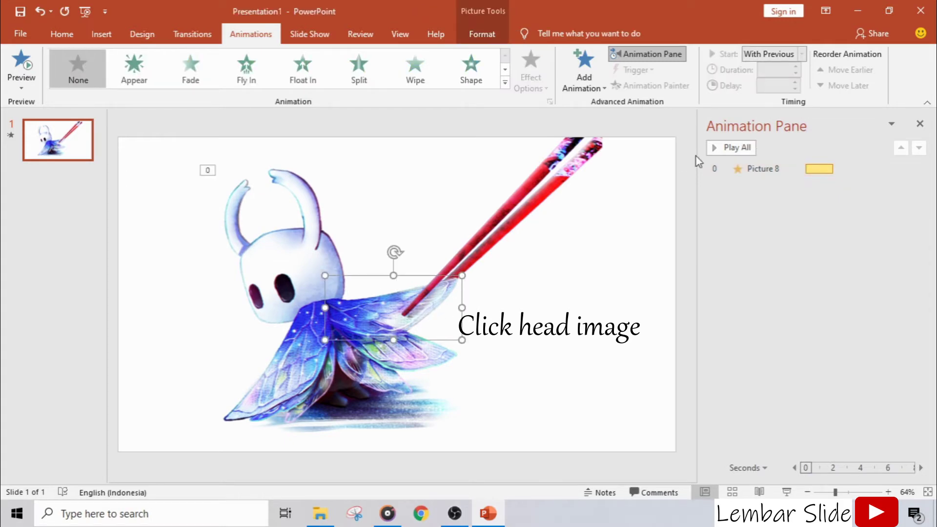
left_click(332, 229)
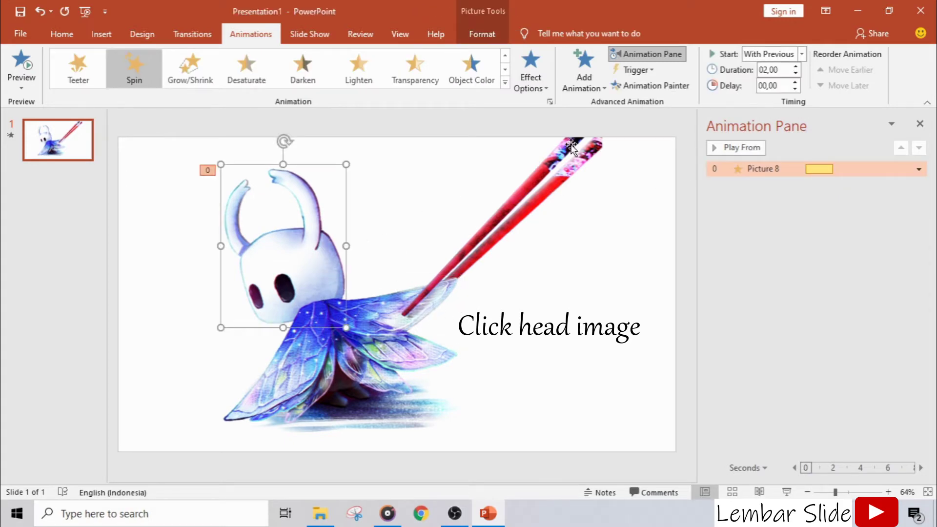
left_click(630, 83)
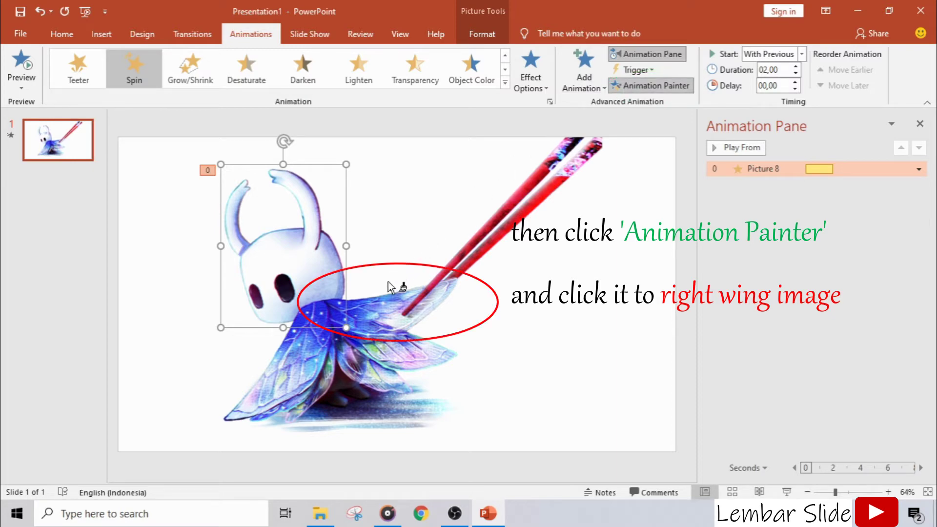
left_click(391, 307)
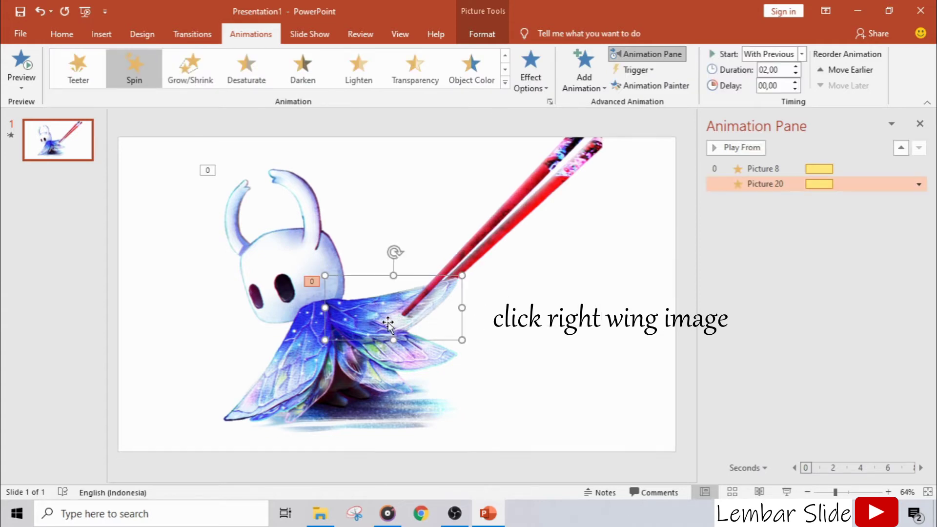
left_click(764, 202)
left_click(761, 185)
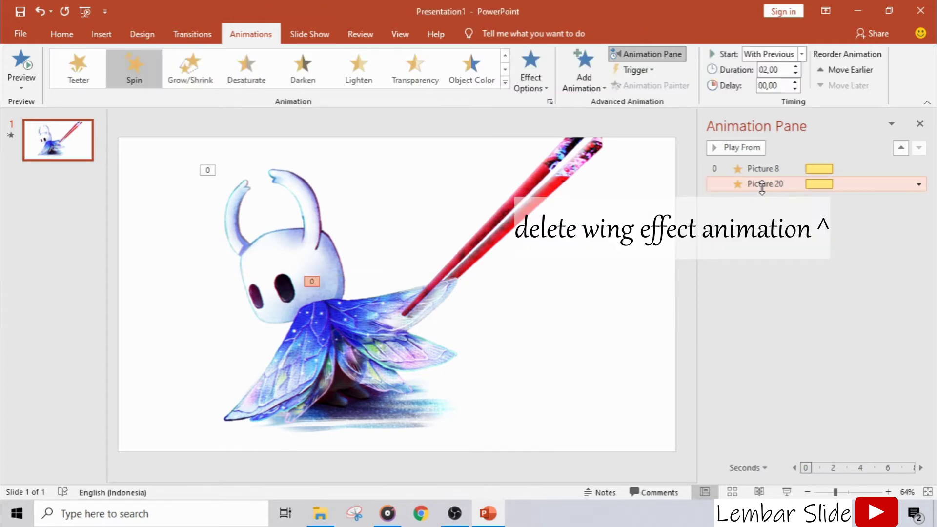
Delete the wing's copied animation and clear the picture selection
key("Delete")
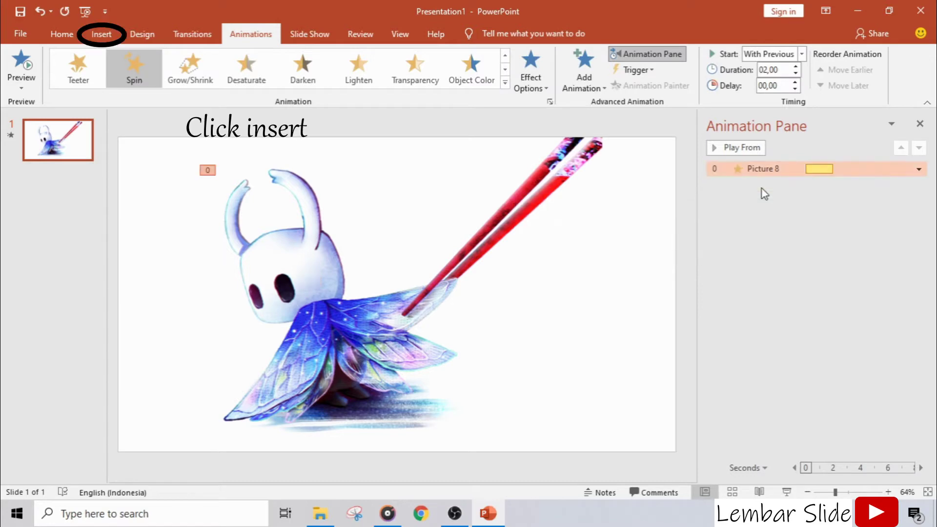
left_click(568, 248)
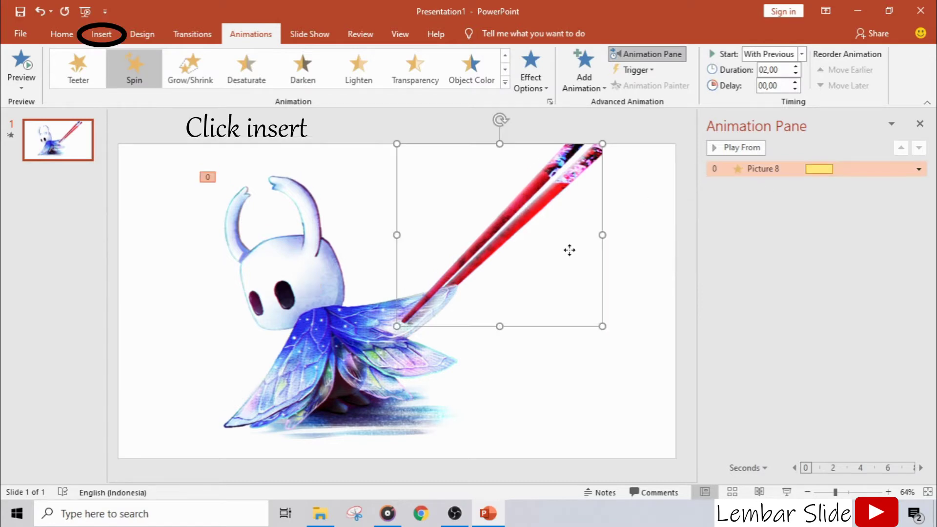
left_click(641, 258)
Draw a small Oval circle just left of the knight's head
left_click(142, 34)
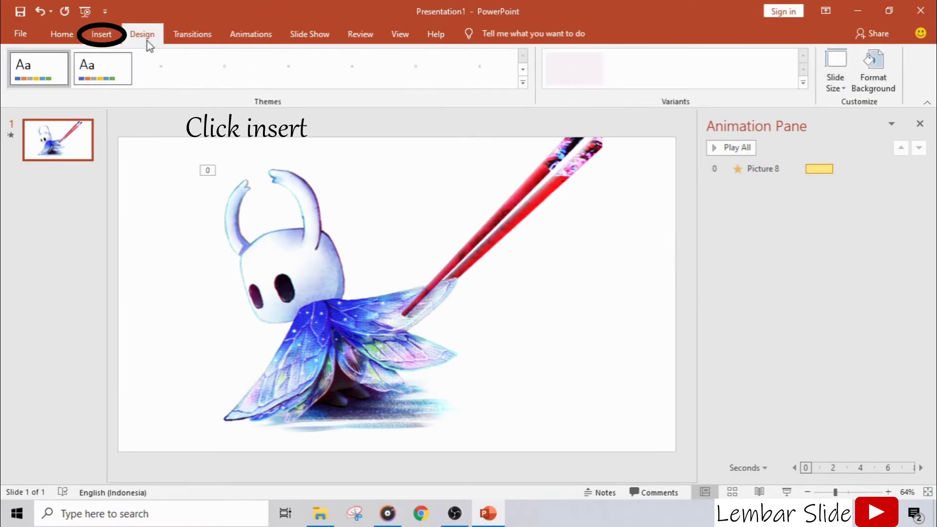
left_click(101, 34)
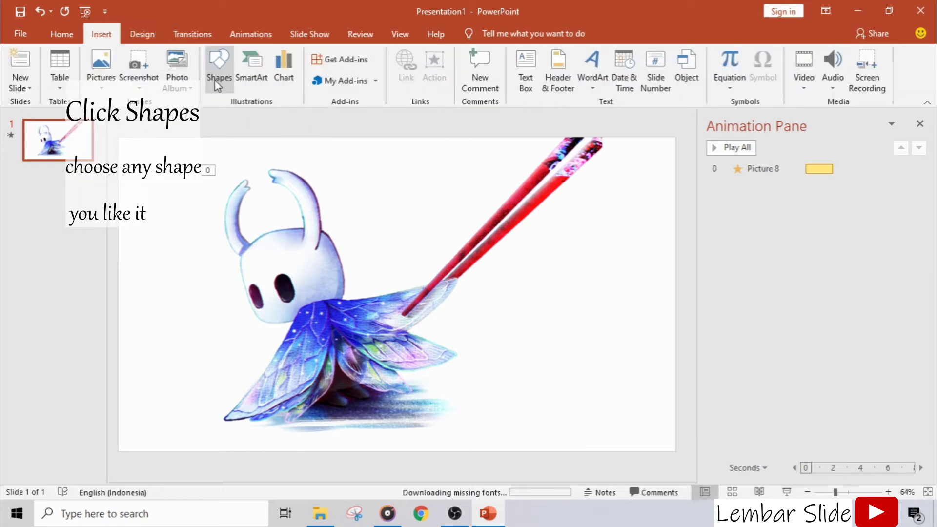
left_click(217, 88)
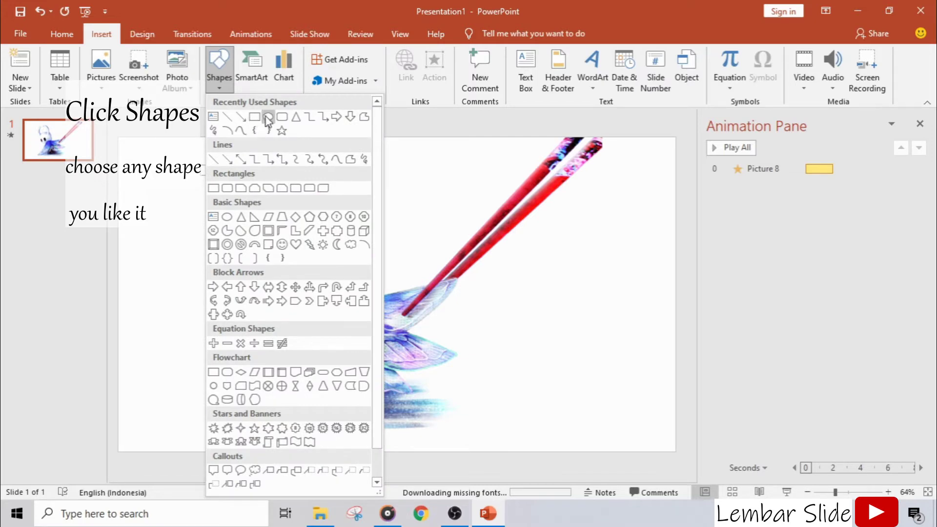
left_click(268, 120)
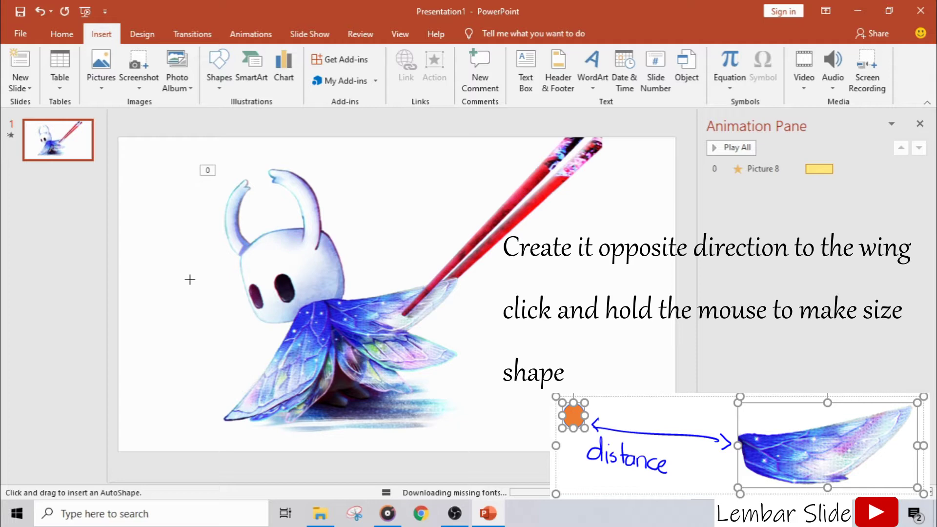
left_click_drag(194, 285, 196, 291)
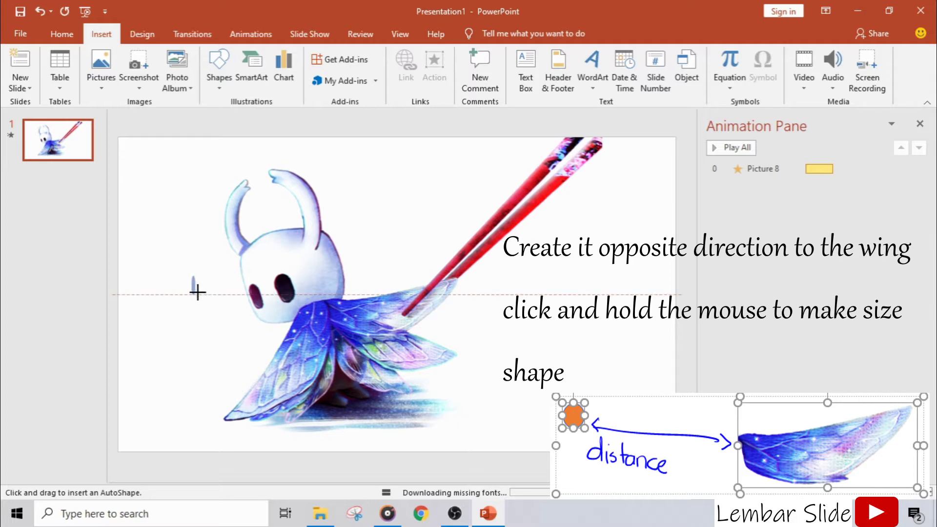
left_click_drag(203, 292, 204, 292)
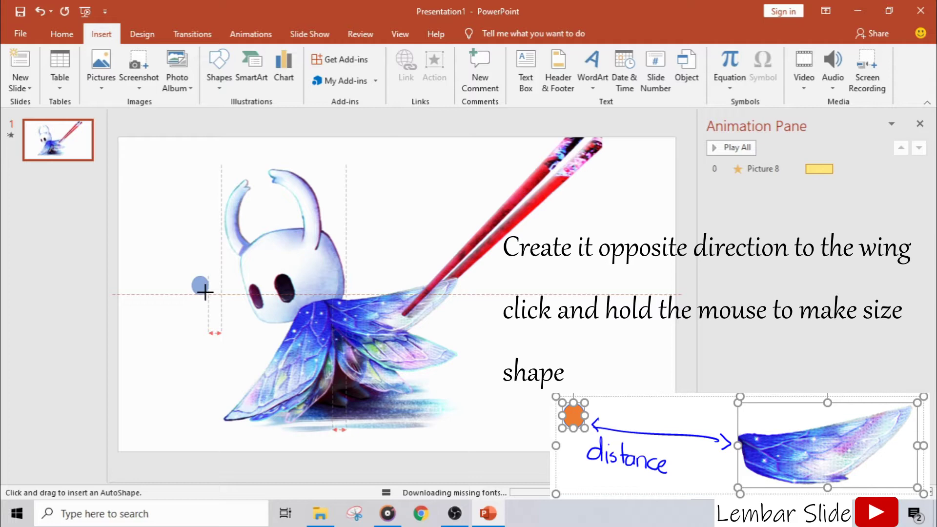
left_click_drag(204, 292, 205, 293)
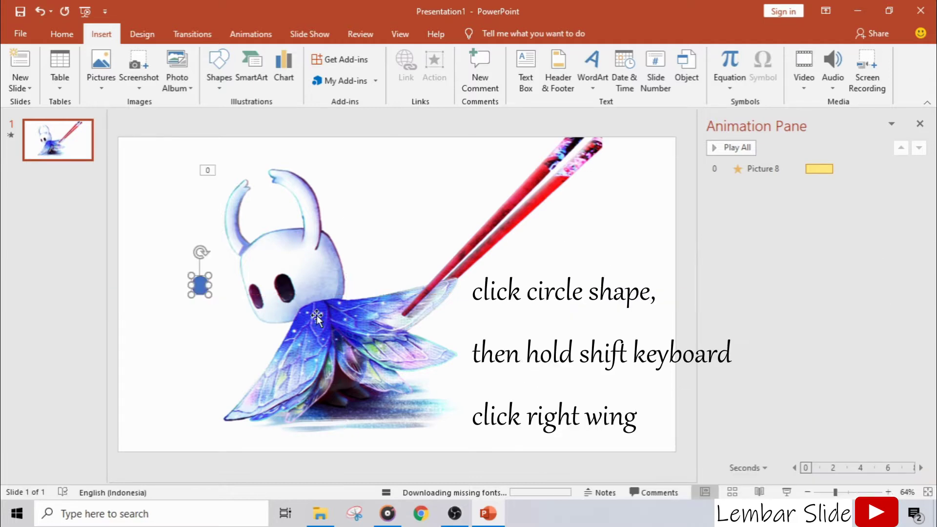
Group the blue circle together with the right wing
left_click(375, 317, "shift")
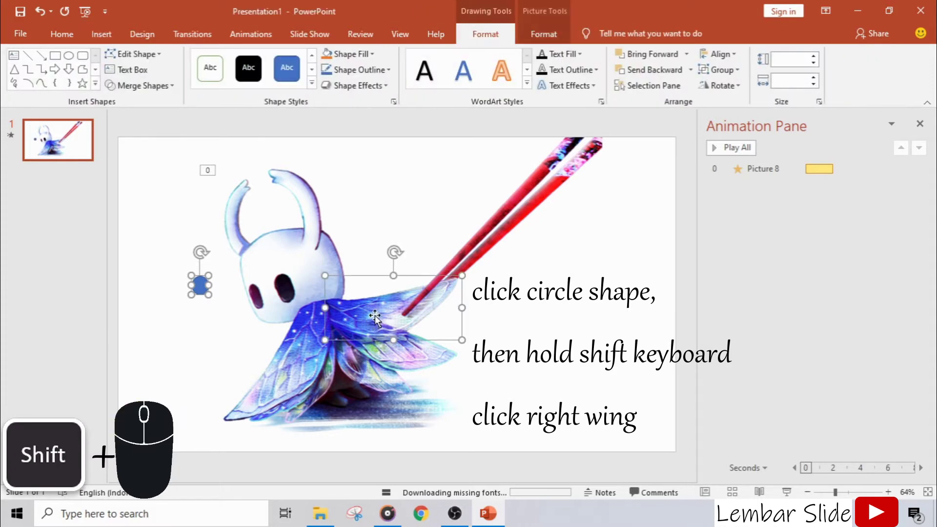
right_click(375, 315)
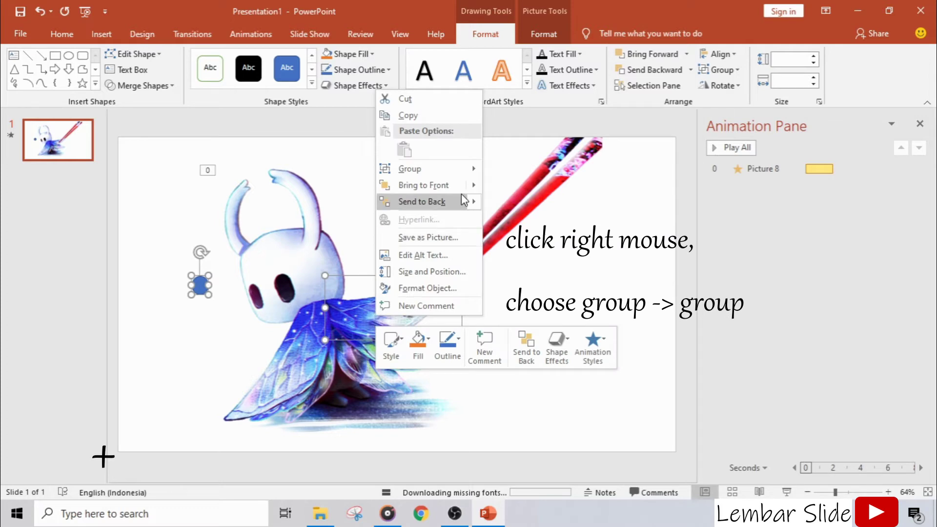
mouse_move(410, 169)
left_click(513, 171)
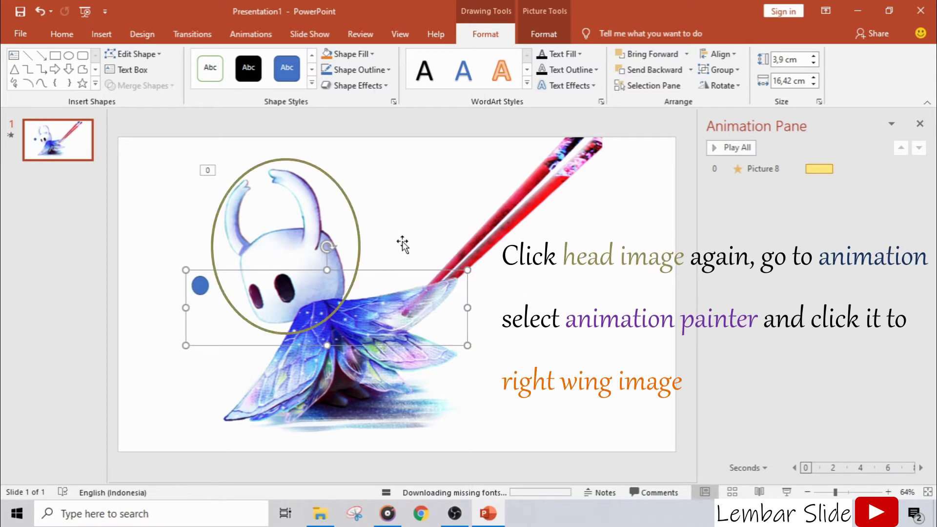
Copy the head's Spin animation onto the wing group with Animation Painter
left_click(284, 242)
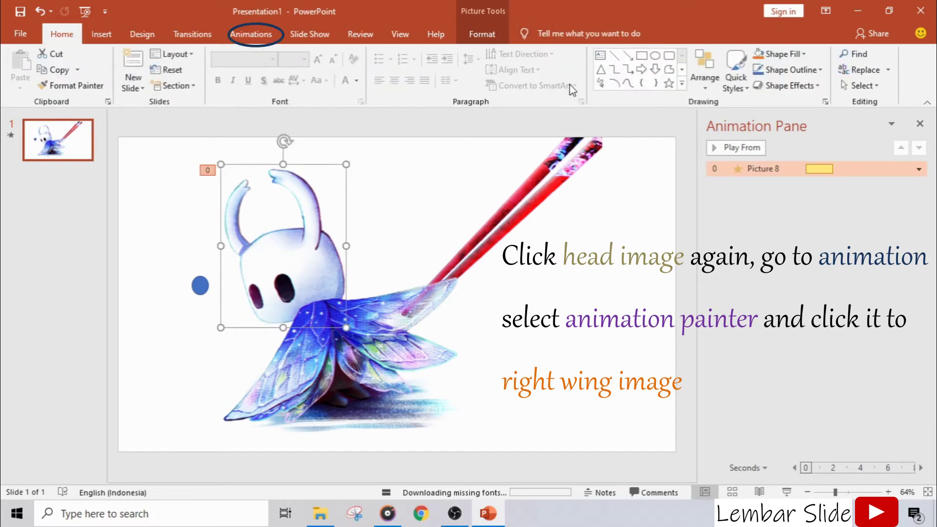
left_click(250, 38)
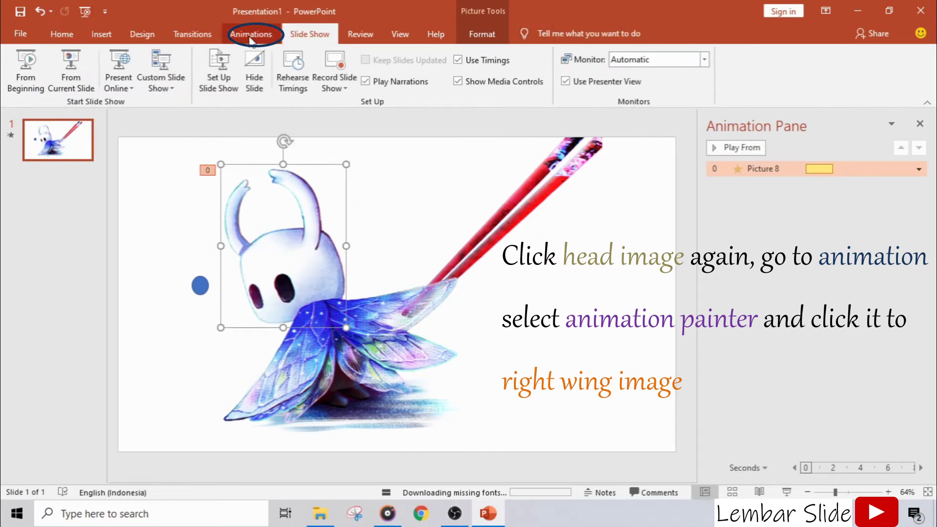
left_click(250, 36)
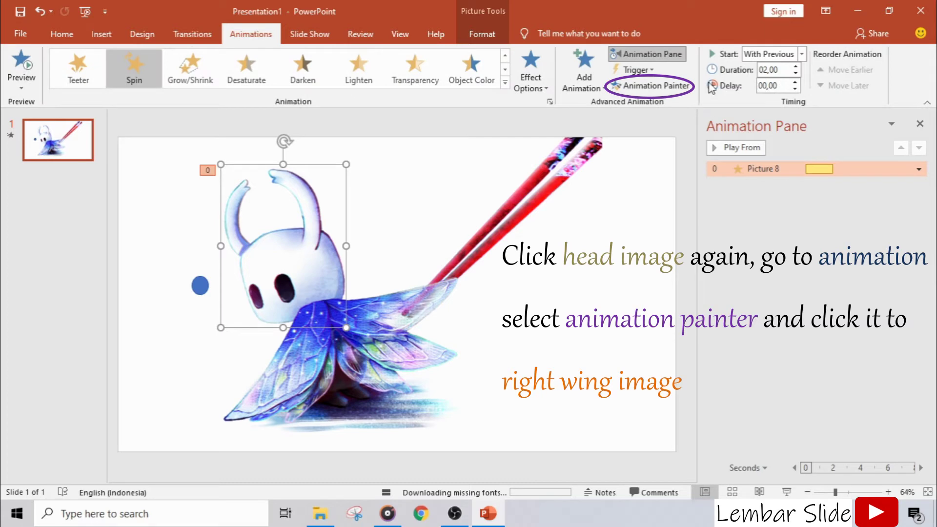
left_click(651, 86)
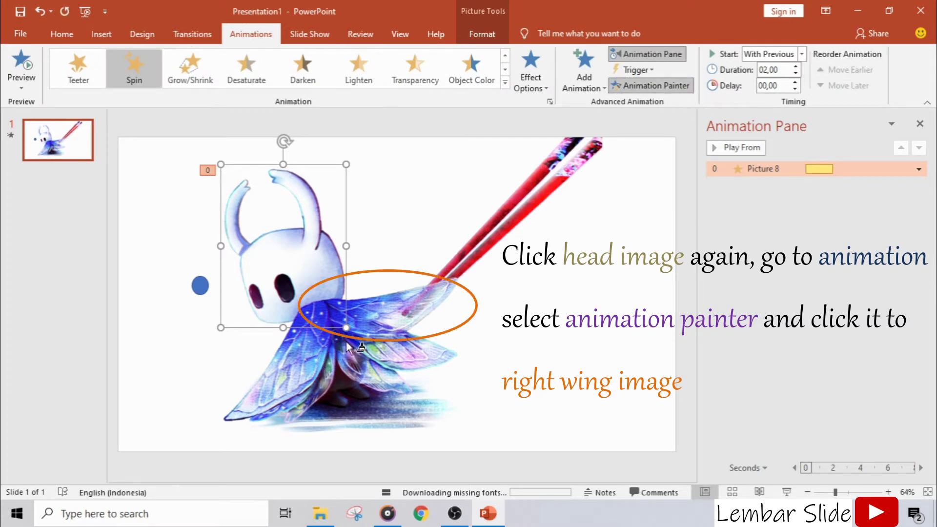
left_click(376, 307)
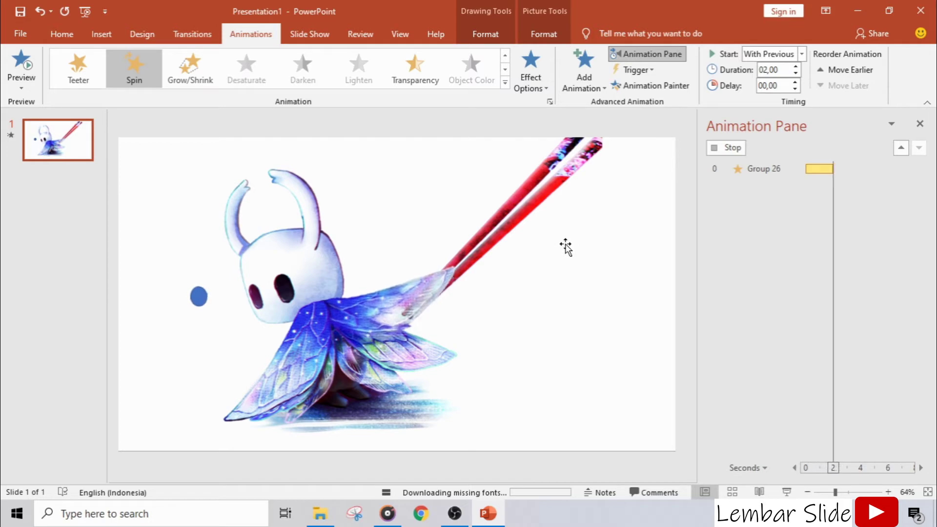
Stop the preview and bring the upper chopstick picture in front of the wing group
left_click(567, 268)
left_click(388, 329)
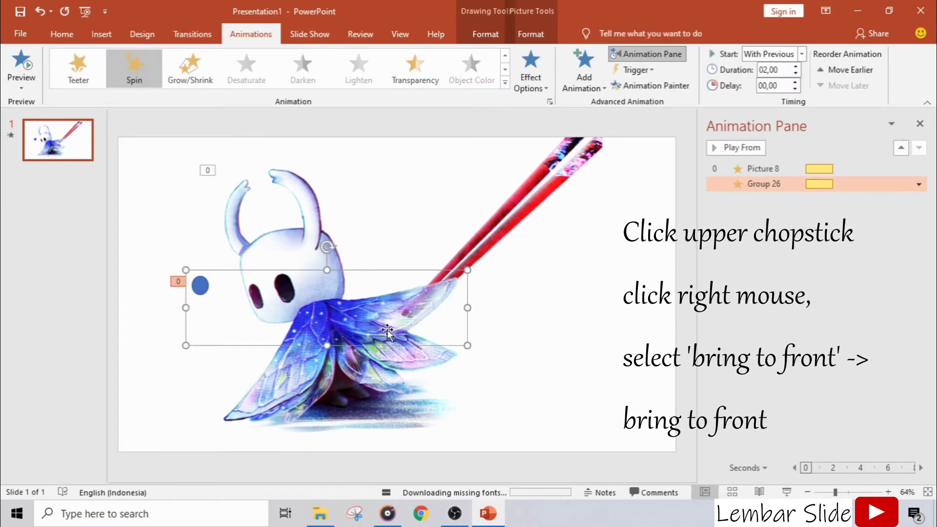
left_click(499, 209)
right_click(500, 210)
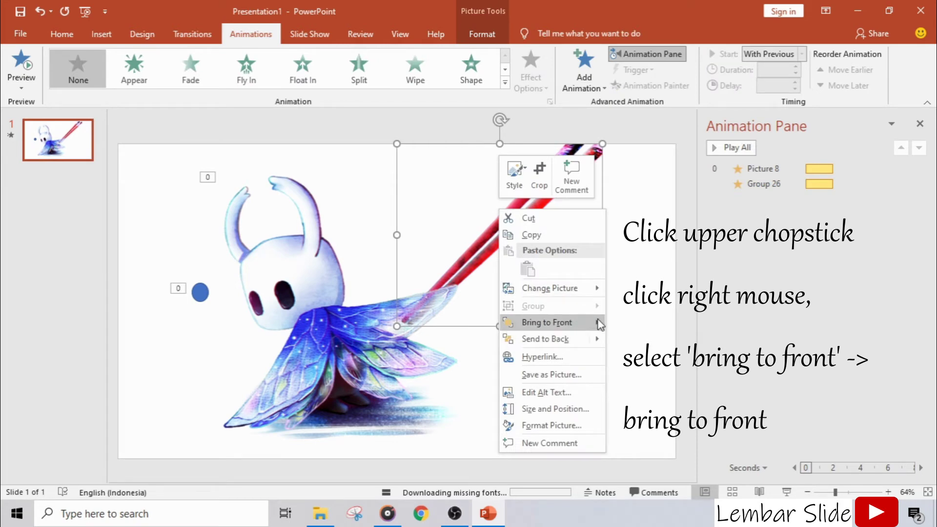
mouse_move(548, 322)
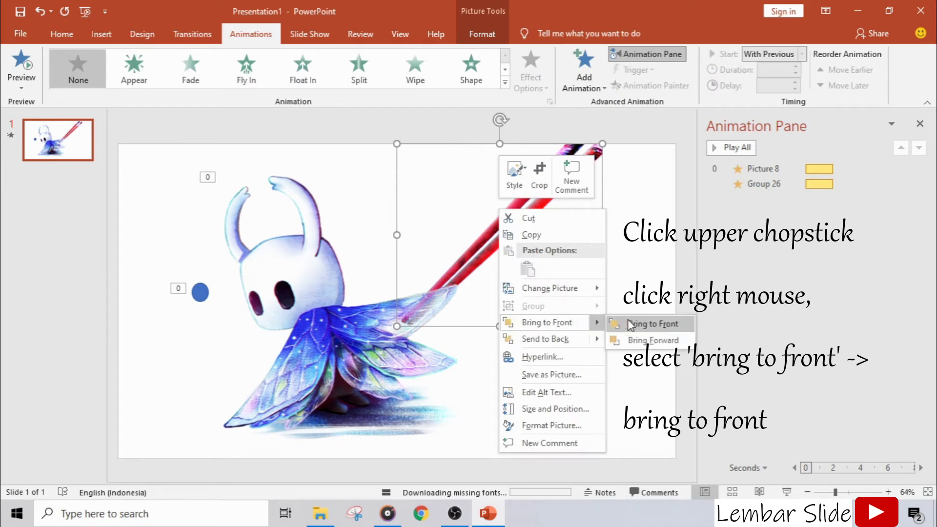
left_click(634, 323)
Preview all the slide's animations twice and inspect the spinning wing group and its blue dot
left_click(629, 237)
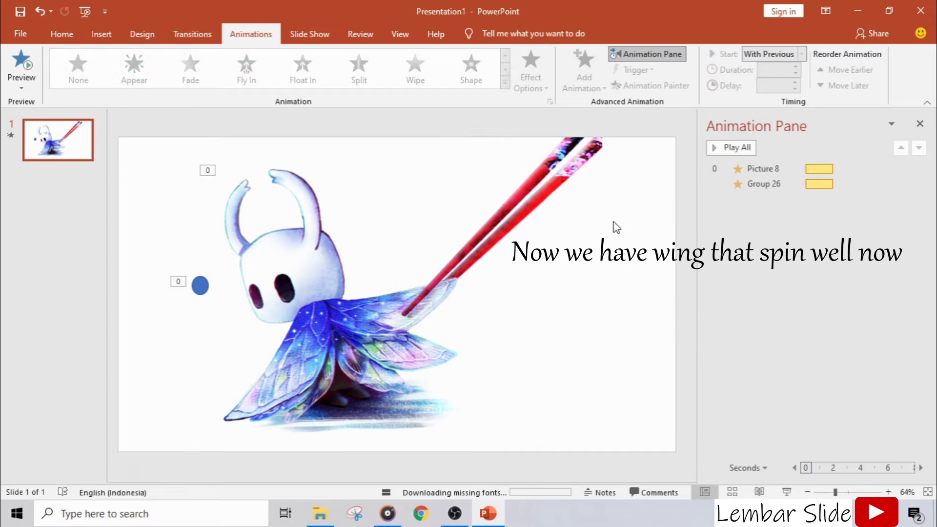
left_click(730, 149)
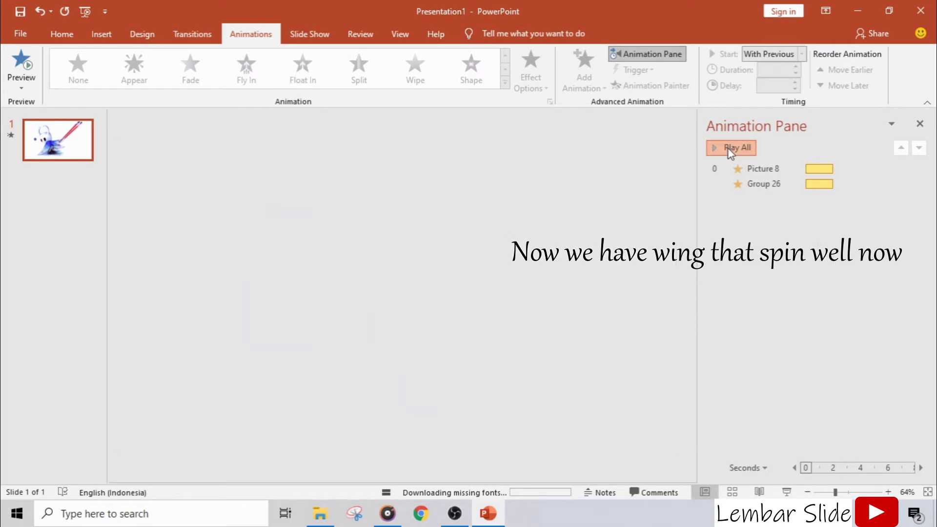
left_click(728, 148)
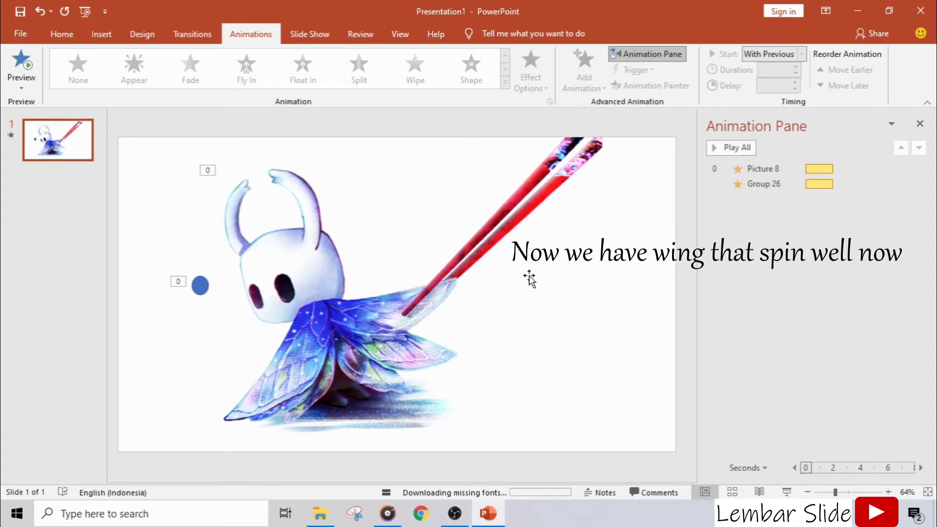
left_click(361, 361)
left_click(199, 287)
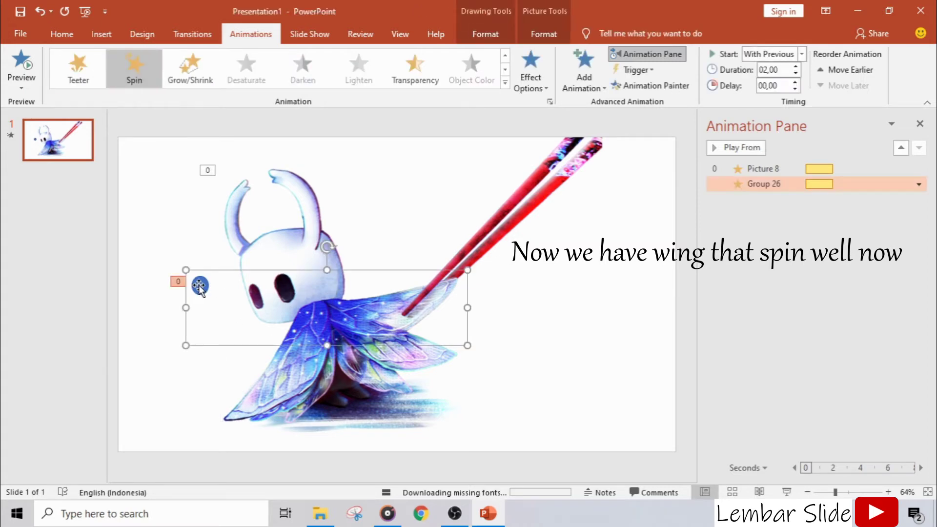
left_click(199, 286)
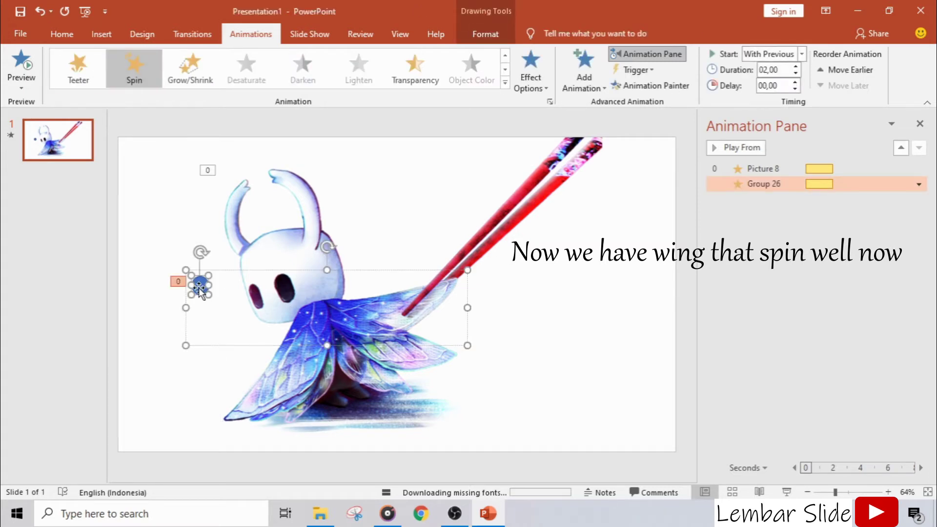
left_click(174, 130)
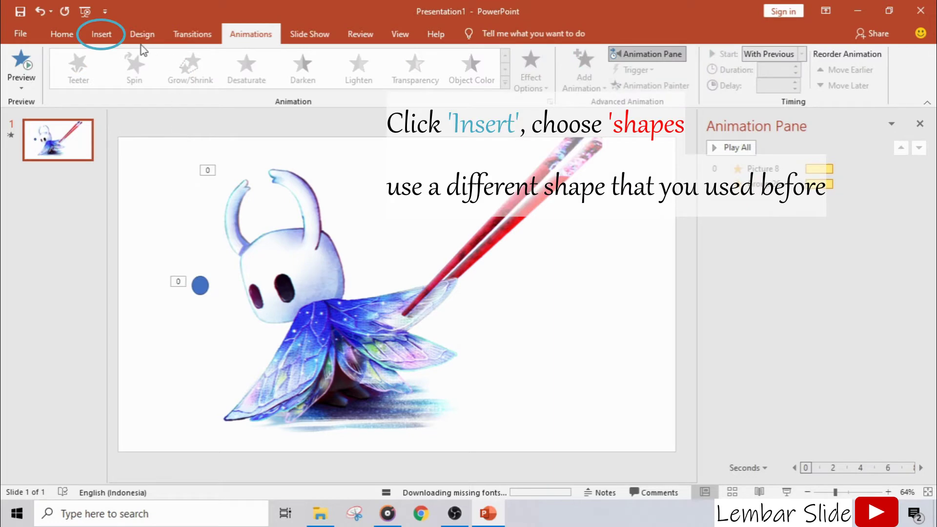
Draw a small square right of the knight's head and group it with the left wing
left_click(102, 34)
left_click(219, 68)
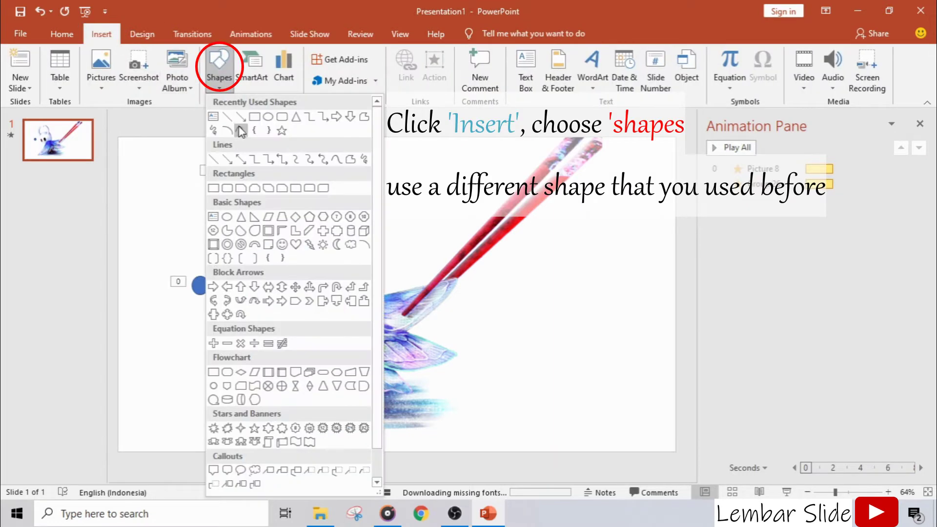
left_click(264, 117)
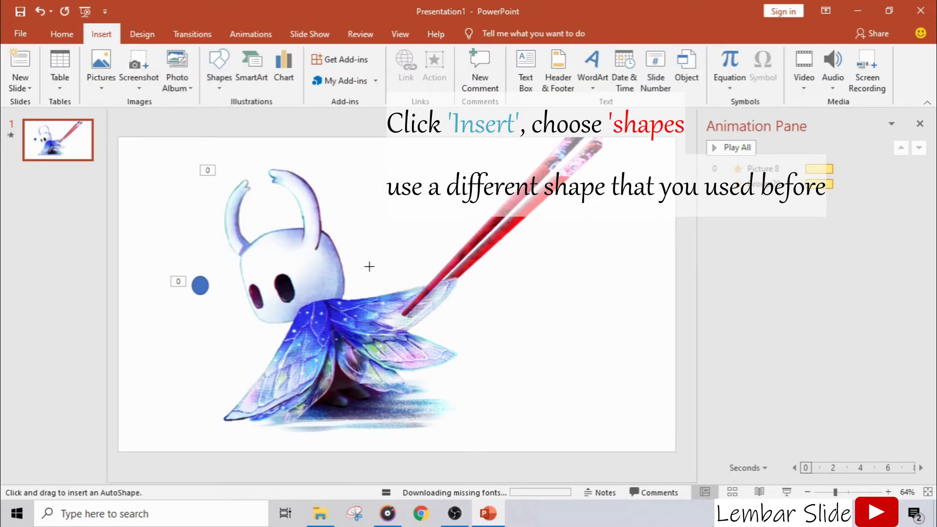
left_click_drag(372, 246, 386, 261)
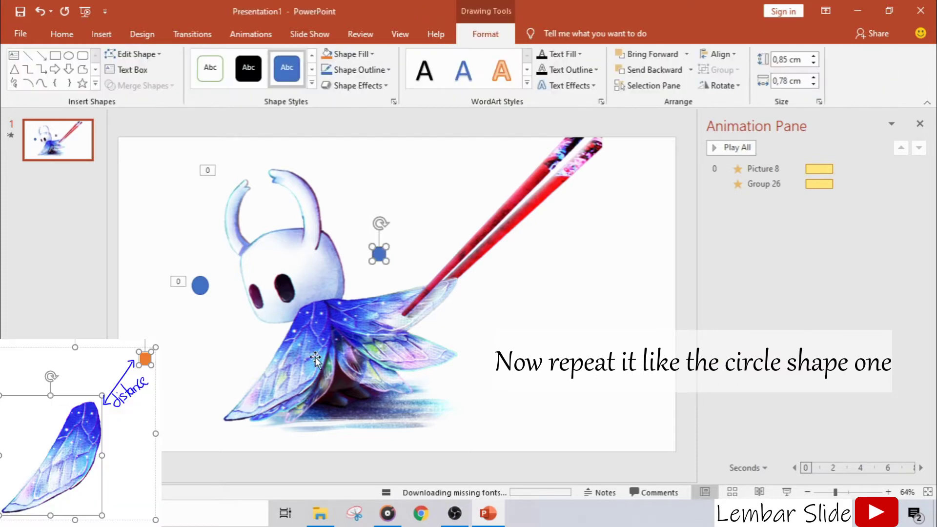
left_click(300, 377)
right_click(300, 377)
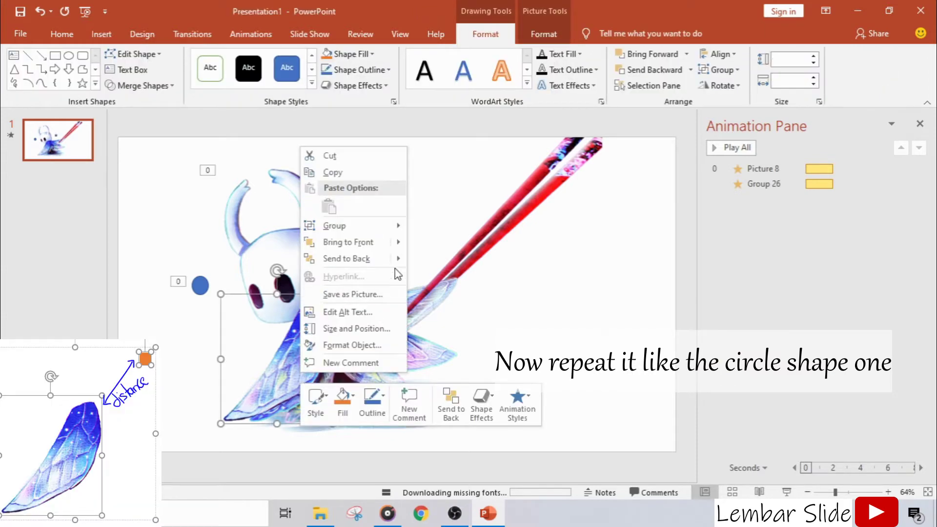
mouse_move(335, 225)
left_click(421, 227)
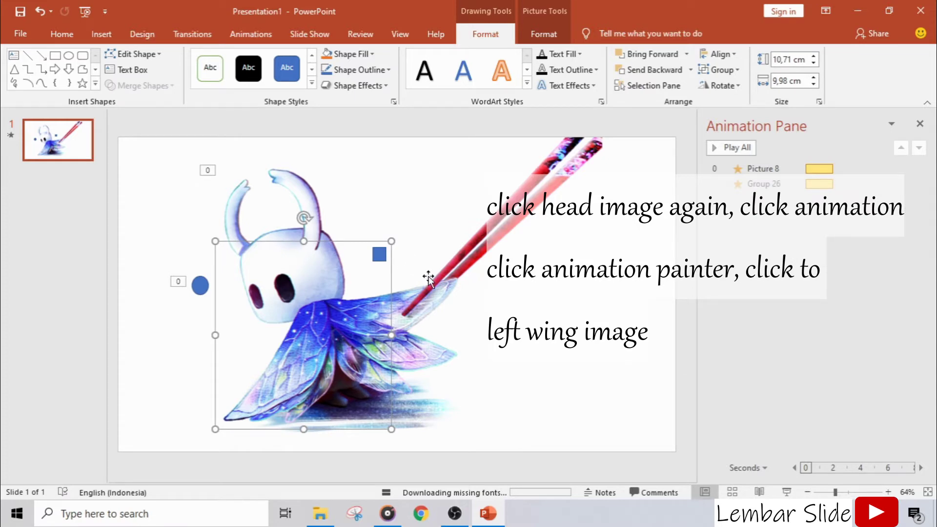
left_click(413, 315)
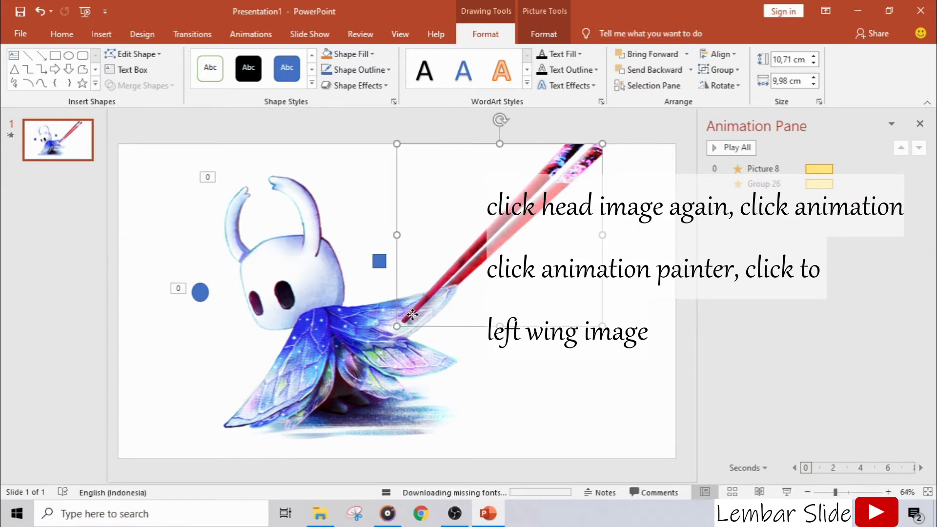
Copy the head's Spin animation onto Group 28 and open its Spin settings
left_click(289, 254)
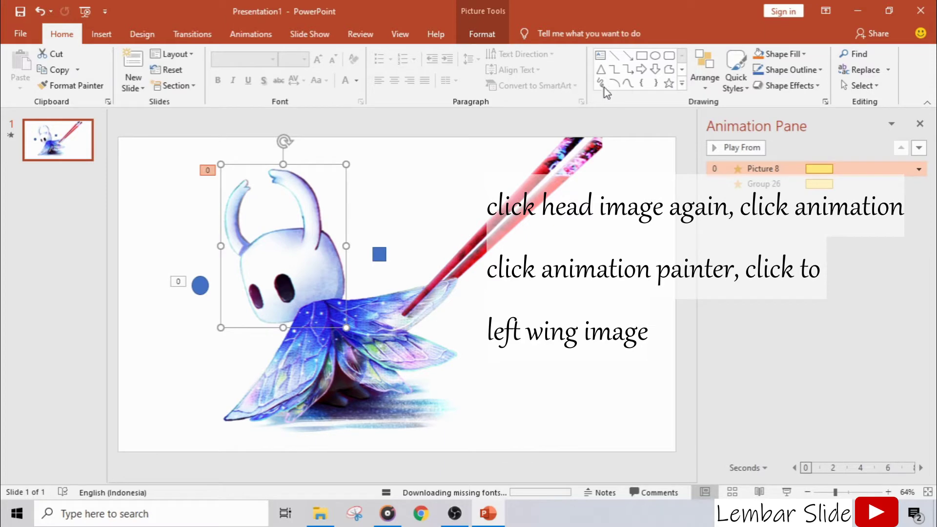
left_click(249, 35)
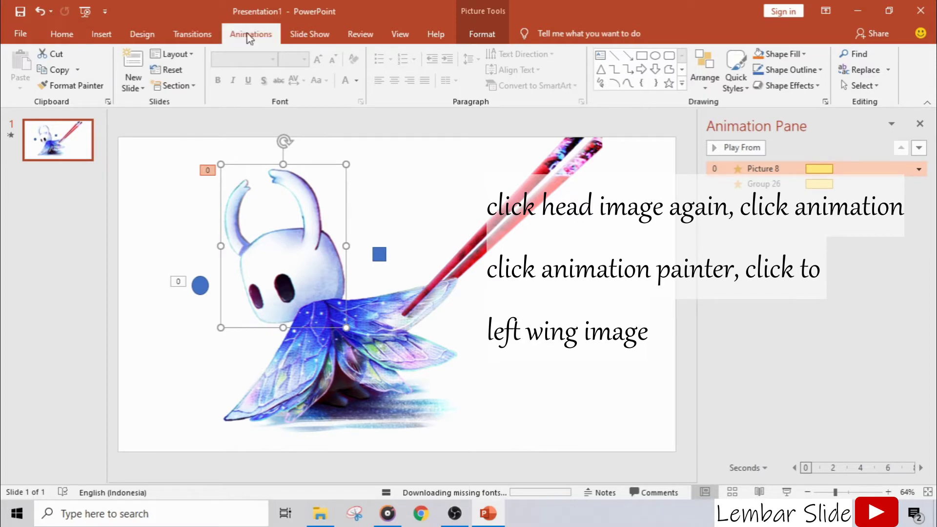
left_click(674, 86)
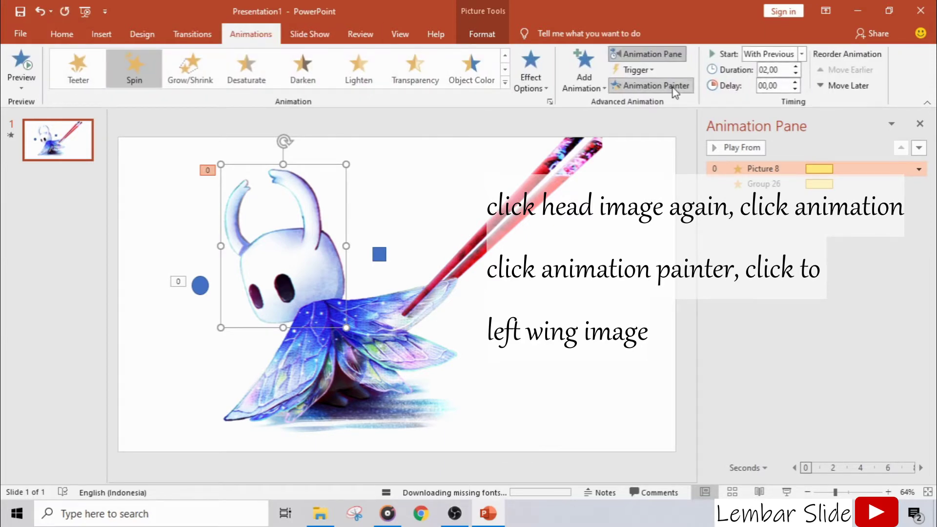
left_click(288, 378)
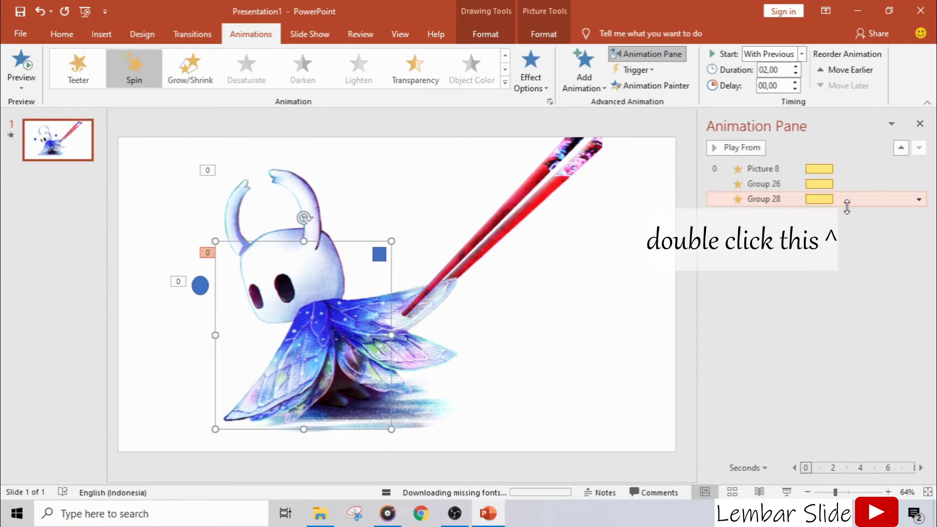
double_click(848, 200)
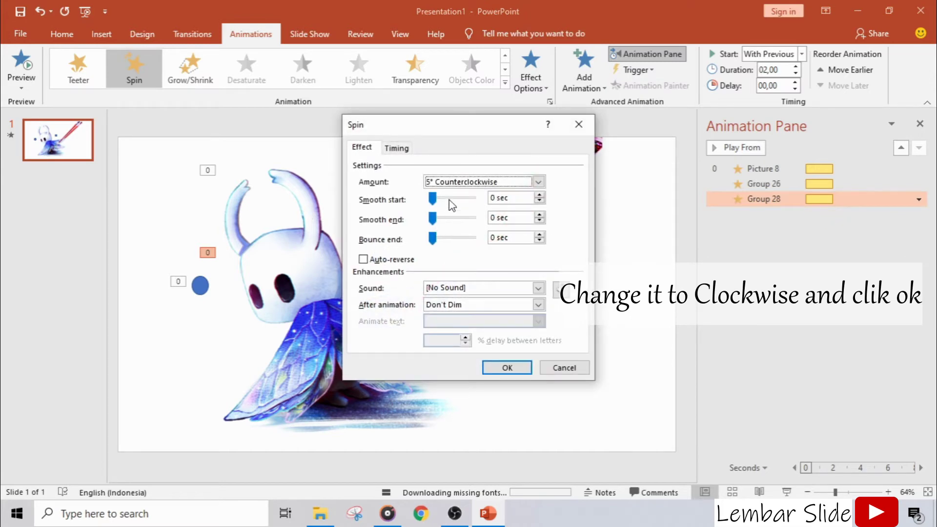
Change the wing group's 5° Spin amount to Clockwise and confirm
left_click(462, 185)
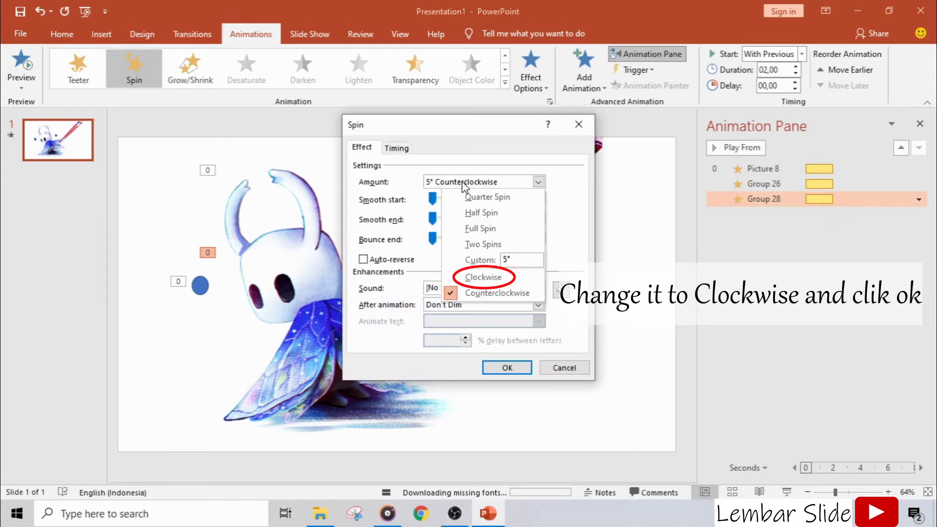
left_click(504, 279)
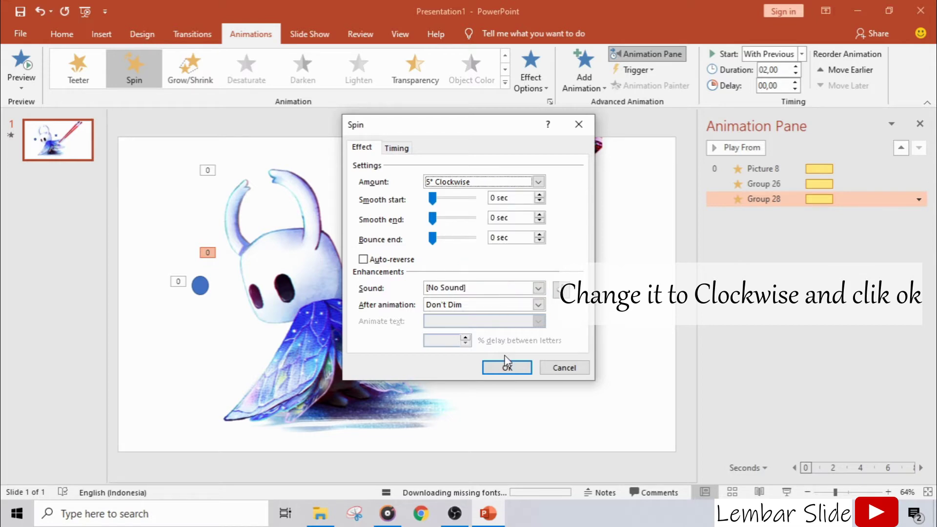
left_click(506, 367)
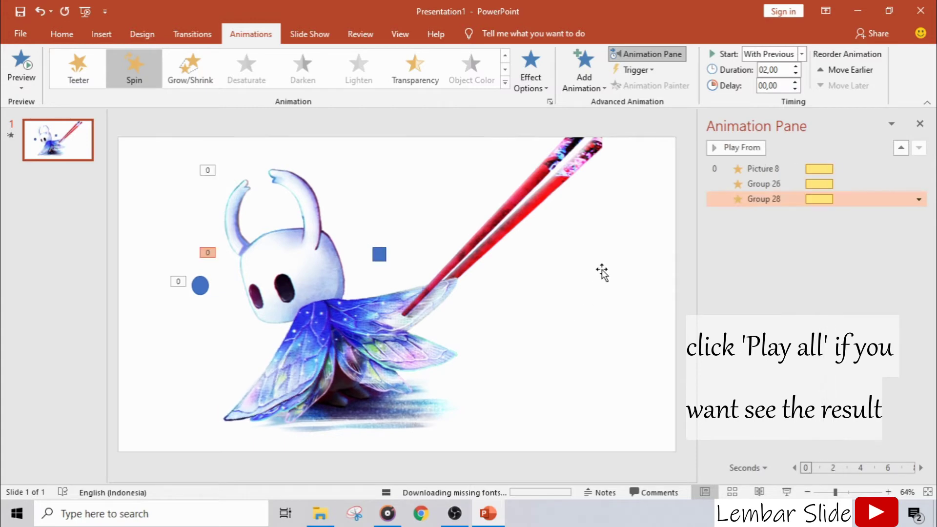
Preview the wing group's spin, then play all of the slide's animations
left_click(724, 155)
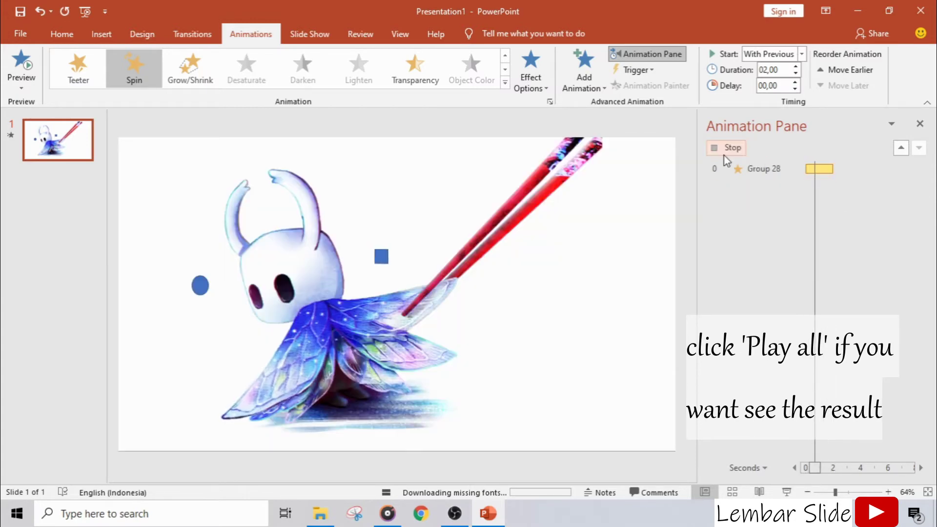
left_click(650, 210)
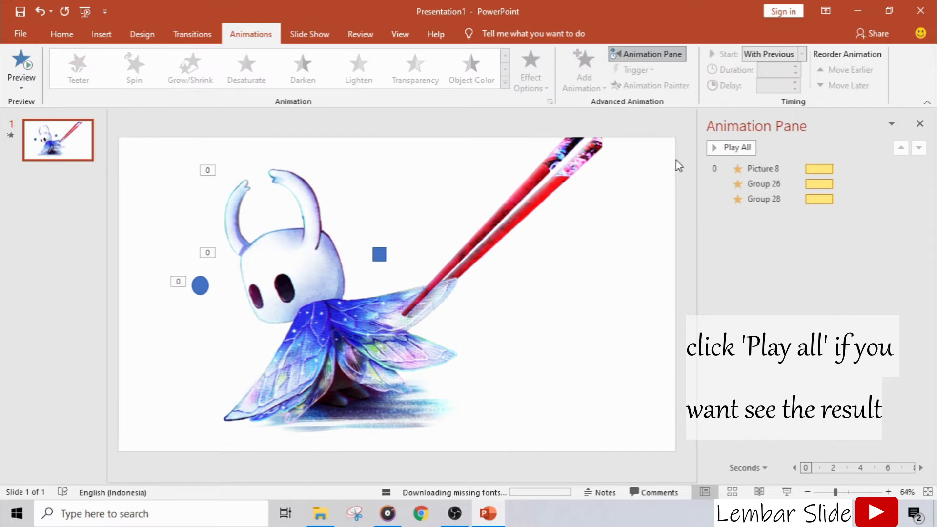
left_click(714, 147)
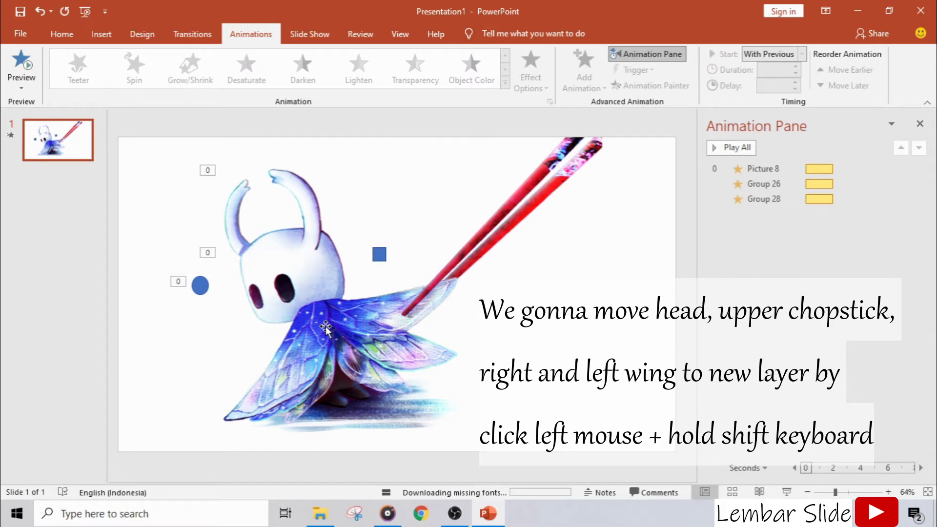
Cut the head, both wing groups and upper chopstick and paste them onto a new slide
left_click(306, 355)
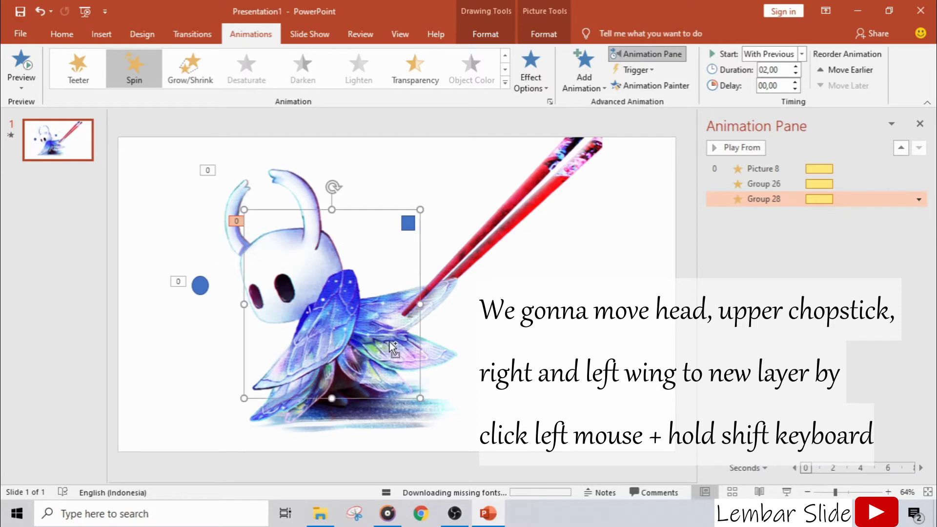
left_click(435, 313, "shift")
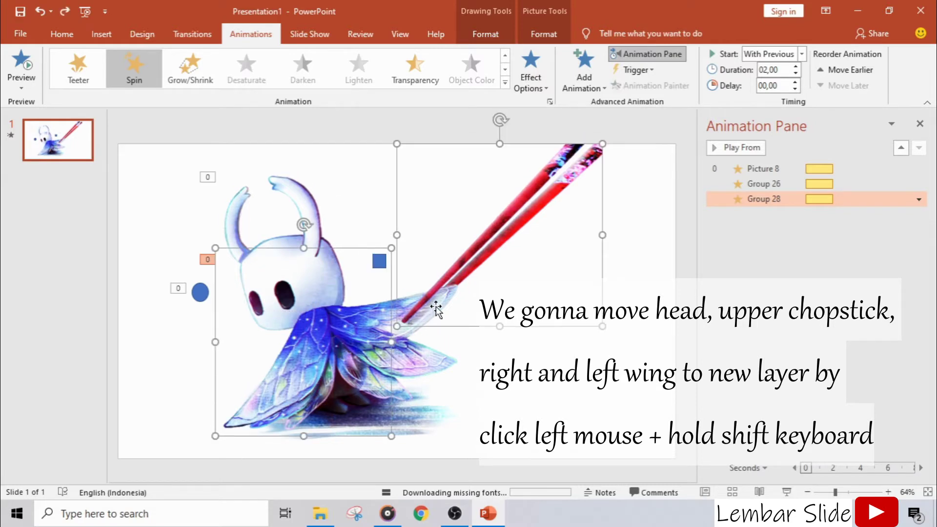
left_click(412, 337, "shift")
left_click(258, 236, "shift")
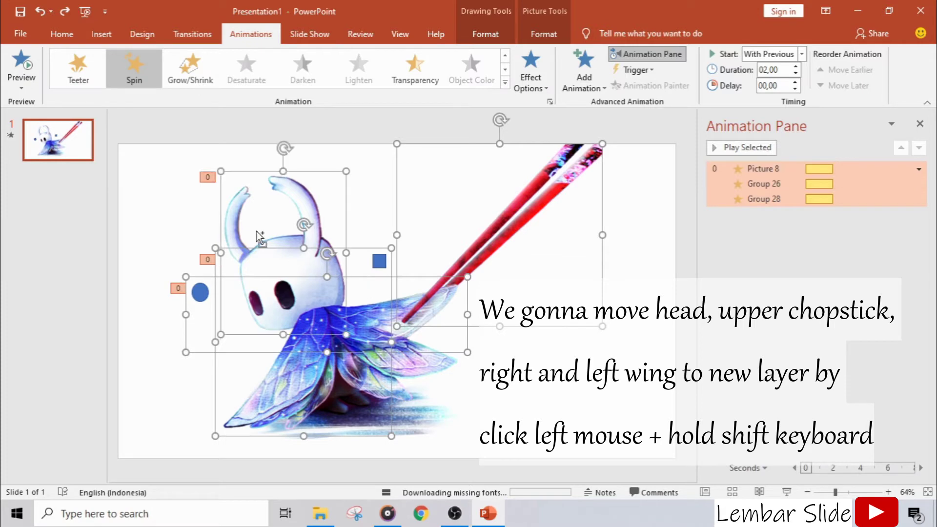
key("ctrl+x")
left_click(89, 159)
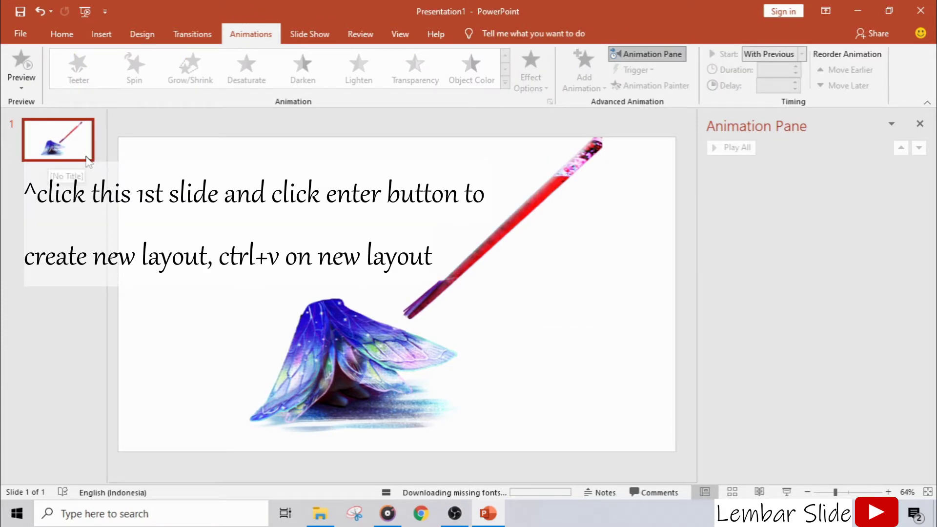
key("Return")
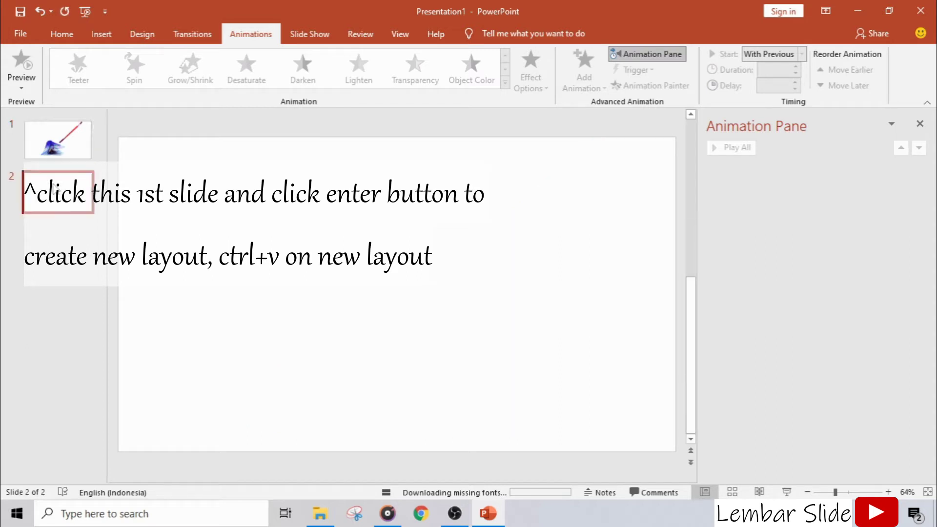
key("ctrl+v")
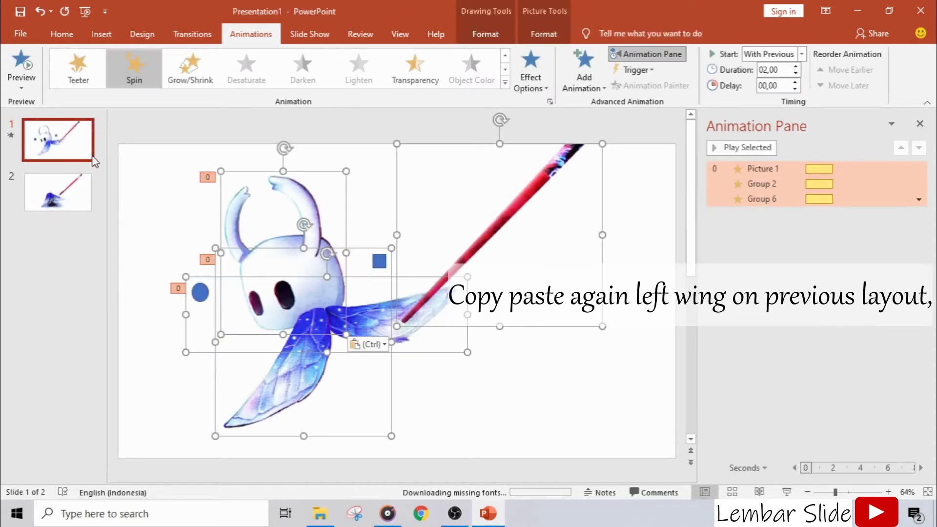
left_click(156, 211)
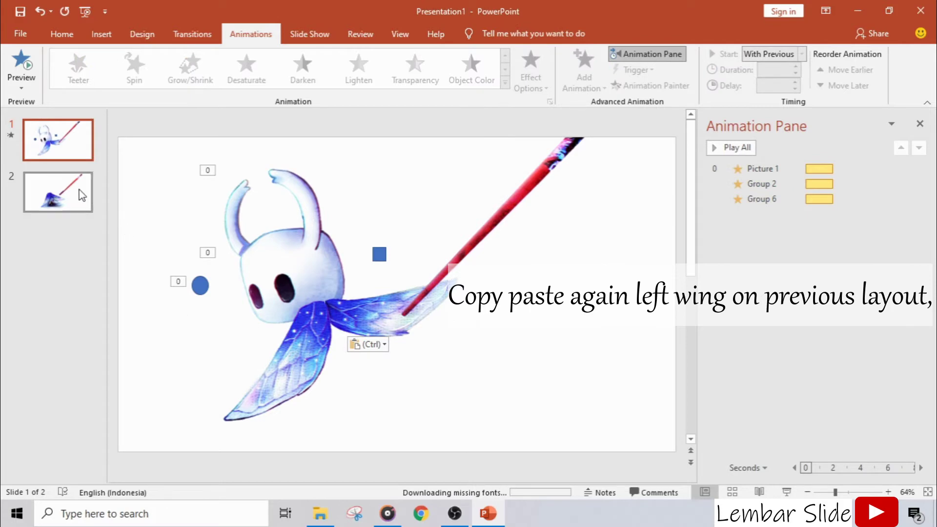
Paste a copy of the left wing group on slide 2 and move it to the upper left
left_click(269, 355)
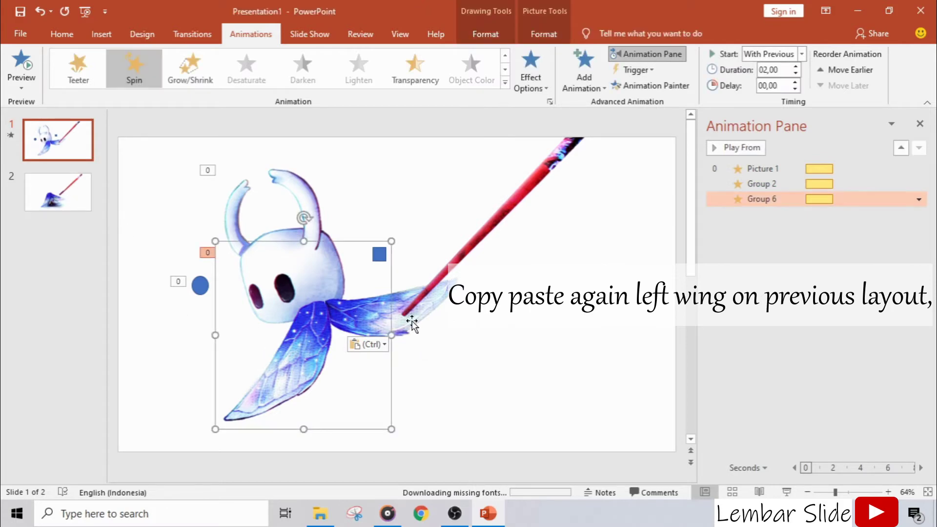
left_click(37, 183)
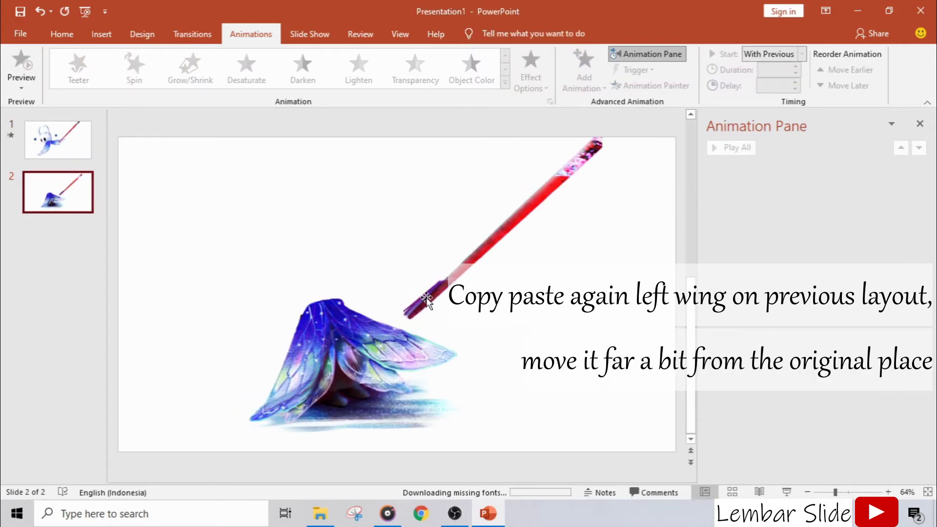
key("ctrl+v")
left_click_drag(312, 332, 203, 252)
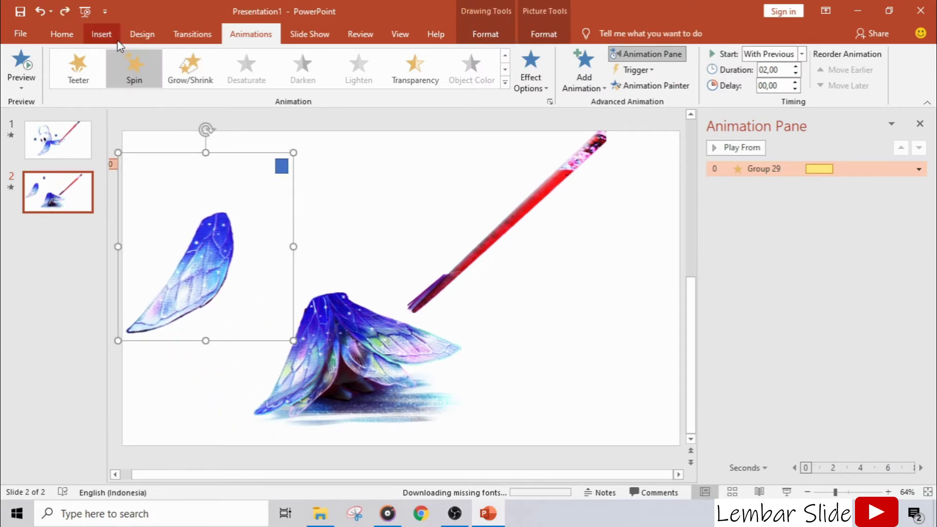
Draw a small triangle and group it with the right middle wing
left_click(101, 34)
left_click(218, 78)
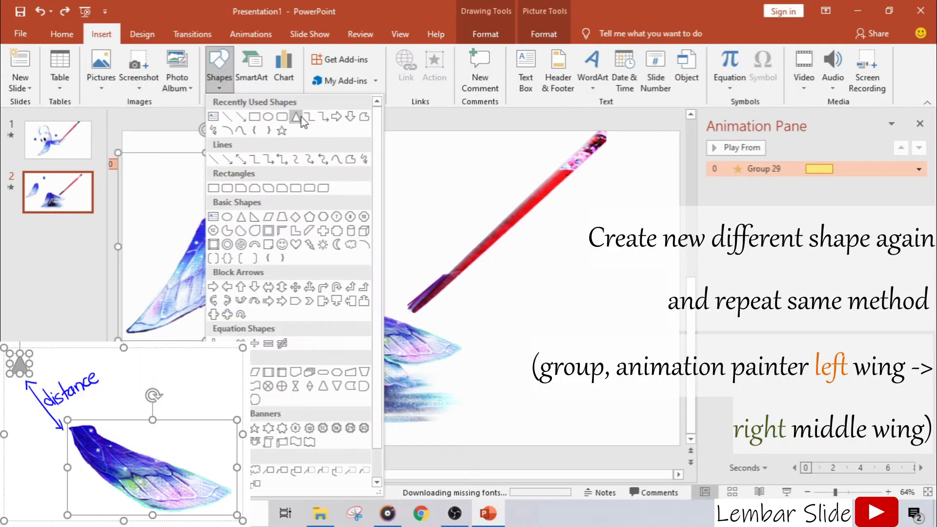
left_click(297, 117)
mouse_move(328, 251)
left_mouse_down()
mouse_move(344, 268)
mouse_move(285, 247)
left_mouse_up()
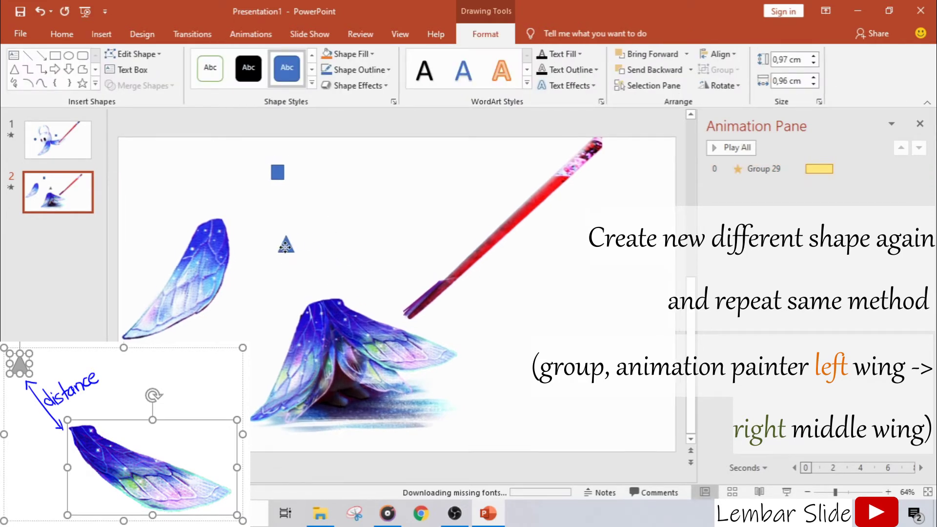
left_click(397, 336)
right_click(397, 335)
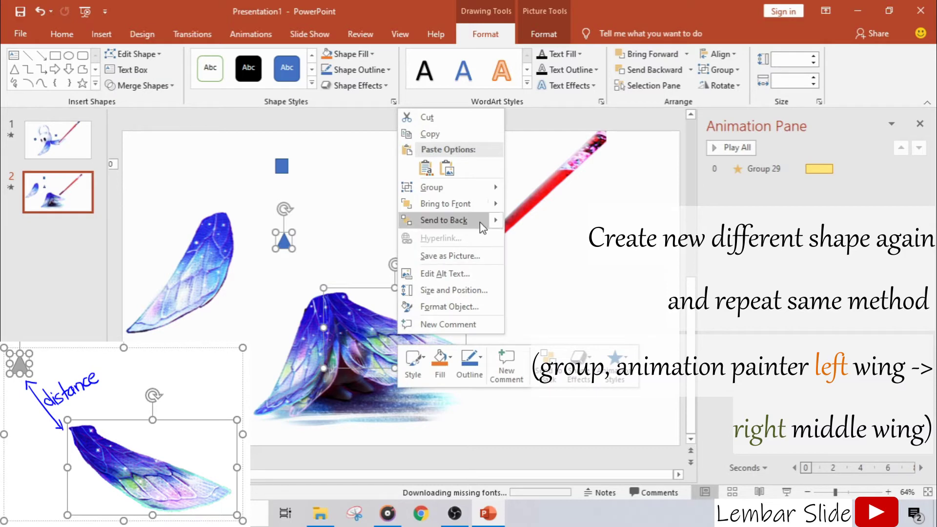
left_click(520, 190)
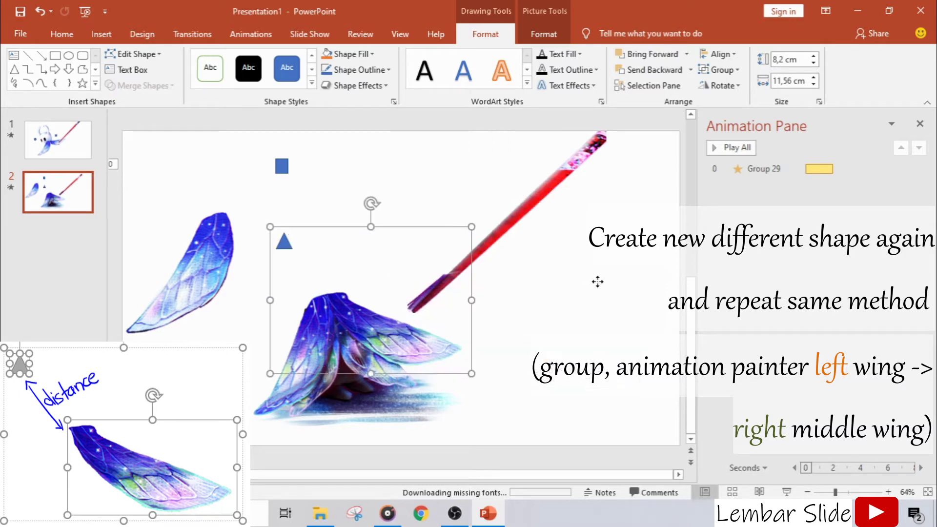
Copy the left wing group's Spin animation onto the new middle wing group with Animation Painter
left_click(167, 290)
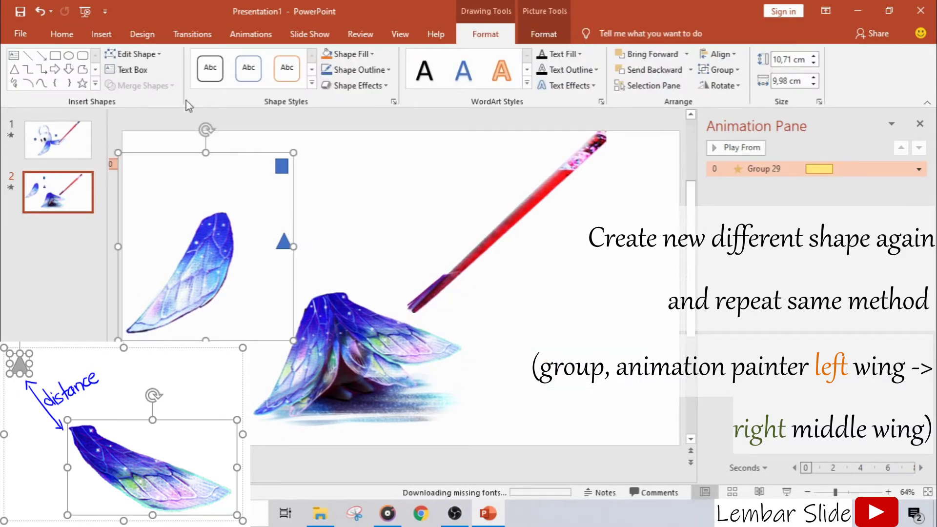
left_click(58, 192)
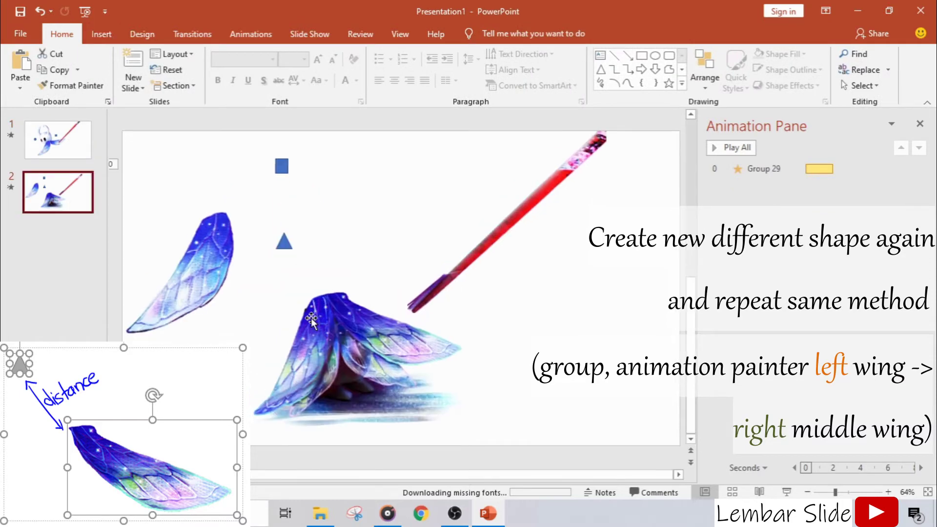
left_click(230, 291)
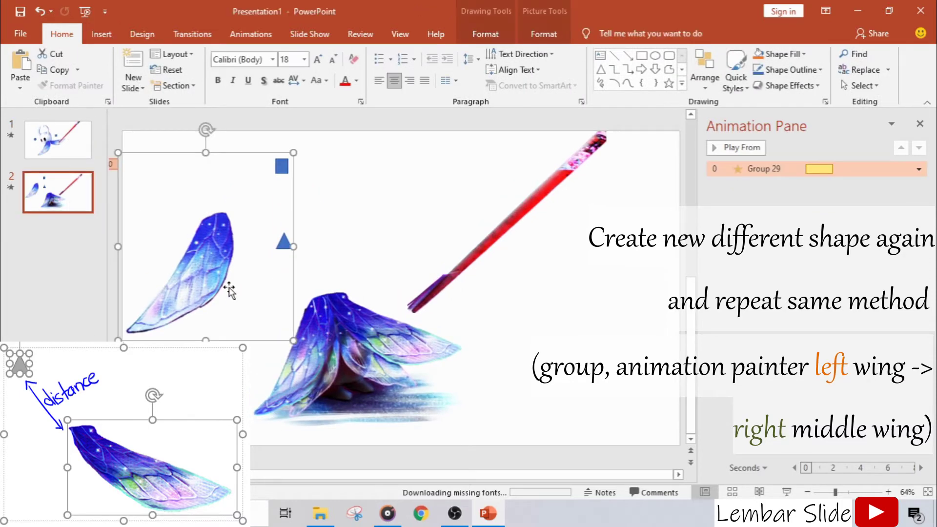
left_click(250, 35)
left_click(650, 86)
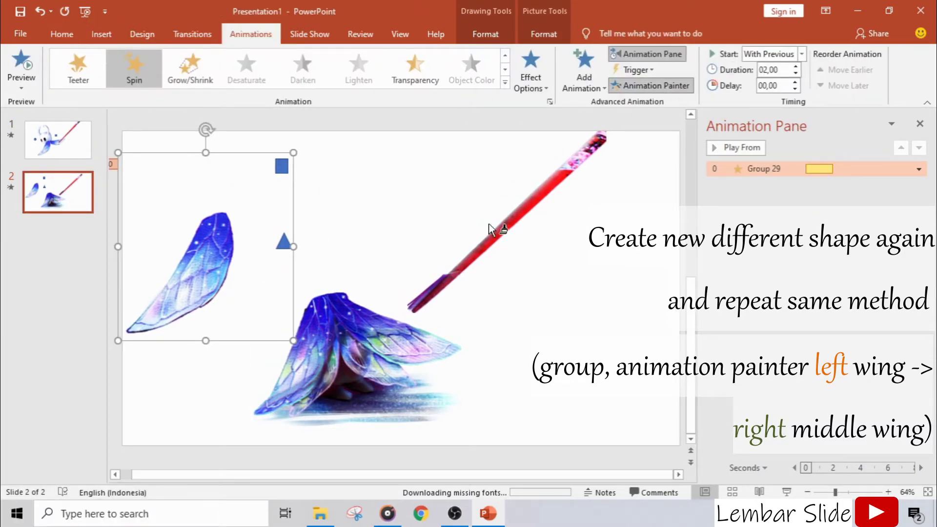
left_click(398, 340)
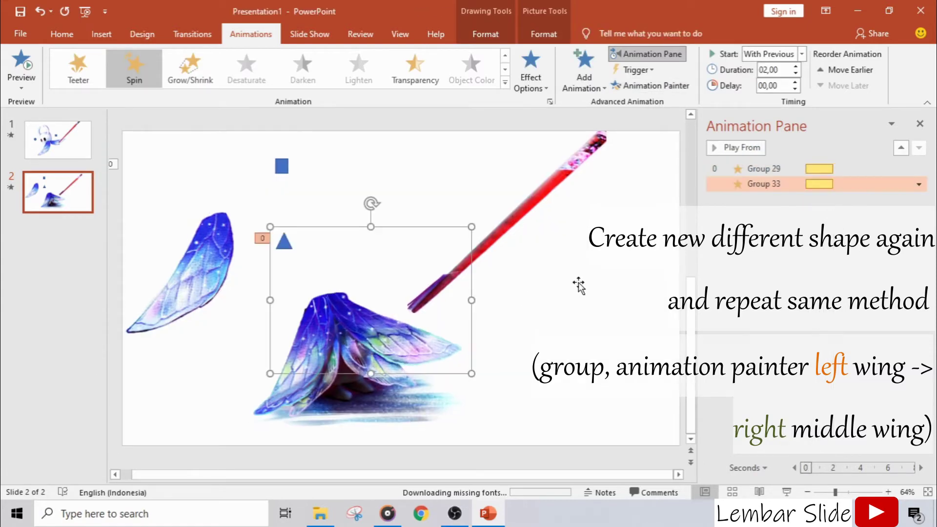
Paste a copy of slide 1's right wing near the chopstick's top on slide 2 and delete the upper-left wing
left_click(58, 141)
left_click(343, 318)
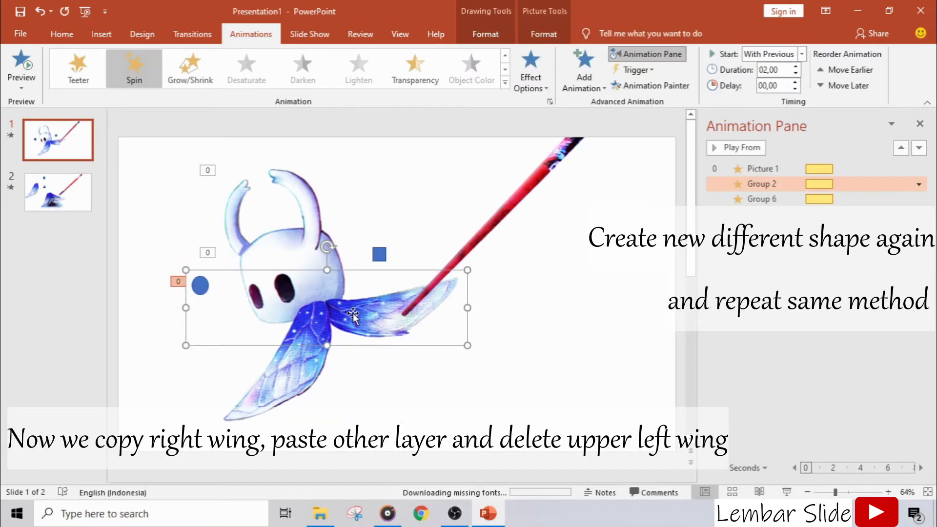
left_click(44, 187)
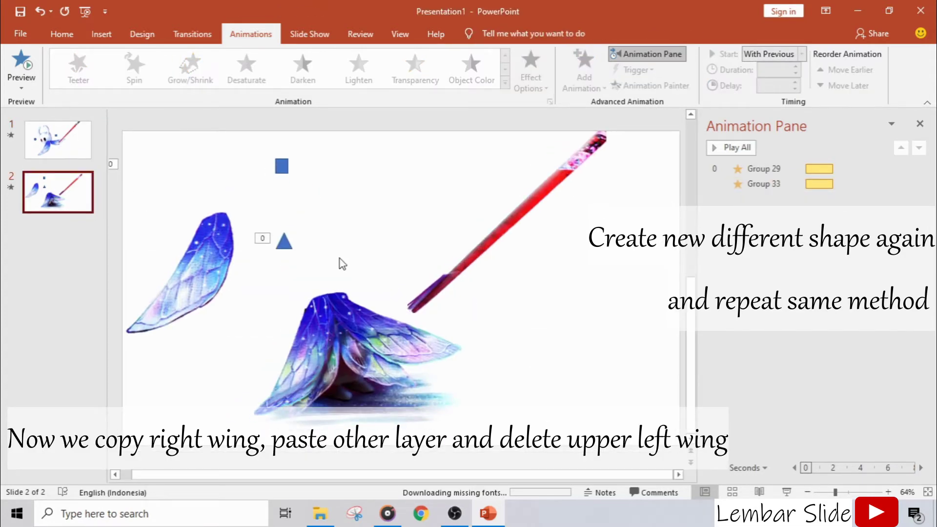
key("ctrl+v")
left_click_drag(362, 307, 489, 218)
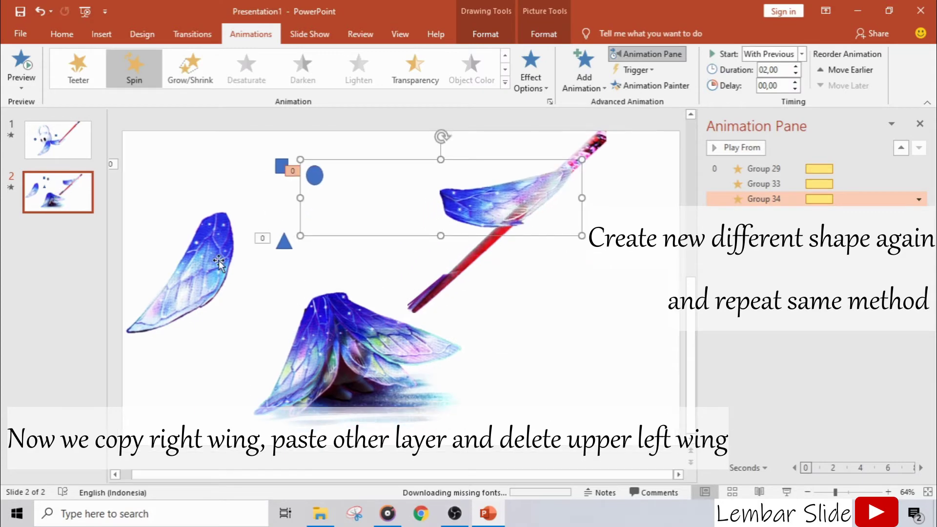
left_click(219, 262)
key("Delete")
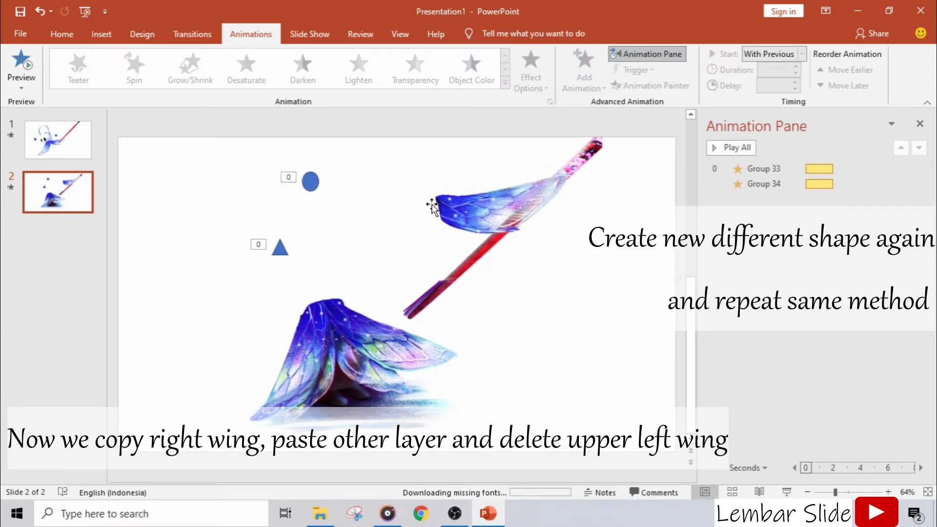
Draw a star above the left middle wing and group it with the wing and triangle
left_click(101, 34)
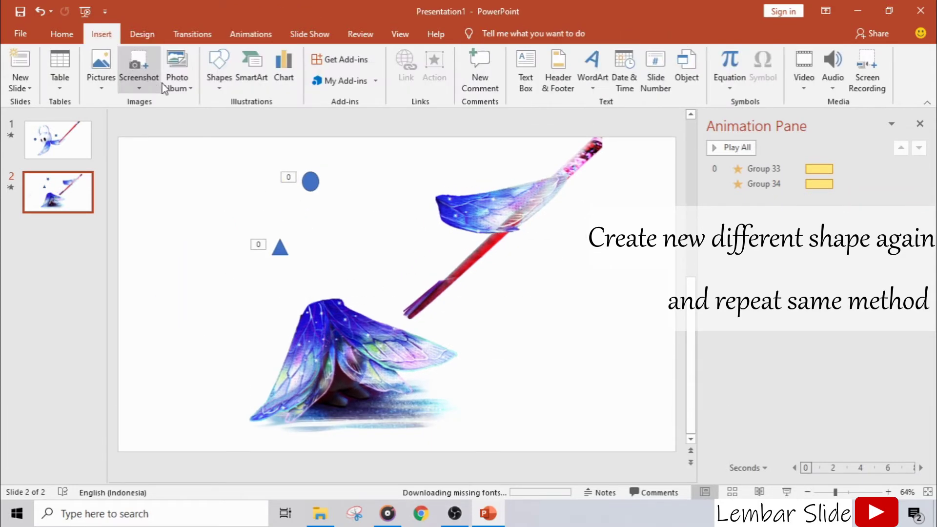
left_click(227, 92)
left_click(285, 129)
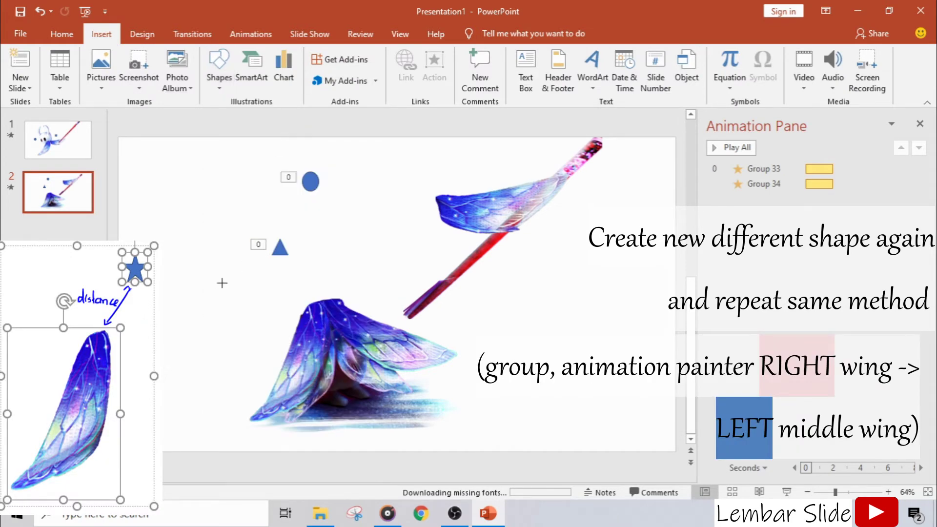
left_click_drag(221, 282, 242, 306)
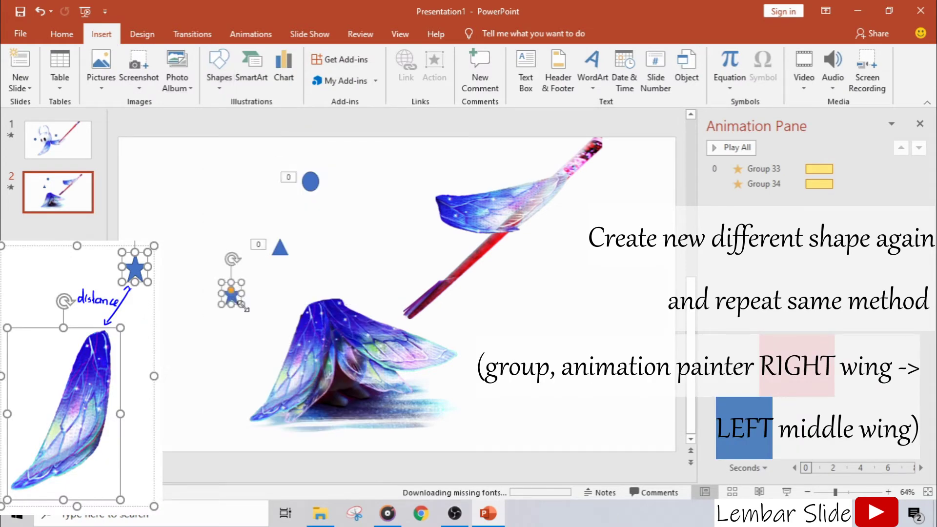
left_click_drag(231, 296, 341, 256)
left_click(309, 354)
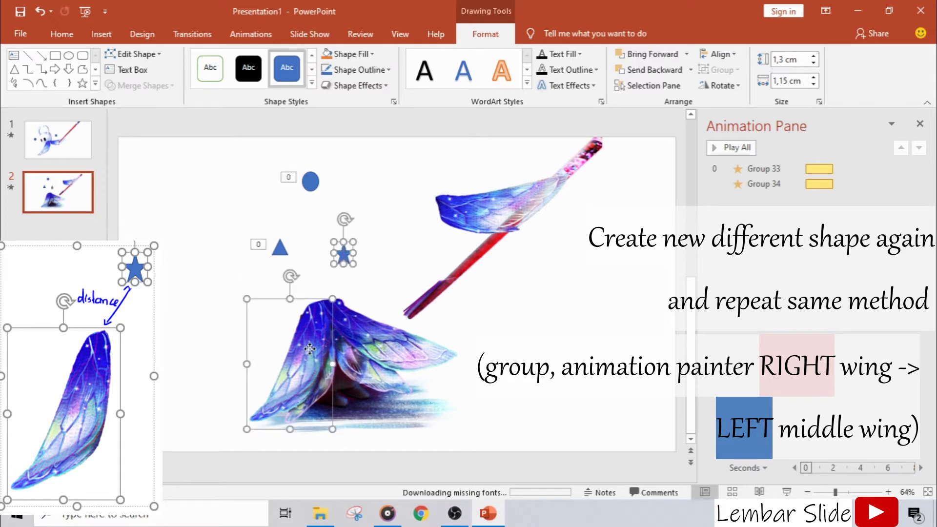
right_click(310, 355)
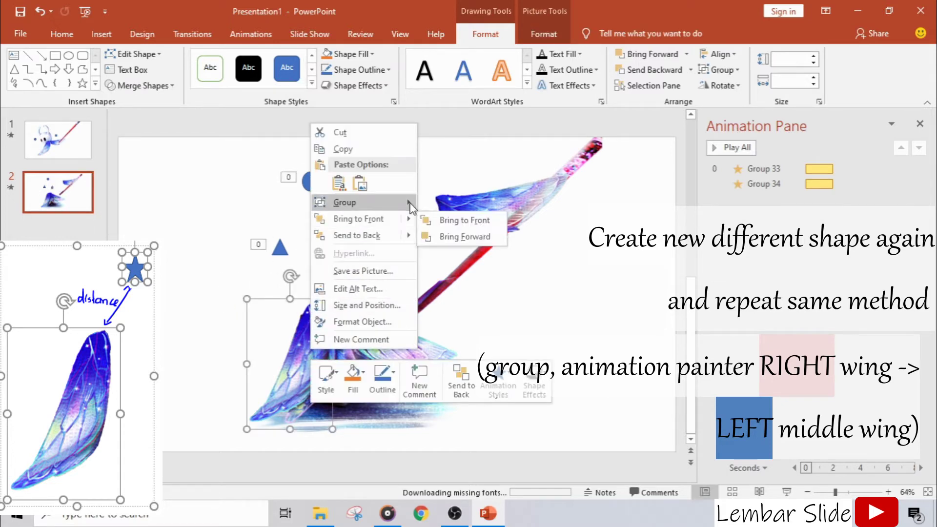
left_click(446, 203)
Copy Group 34's spin onto the new Group 38 with Animation Painter and preview it
left_click(600, 286)
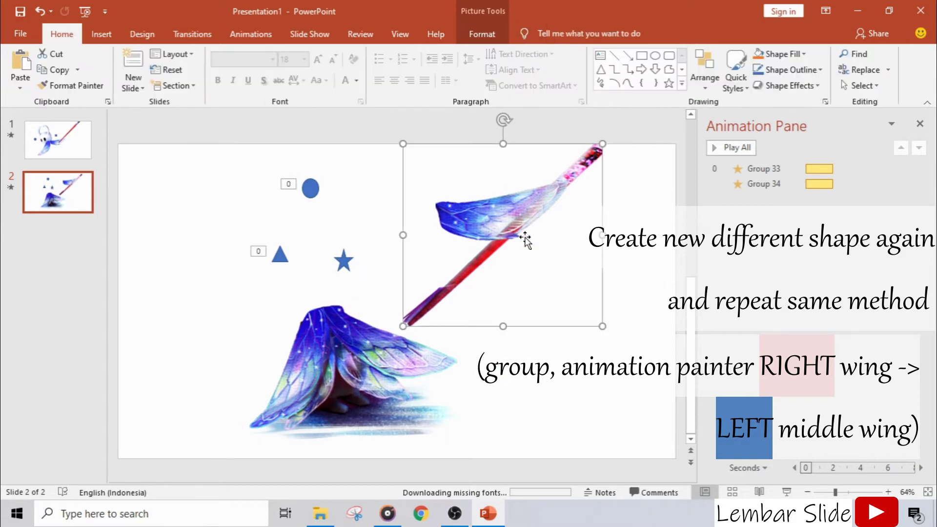
left_click(251, 34)
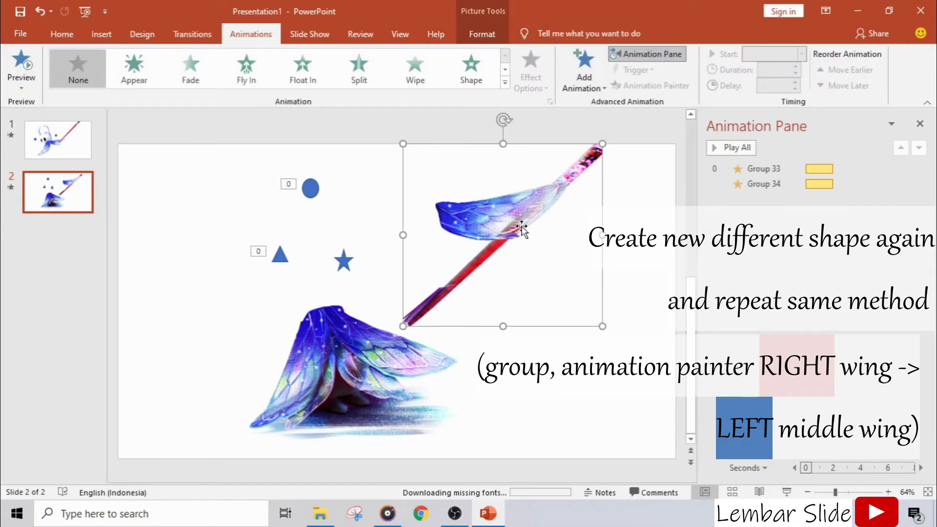
double_click(536, 240)
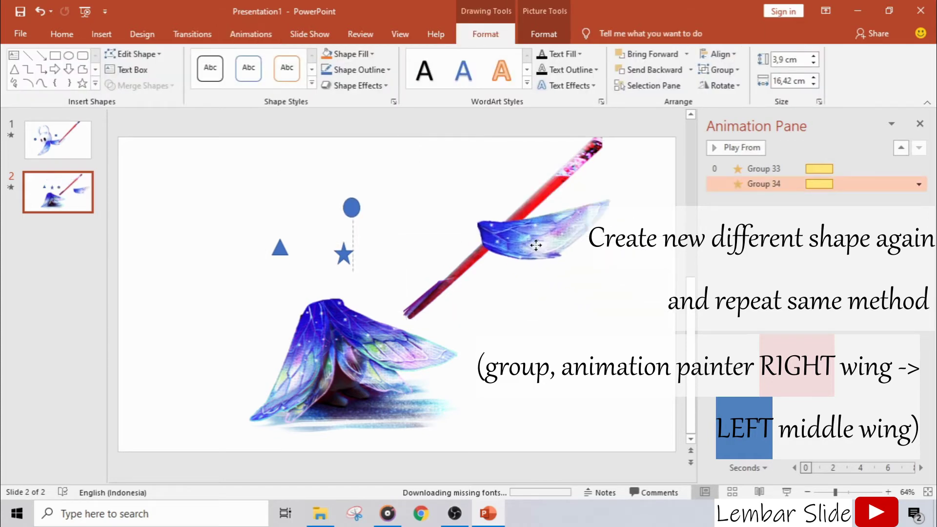
left_click(258, 35)
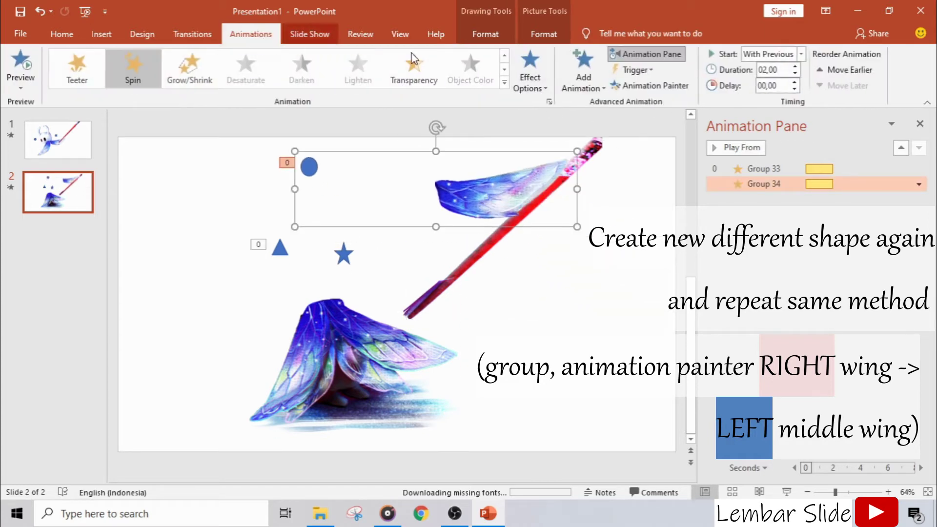
left_click(667, 91)
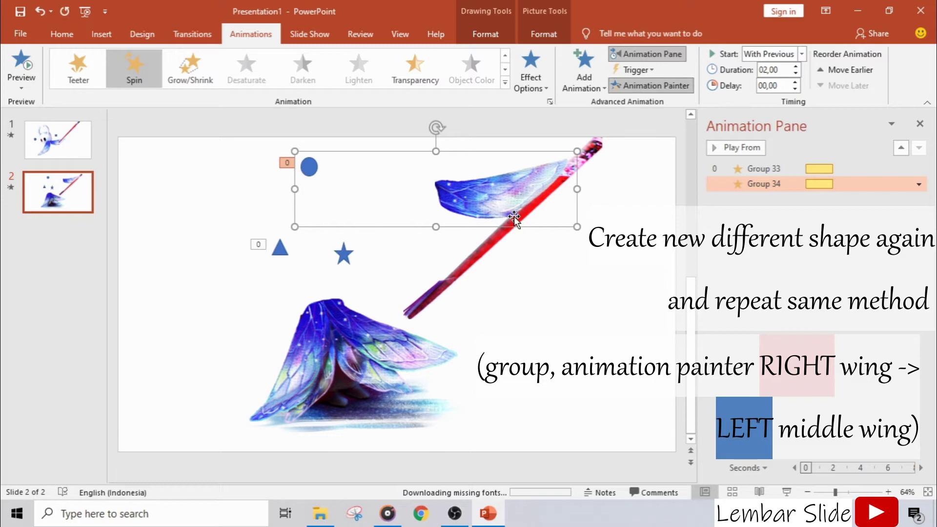
left_click(311, 360)
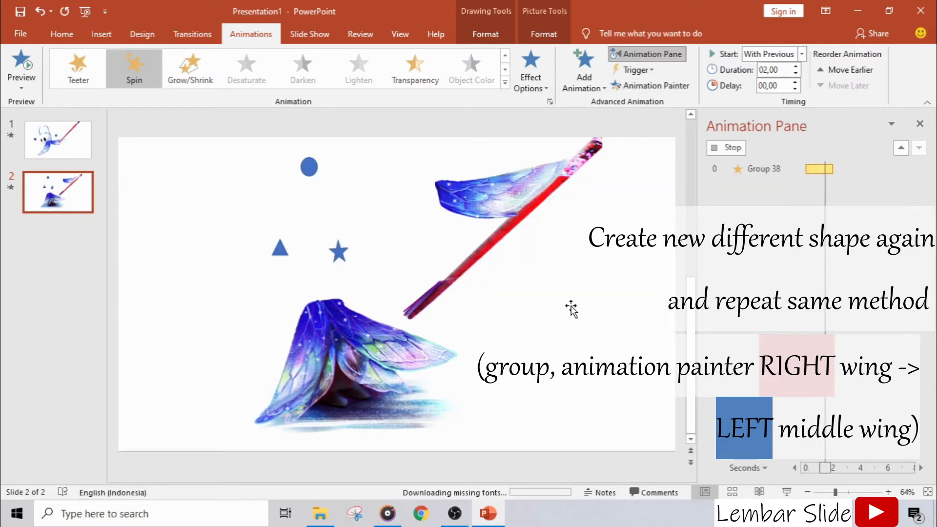
left_click(732, 147)
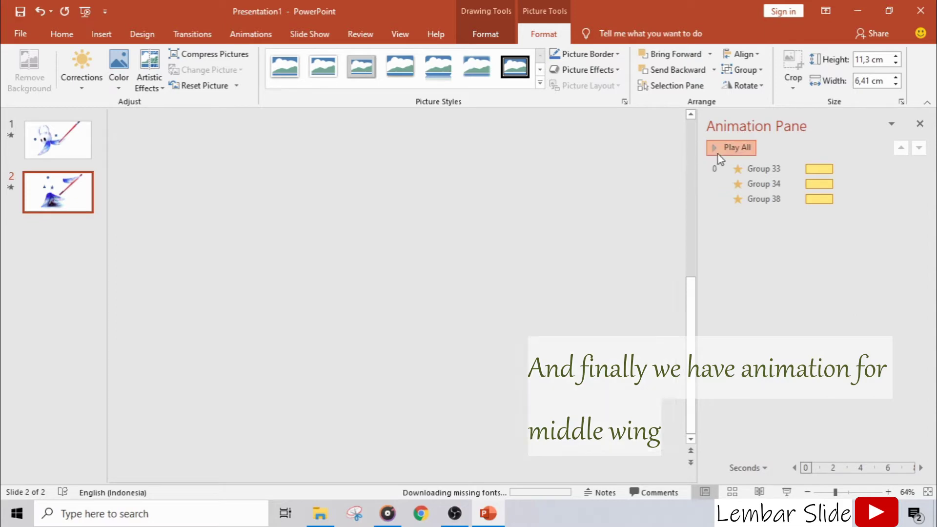
Play all animations, then delete Group 34, the upper right wing, from slide 2
left_click(718, 153)
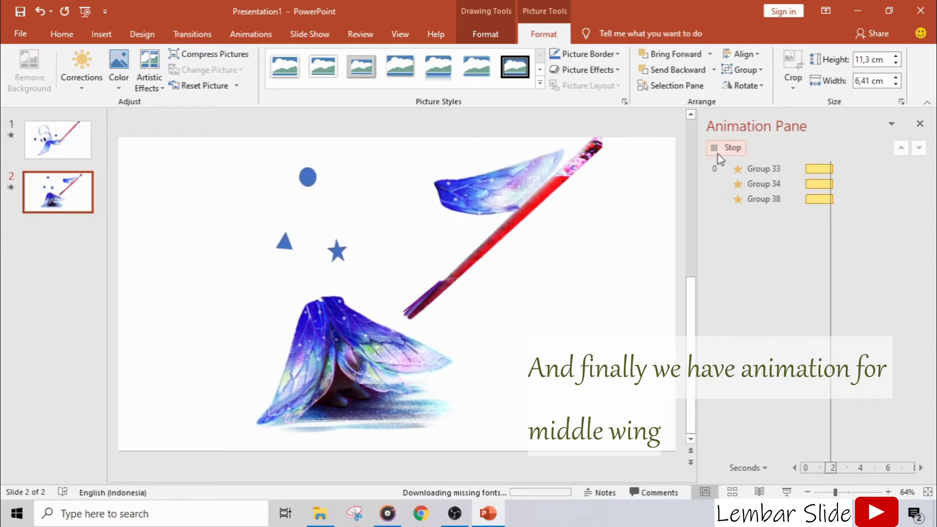
left_click(532, 182)
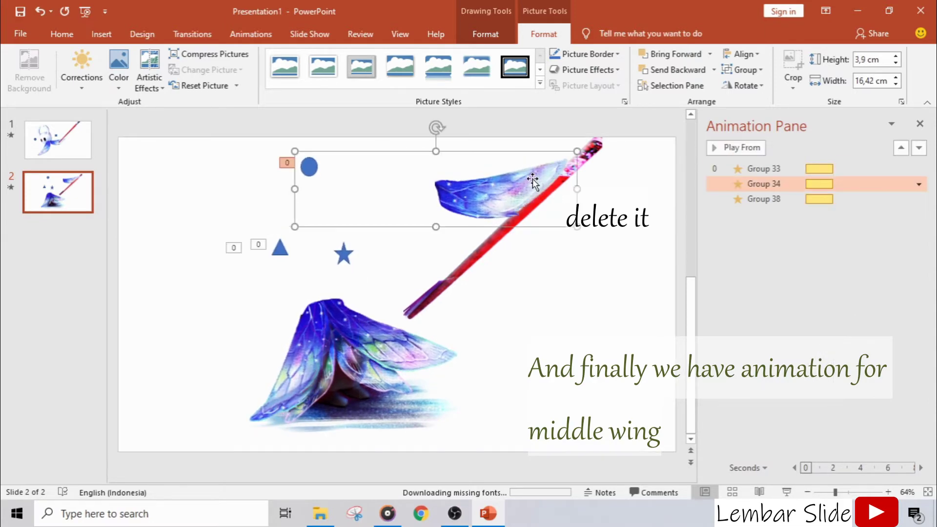
key("Delete")
Duplicate slide 2 as slide 3, then drag-select every object on slide 1
left_click(82, 144)
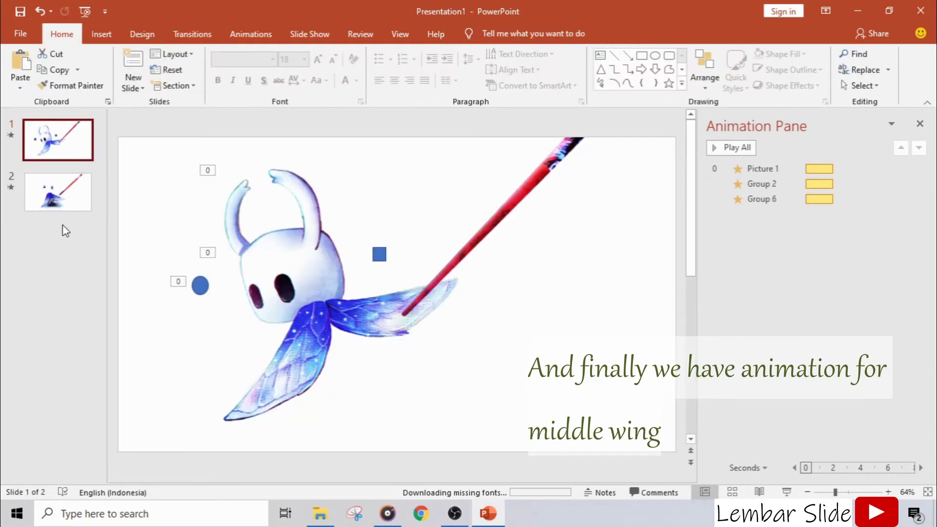
left_click(74, 200)
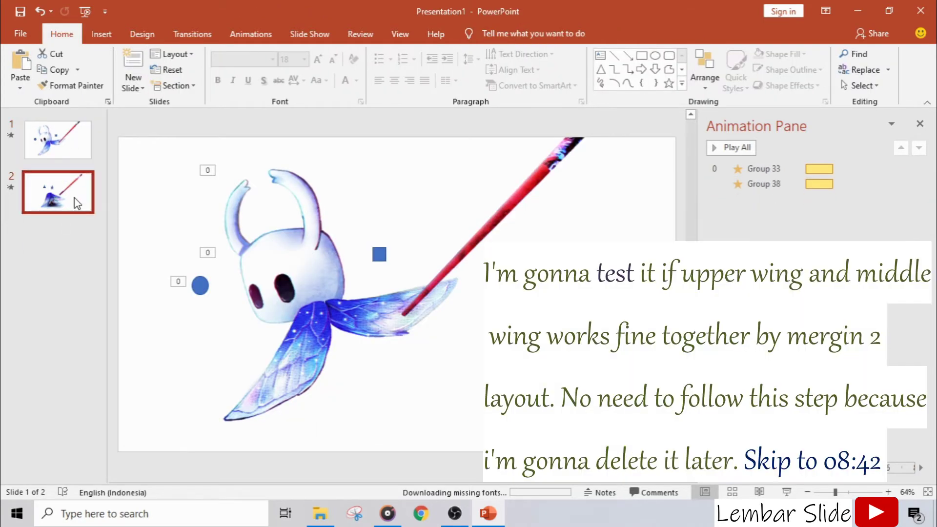
key("ctrl+c")
key("ctrl+v")
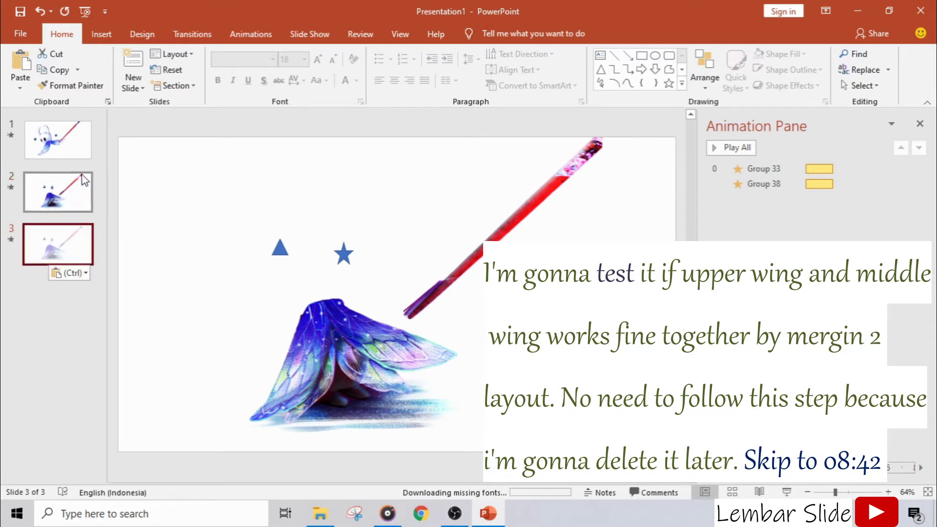
left_click(73, 157)
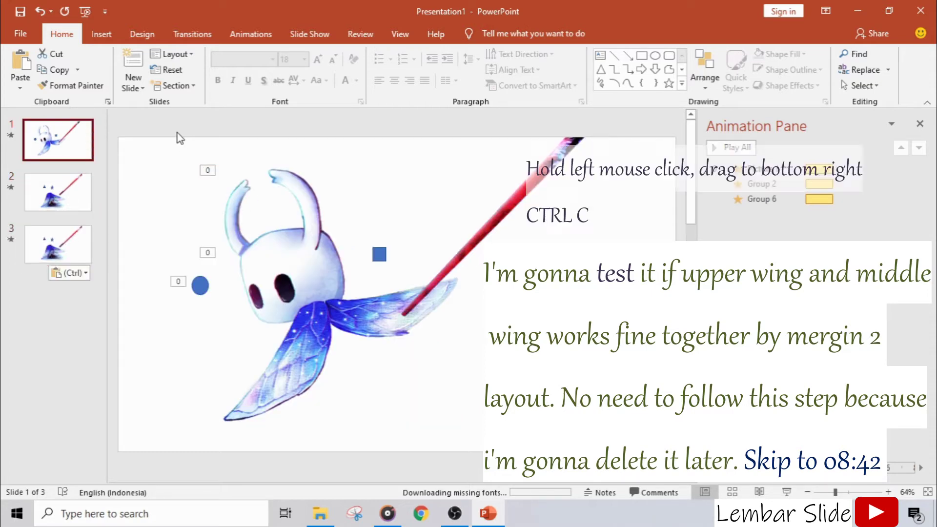
left_click_drag(157, 127, 515, 451)
Undo the deletion of slide 1's knight objects and paste a copy onto slide 2
key("Delete")
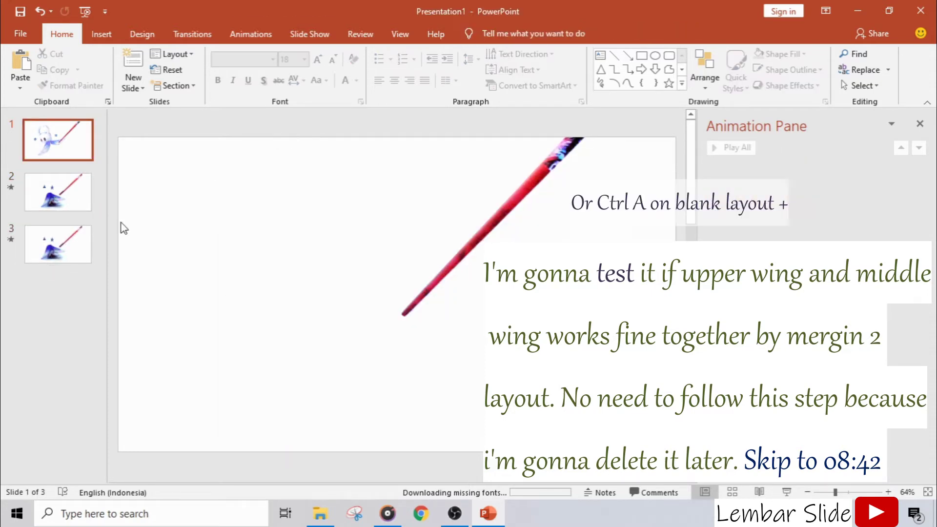
key("ctrl+z")
left_click(48, 199)
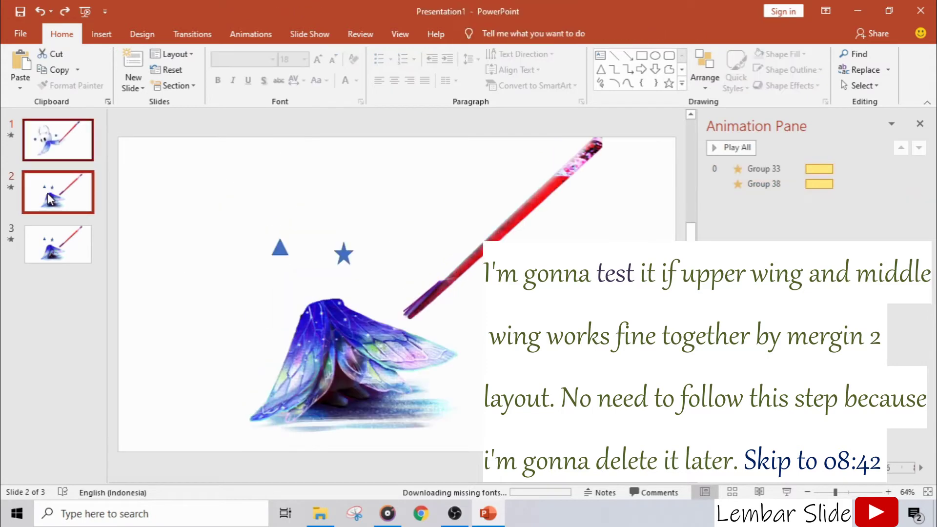
key("ctrl+v")
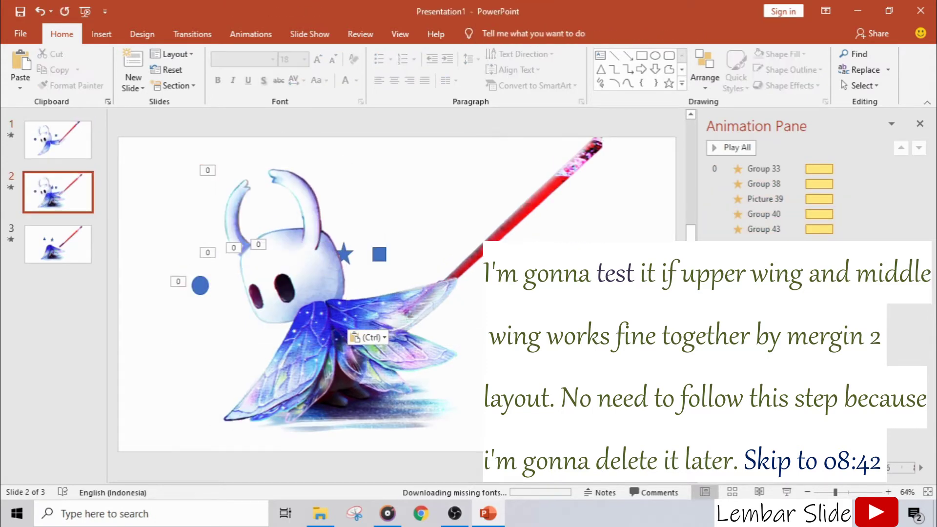
Play all of slide 2's animations four times to watch everything spin together
left_click(713, 151)
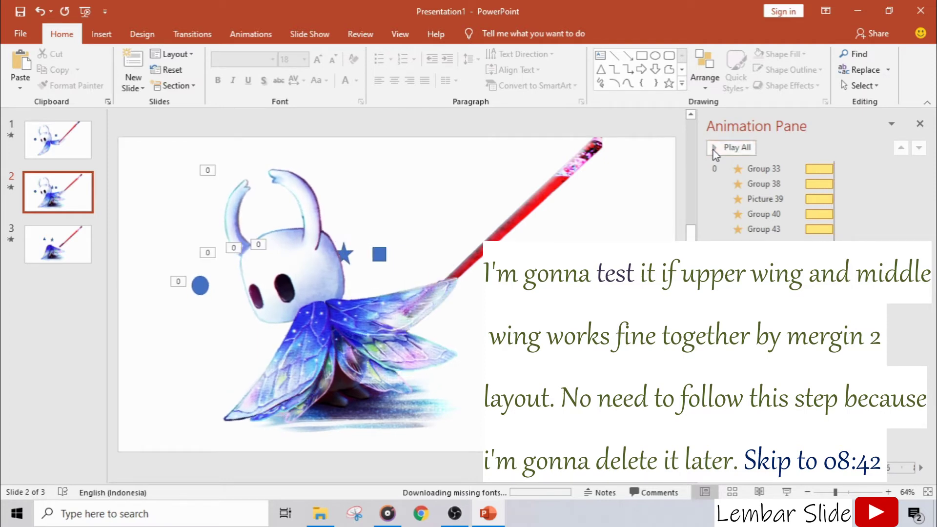
left_click(713, 150)
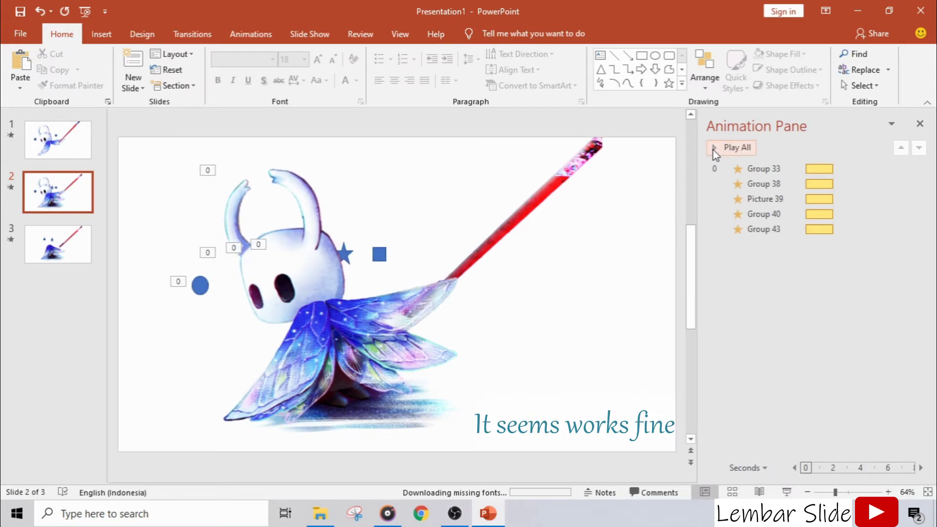
left_click(712, 150)
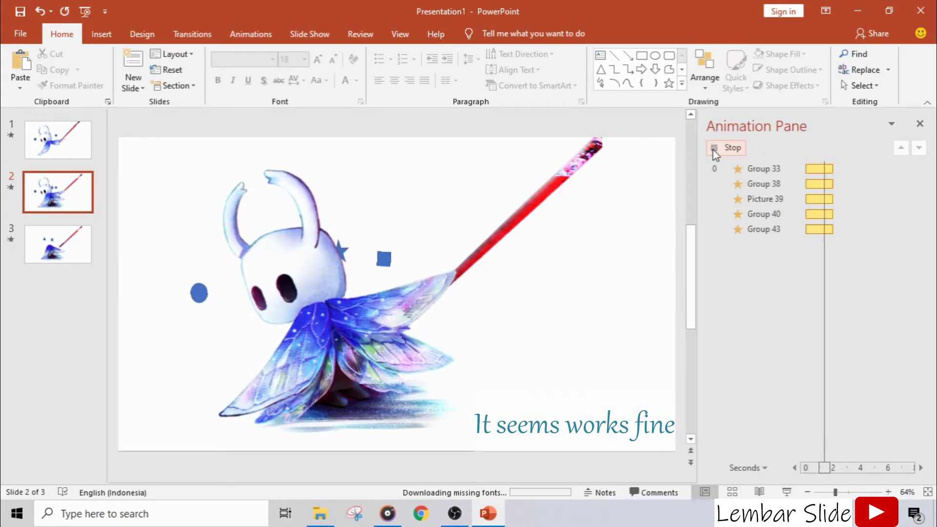
left_click(713, 149)
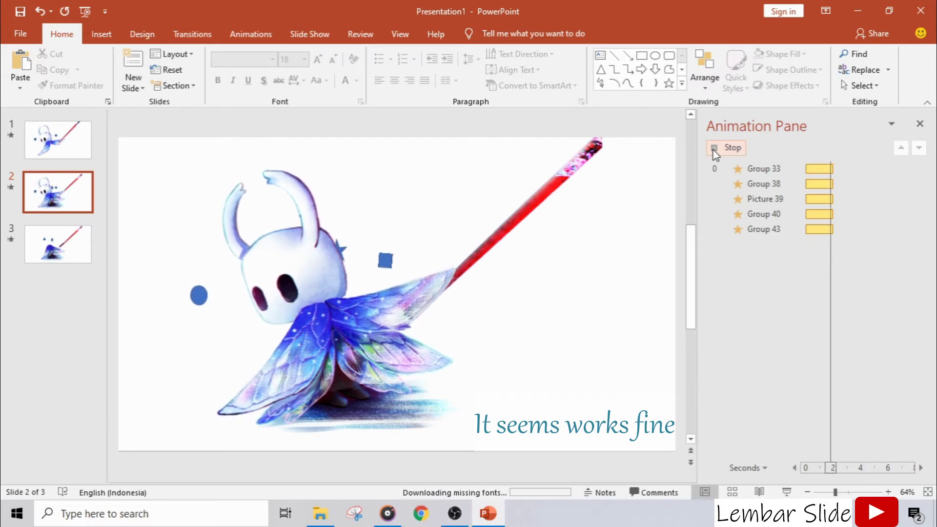
Delete the test slide and cut both middle wing groups from the remaining slide
left_click(83, 199)
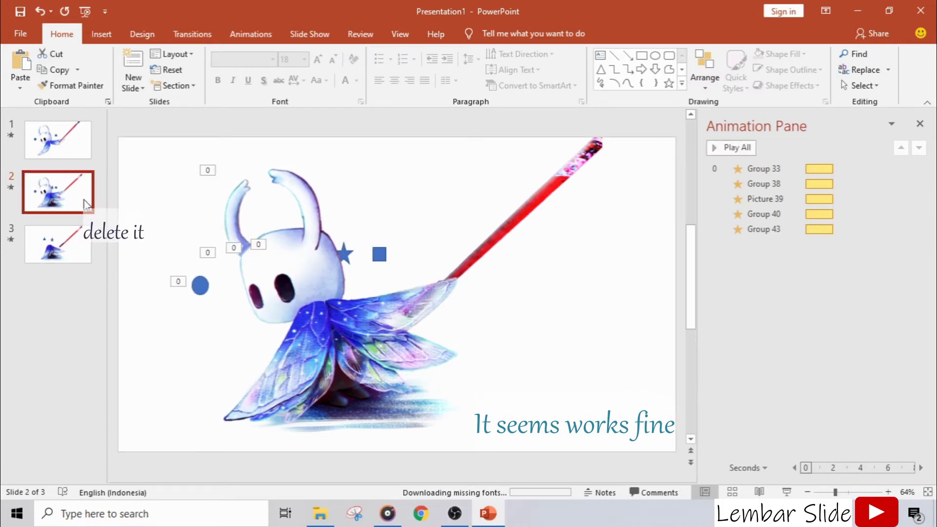
key("Delete")
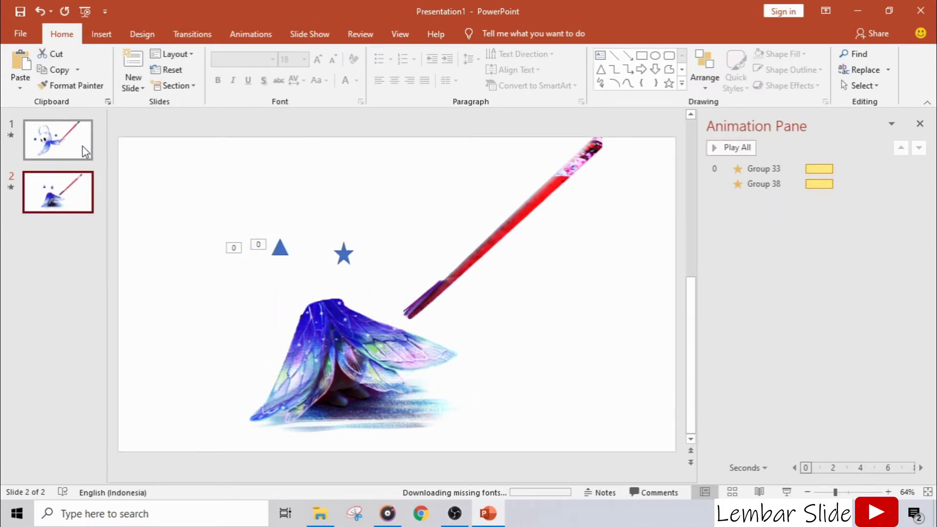
left_click(308, 361)
left_click(403, 356, "shift")
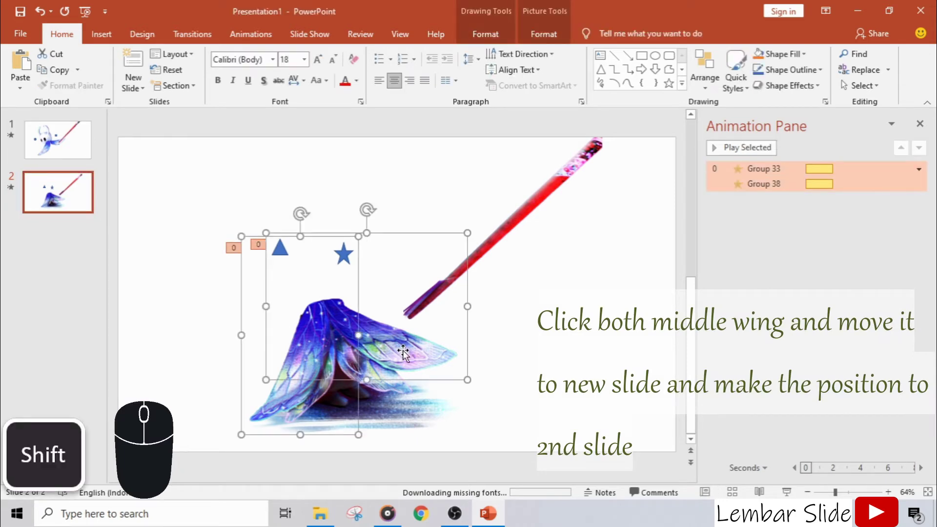
key("ctrl+x")
Add a blank slide at position 2 and paste the two middle wings onto it
left_click(86, 202)
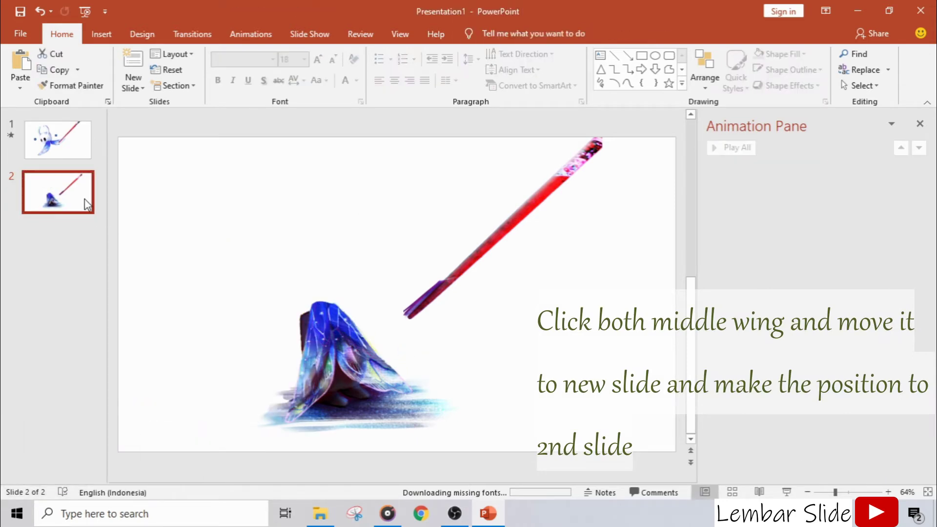
key("ctrl+v")
left_click(87, 203)
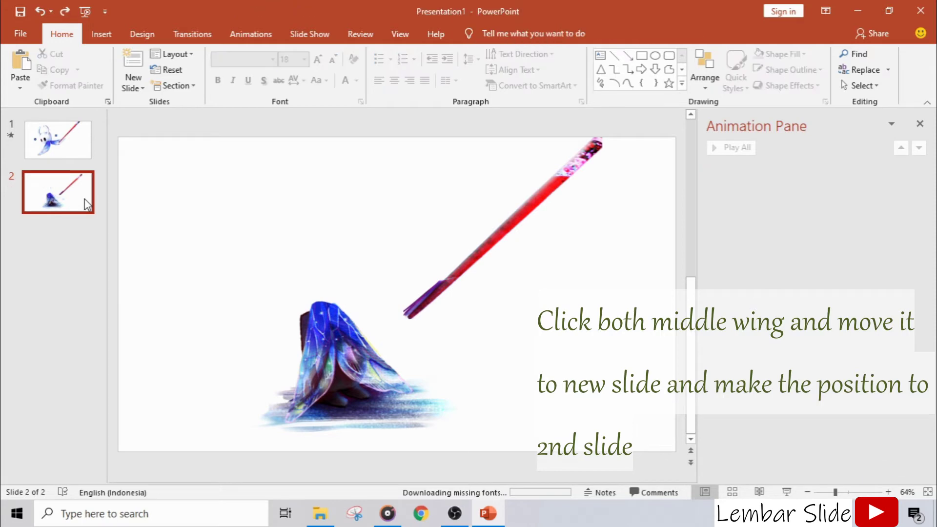
key("Return")
left_click_drag(80, 234, 84, 190)
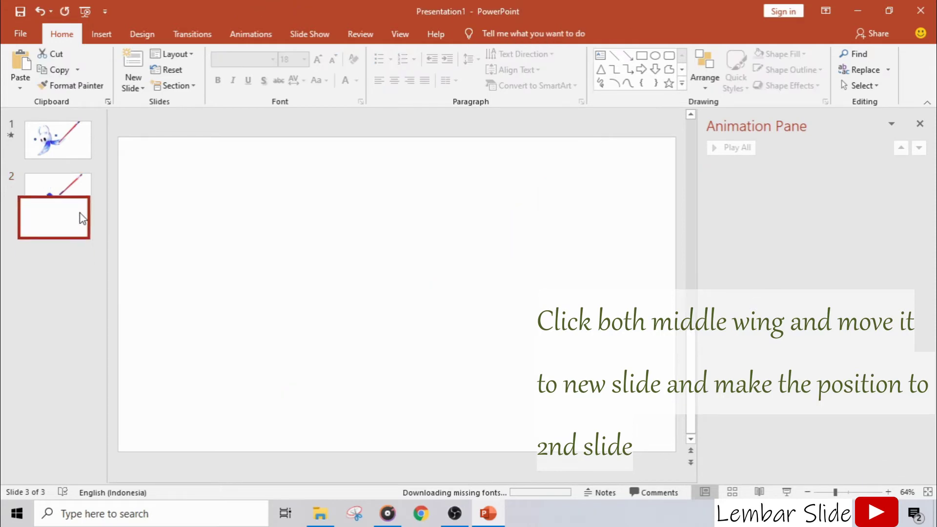
key("ctrl+v")
left_click(179, 220)
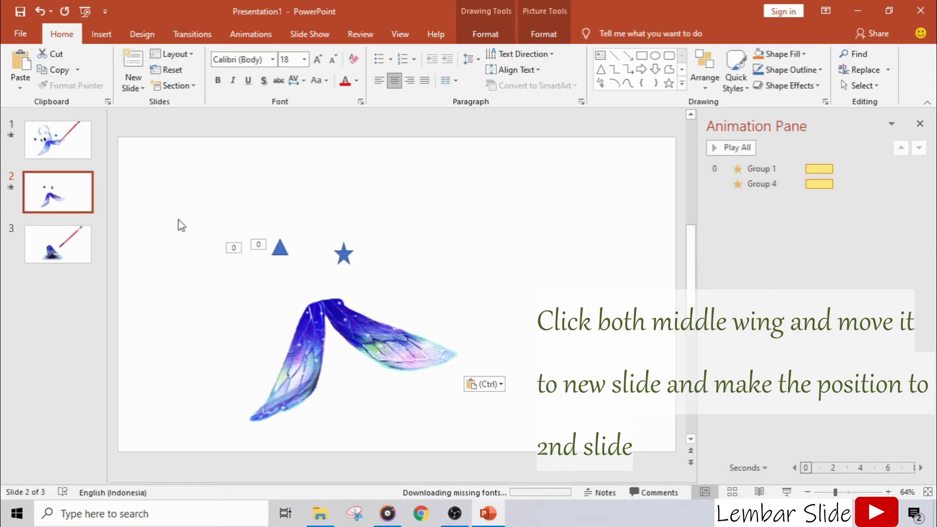
left_click(74, 258)
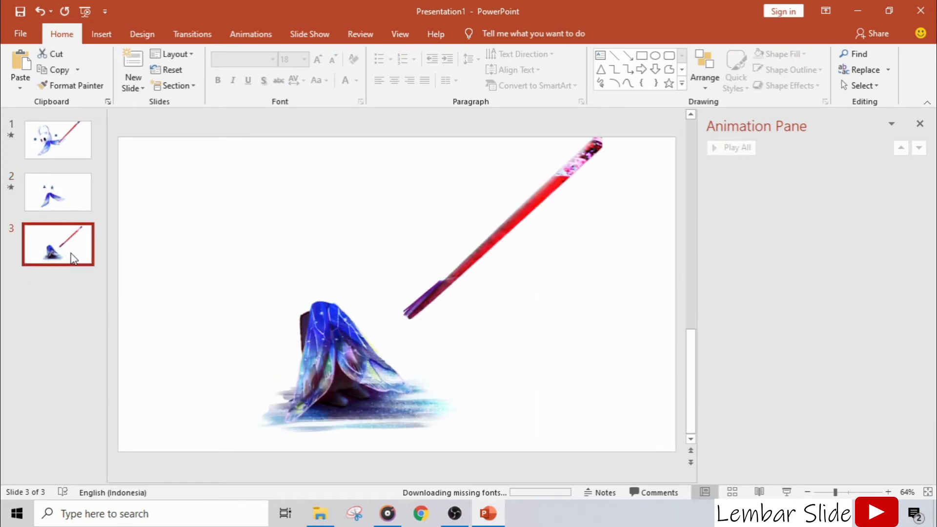
left_click(88, 155)
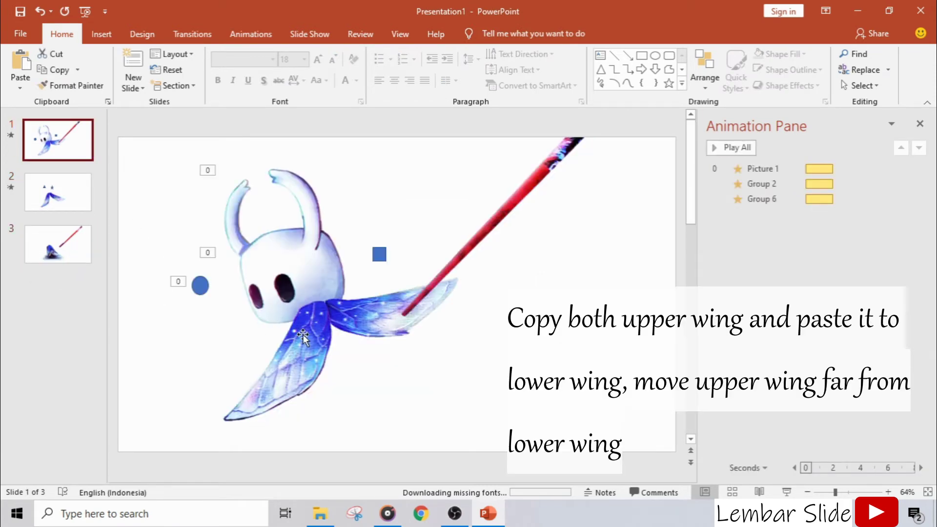
Copy both upper wing groups with pivots from slide 1 to slide 3 and drag them toward the top
left_click(350, 326)
left_click(439, 313, "shift")
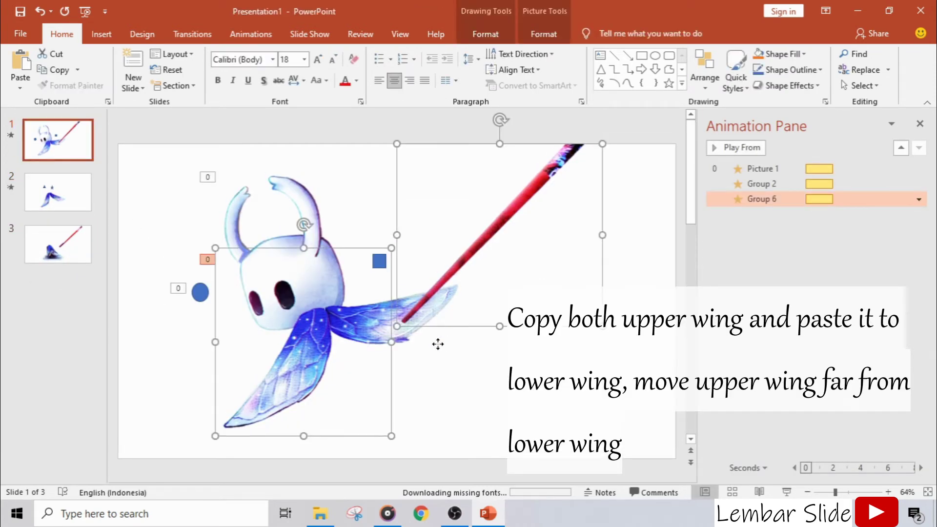
left_click(299, 393)
key("ctrl+c")
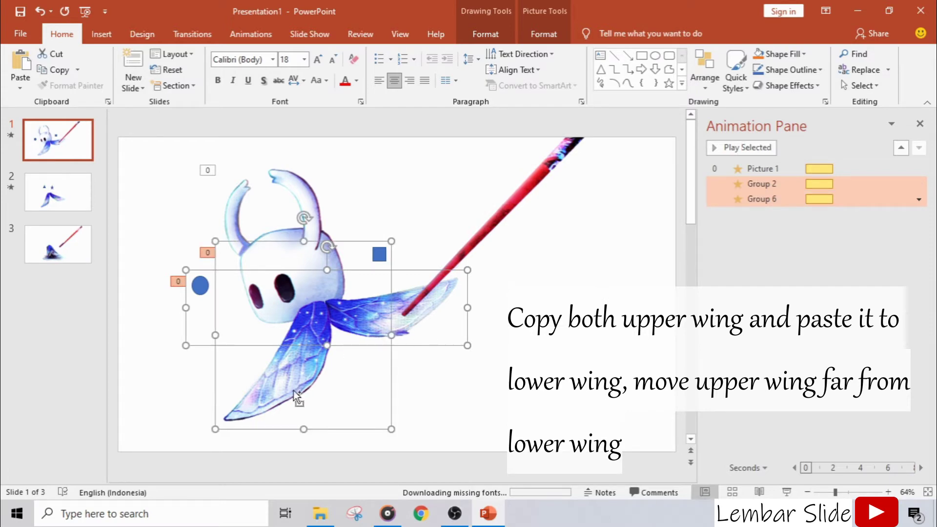
left_click(73, 248)
key("ctrl+v")
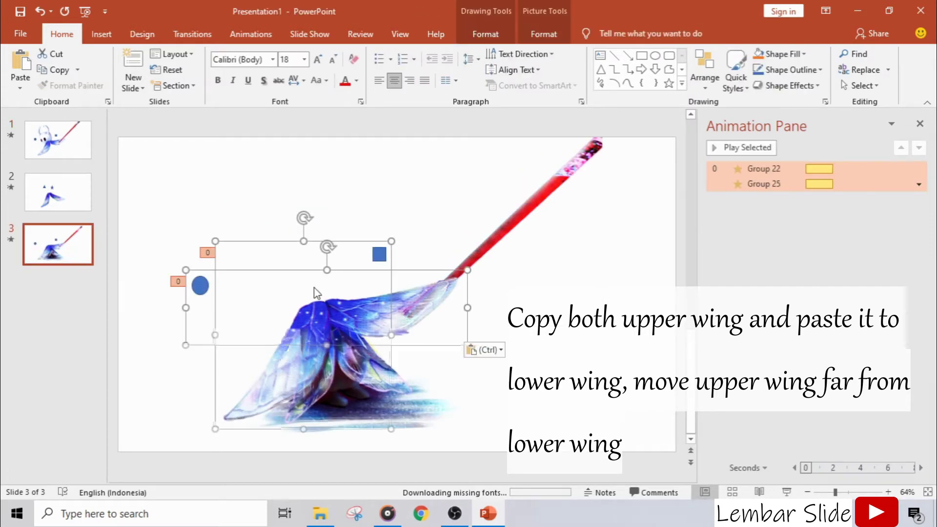
left_click_drag(365, 287, 333, 186)
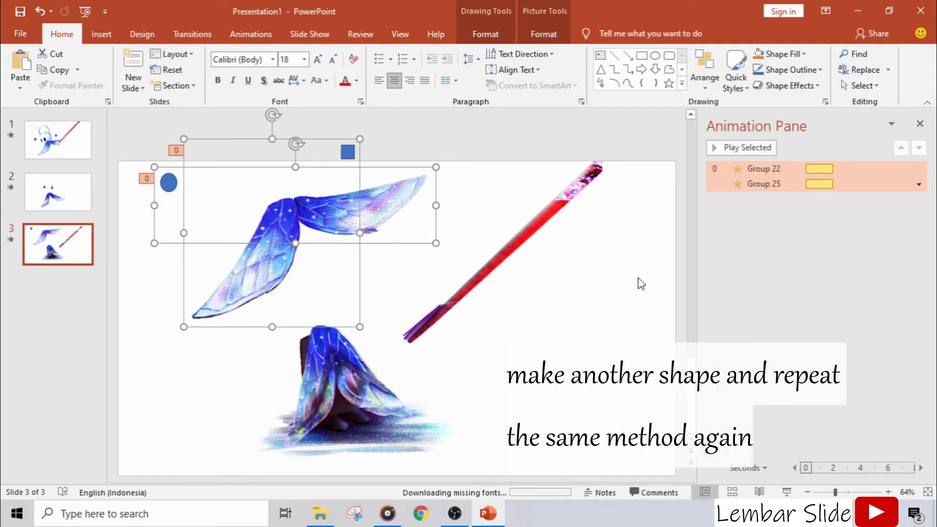
left_click(640, 282)
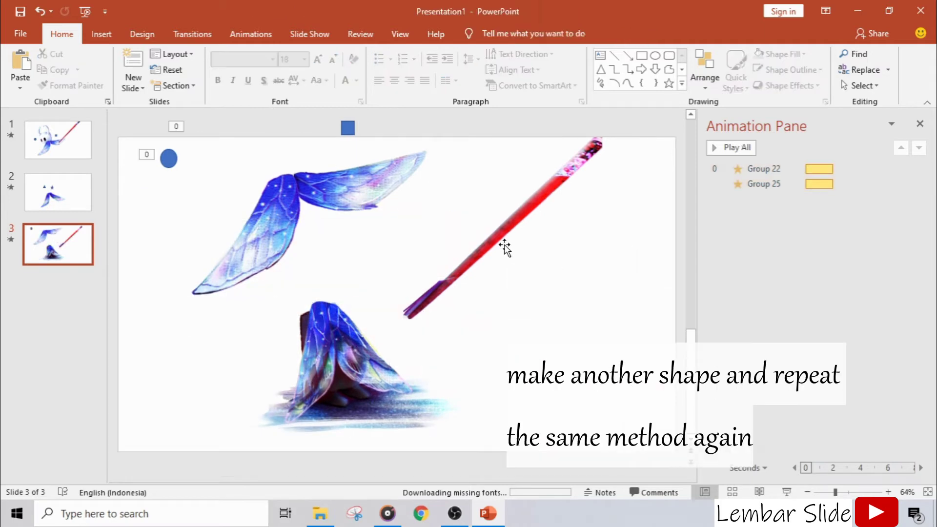
Draw a small blue freeform blob beside the lower wing and group it with that wing picture
left_click(364, 326)
left_click(101, 33)
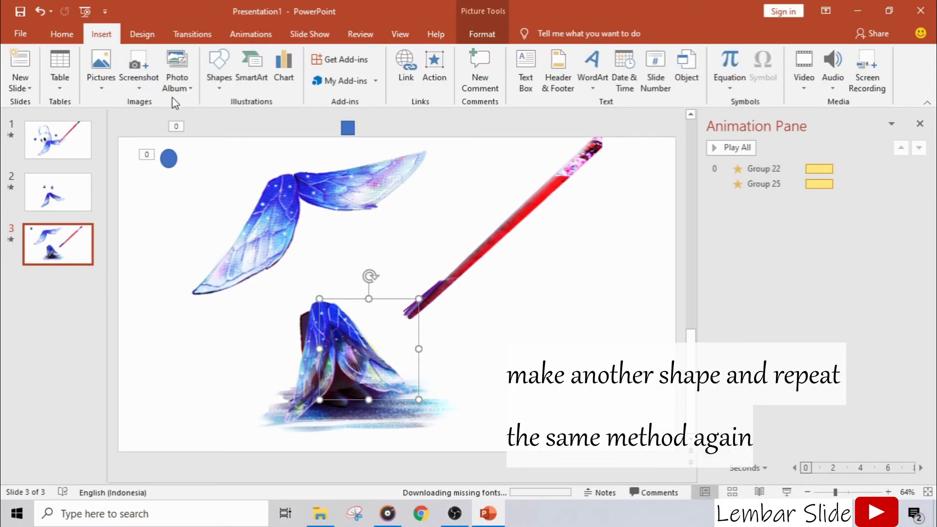
left_click(218, 81)
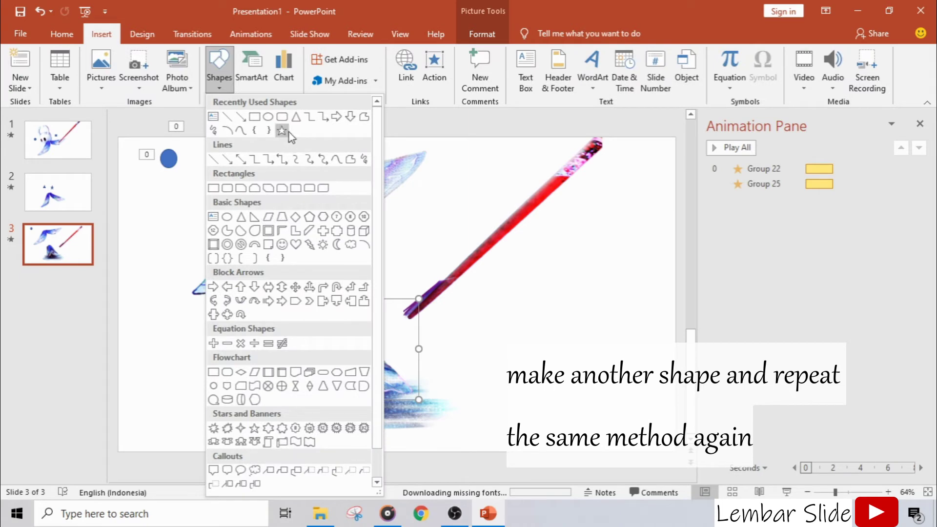
left_click(353, 118)
left_click(276, 280)
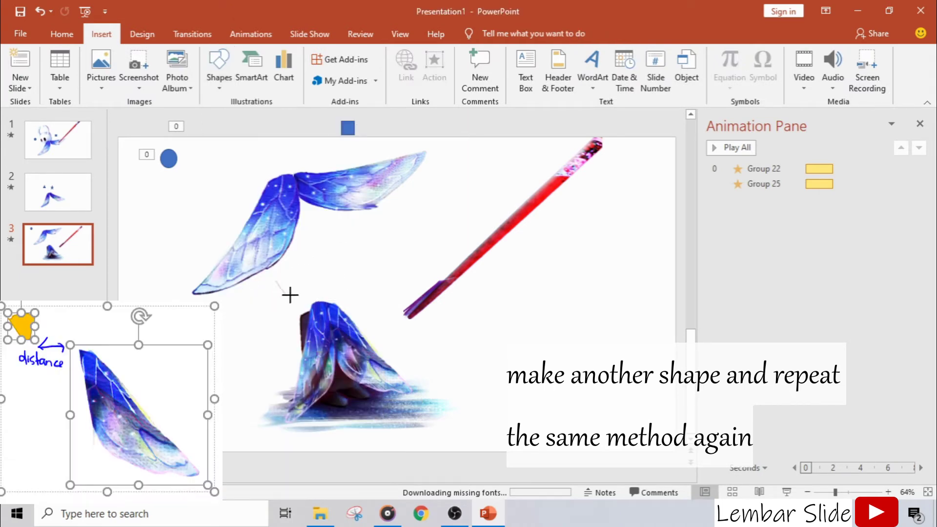
left_click(276, 281)
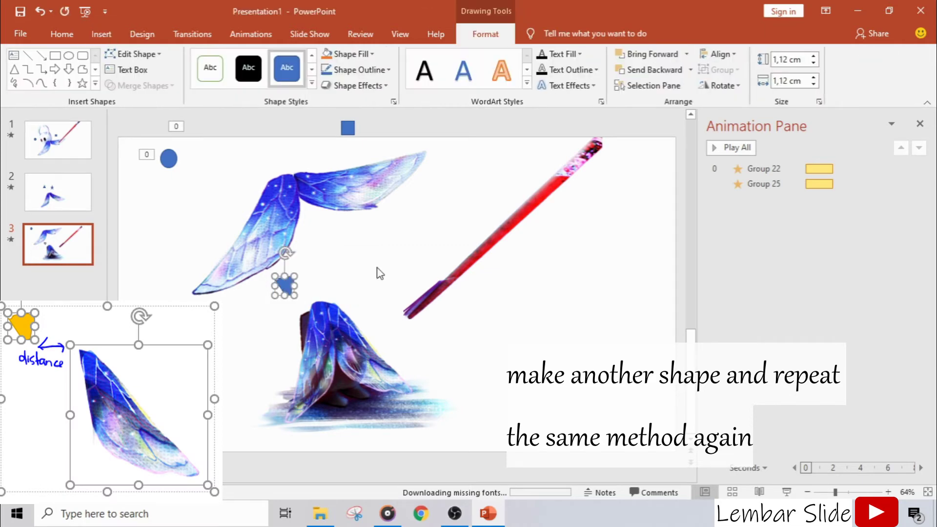
left_click(361, 342, "shift")
right_click(361, 342)
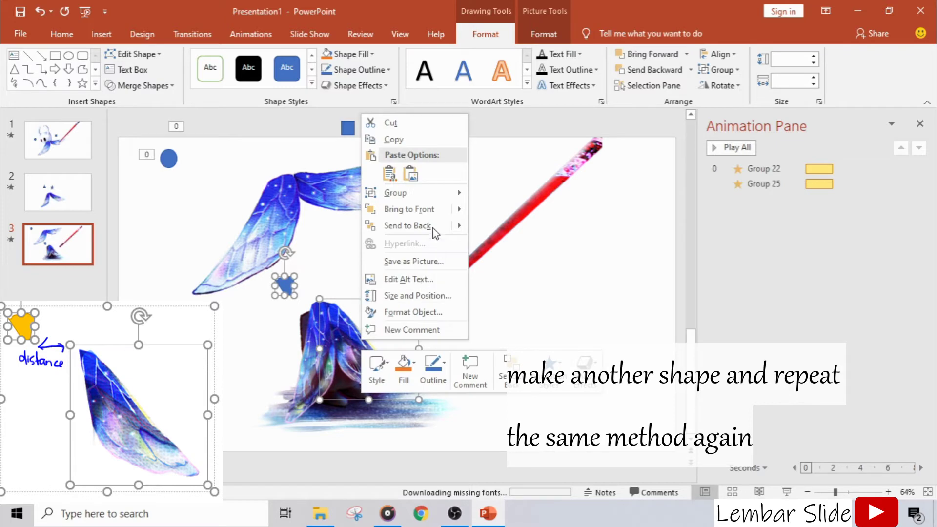
left_click(488, 195)
left_click(557, 328)
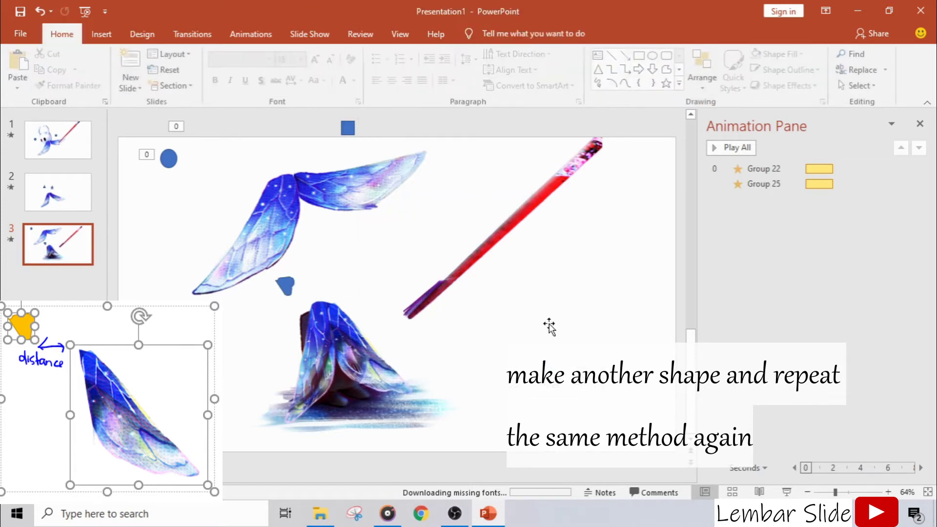
Draw a small ring shape above the lower wing and group it with the wing
left_click(312, 383)
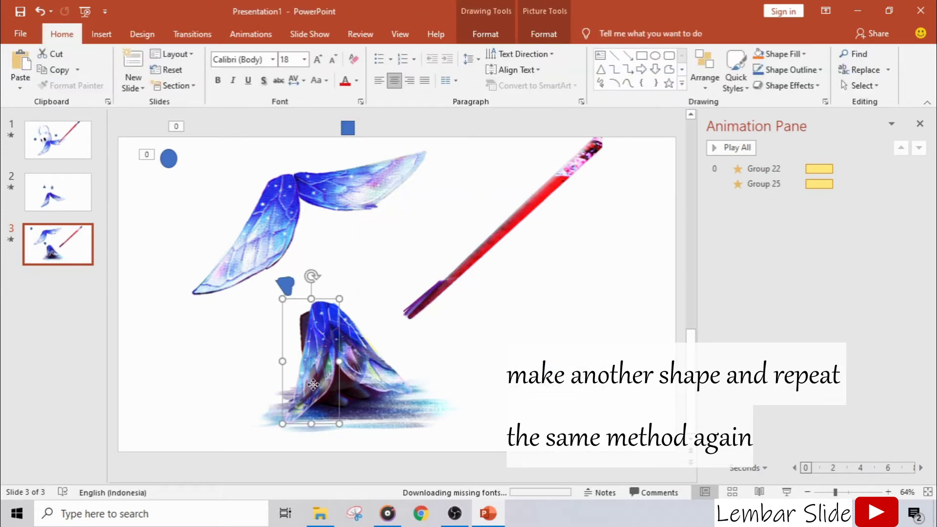
left_click(101, 33)
left_click(220, 87)
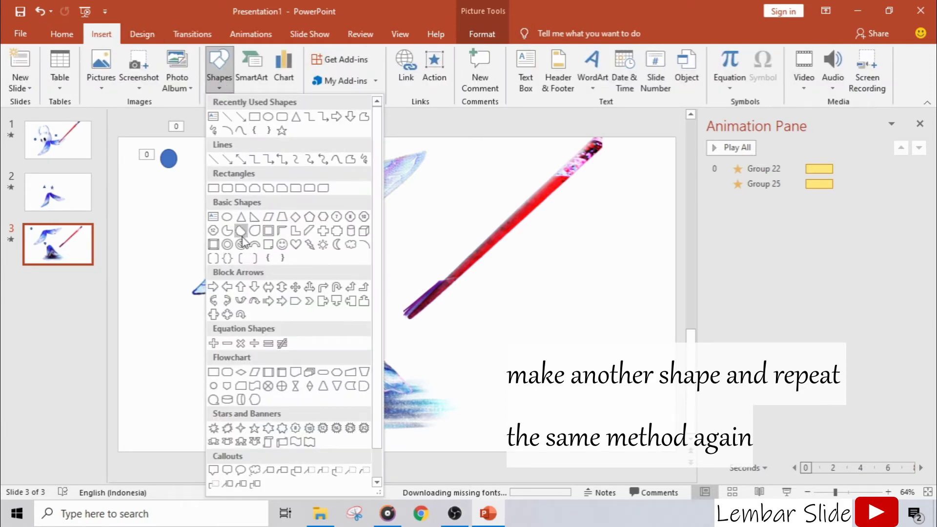
left_click(228, 244)
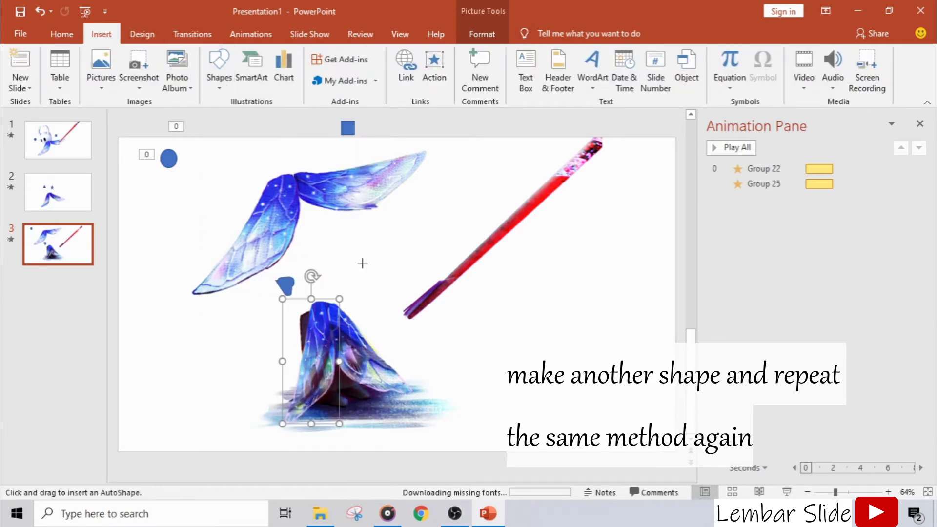
left_click_drag(324, 263, 348, 273)
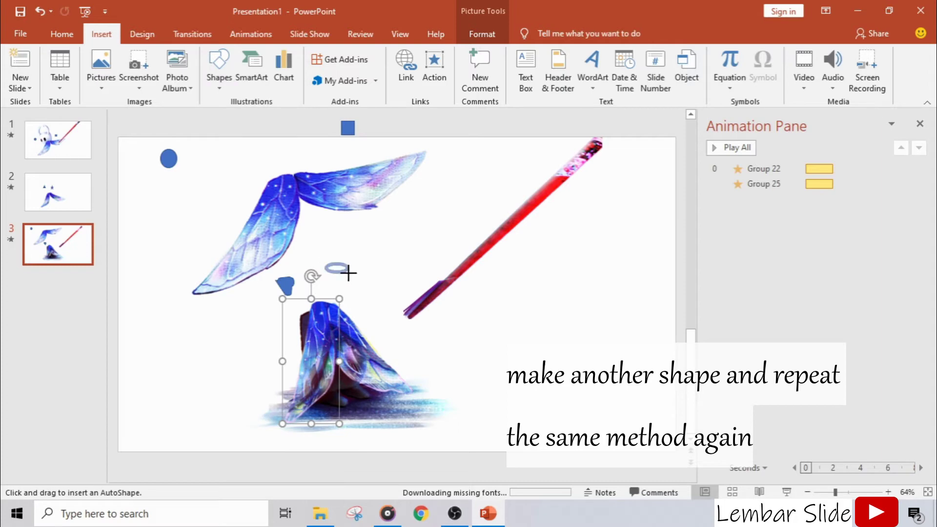
left_click(386, 264)
left_click(333, 270)
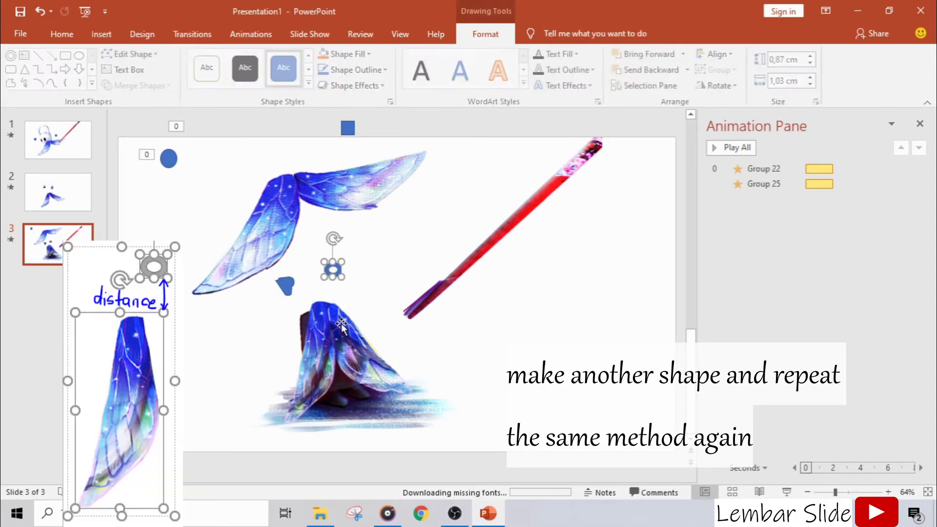
left_click(325, 348, "shift")
right_click(325, 346)
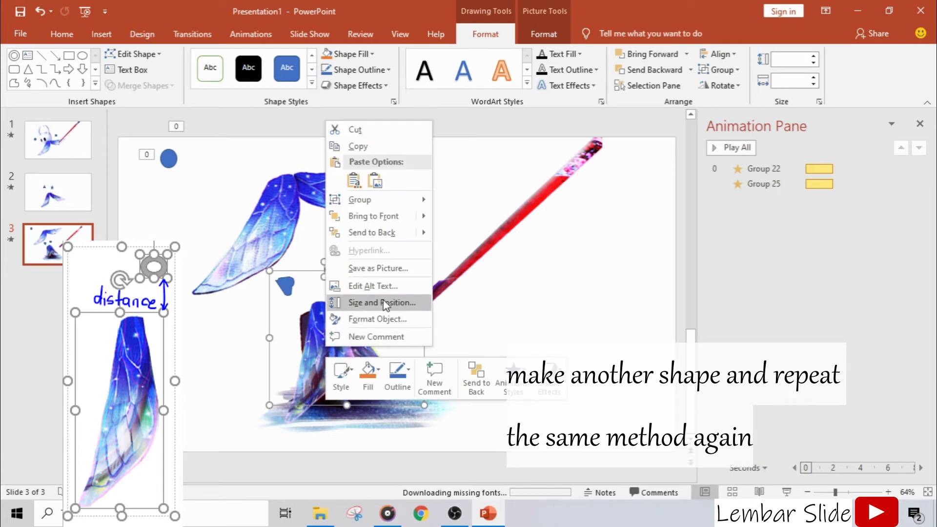
left_click(461, 200)
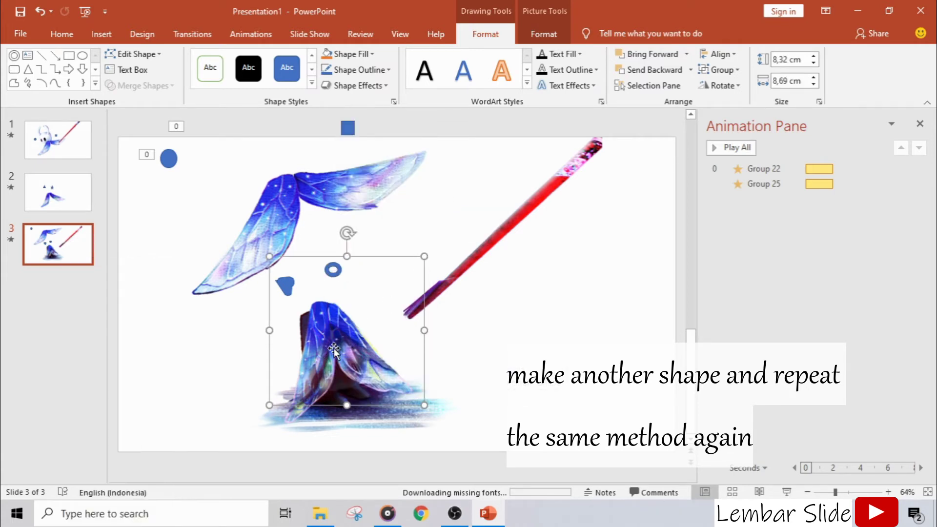
Back on slide 3, undo a stray move and group the ring with the other lower wing
scroll(327, 353, "up", 1)
left_click(68, 248)
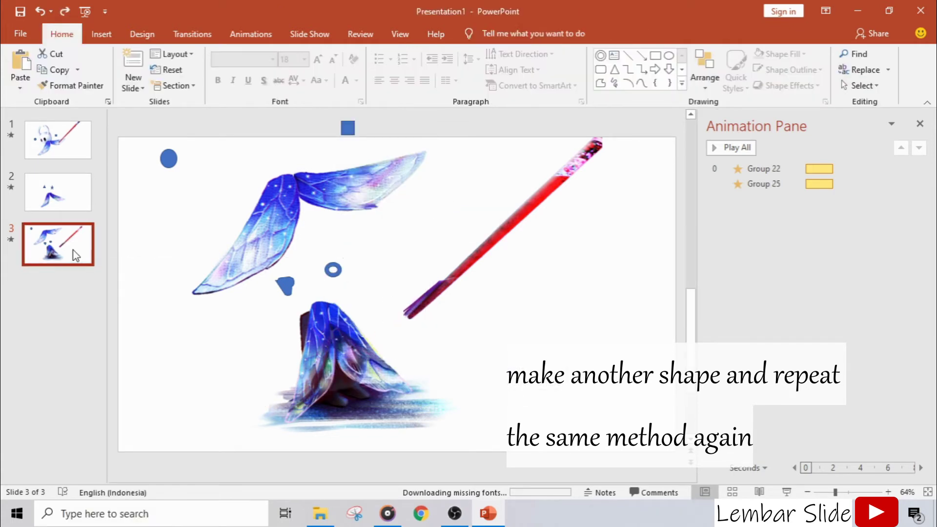
left_click_drag(322, 348, 464, 308)
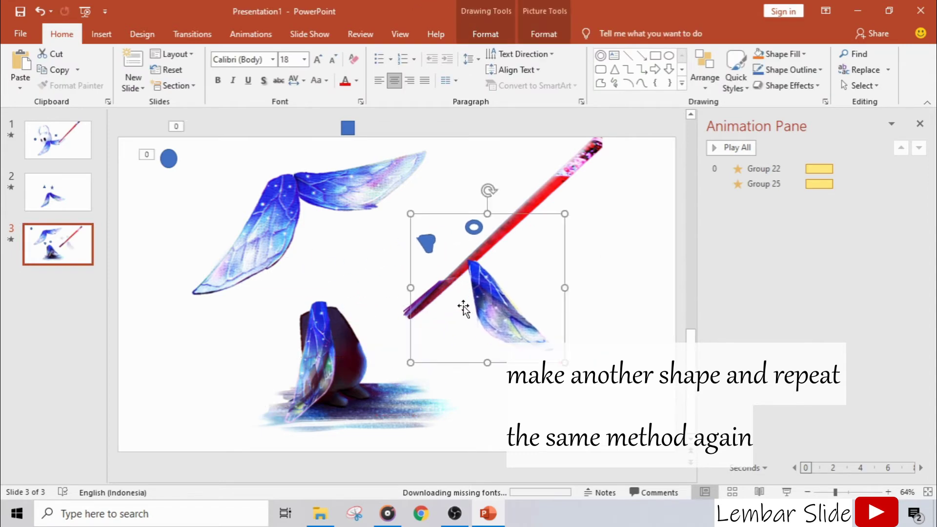
key("ctrl+z")
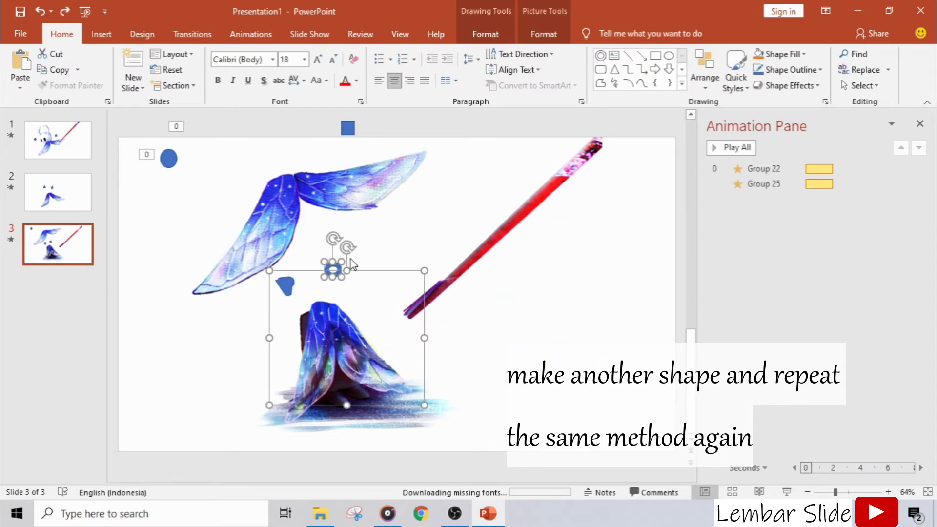
left_click(333, 271)
left_click(332, 271)
left_click(301, 392, "shift")
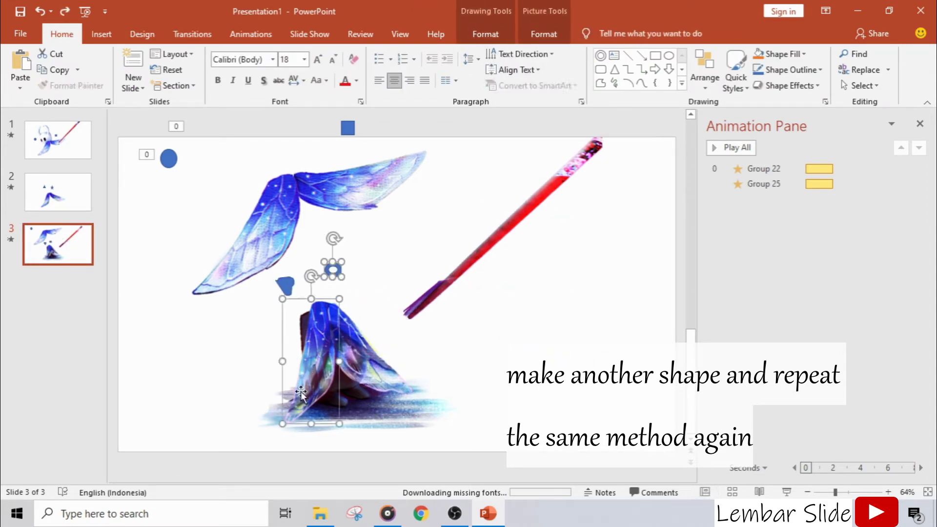
right_click(301, 392)
left_click(427, 247)
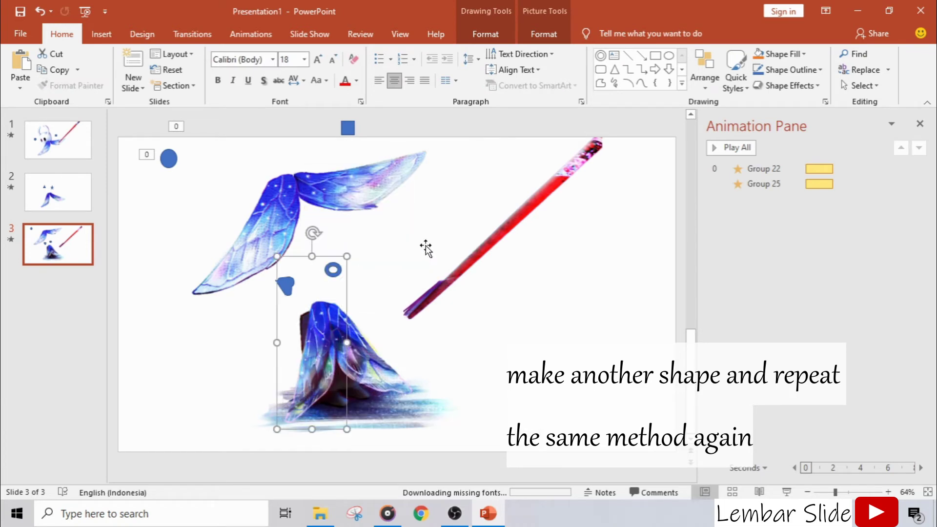
Try shifting the two lower wing groups apart left and right, then undo the moves
left_click_drag(300, 354, 188, 360)
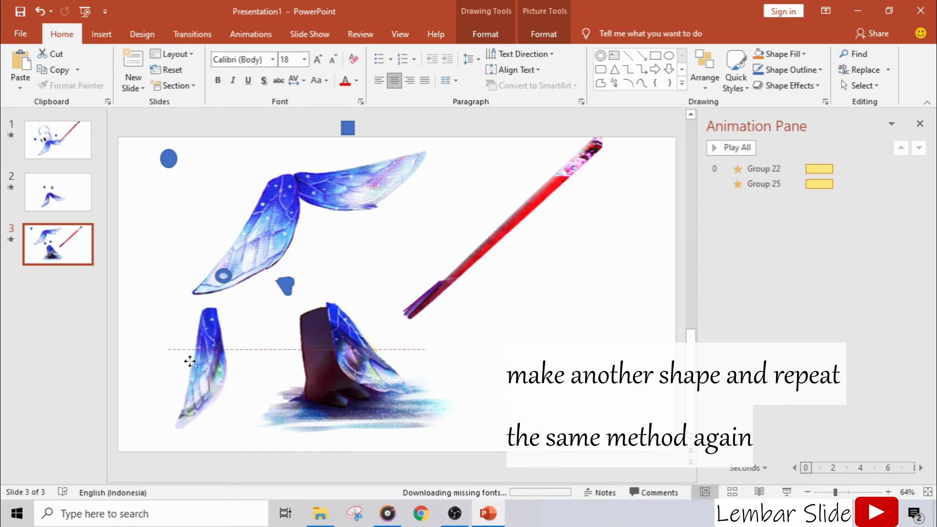
left_click_drag(362, 353, 462, 350)
left_click(613, 305)
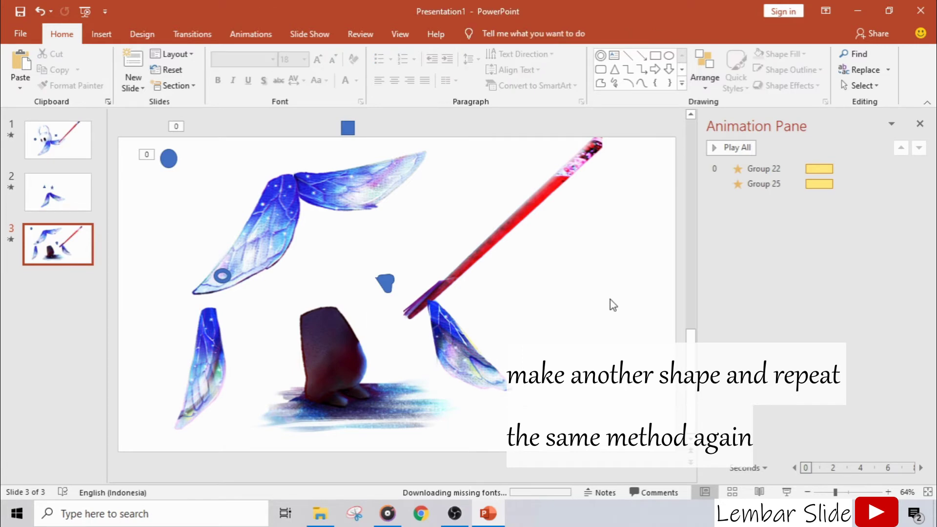
key("ctrl+z")
key("ctrl+z")
left_click(454, 224)
left_click(336, 215)
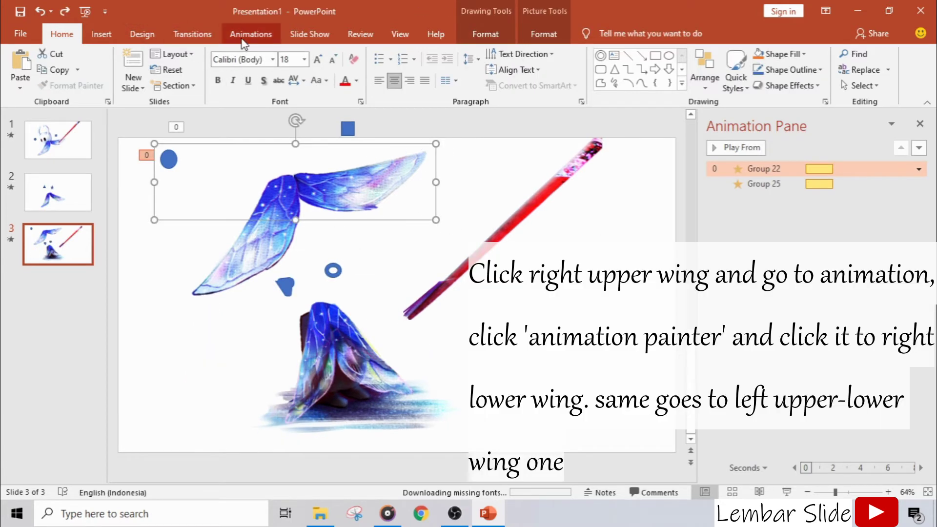
Copy the upper wing's Spin animation onto each lower wing group with Animation Painter
left_click(244, 43)
left_click(652, 85)
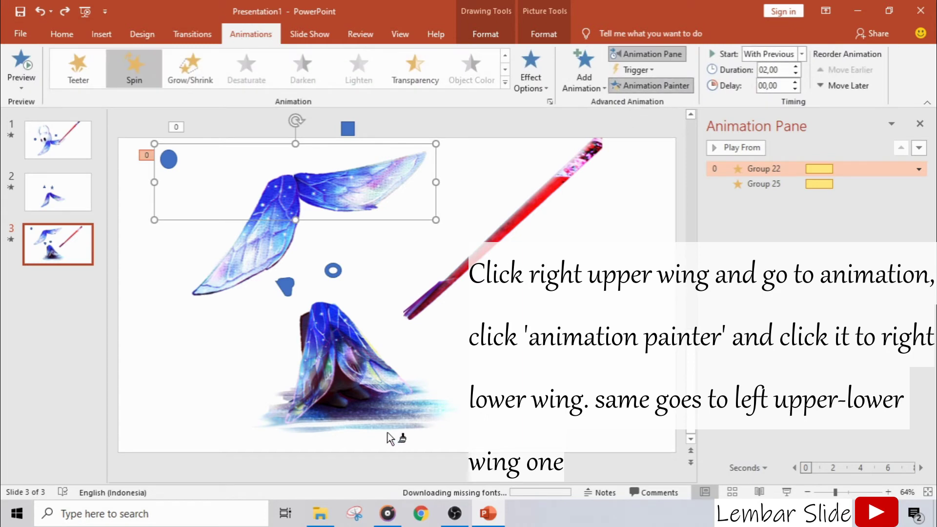
left_click(391, 377)
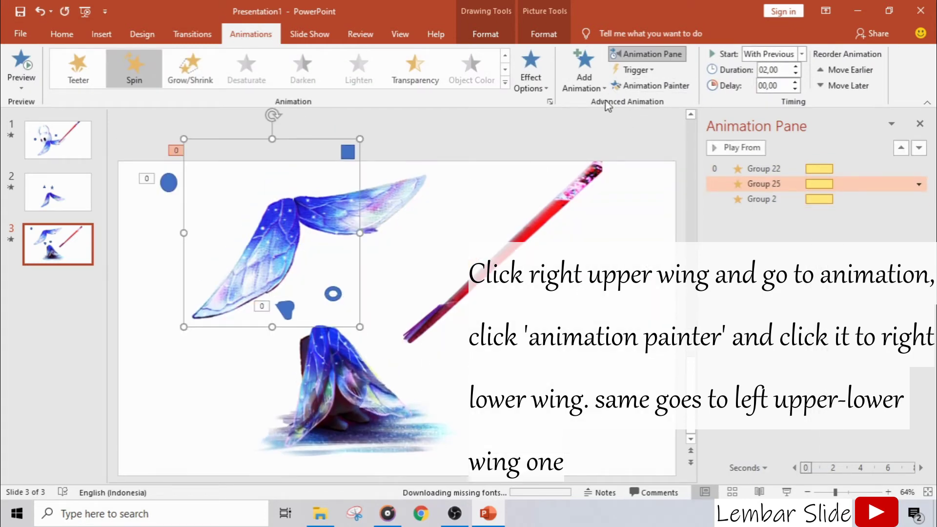
left_click(652, 85)
left_click(310, 404)
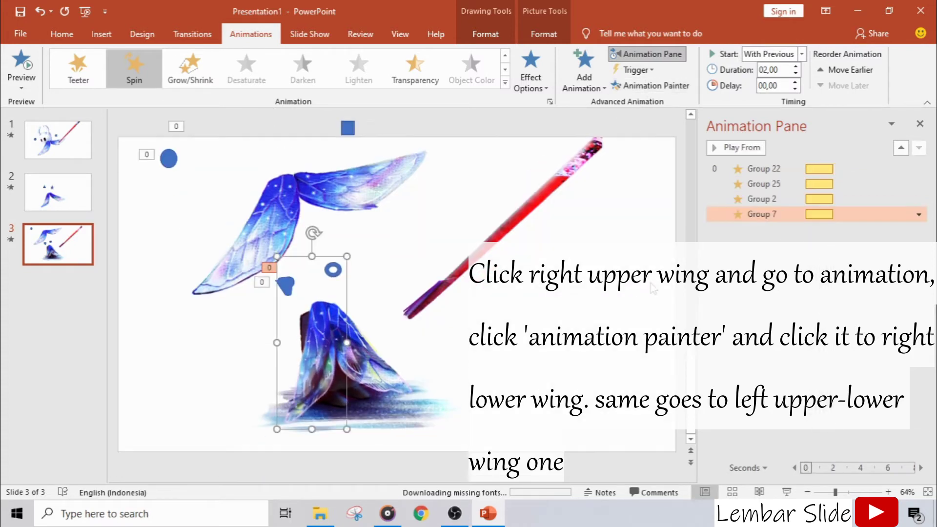
Delete both upper wing groups from slide 3
left_click(313, 188)
left_click(235, 245, "shift")
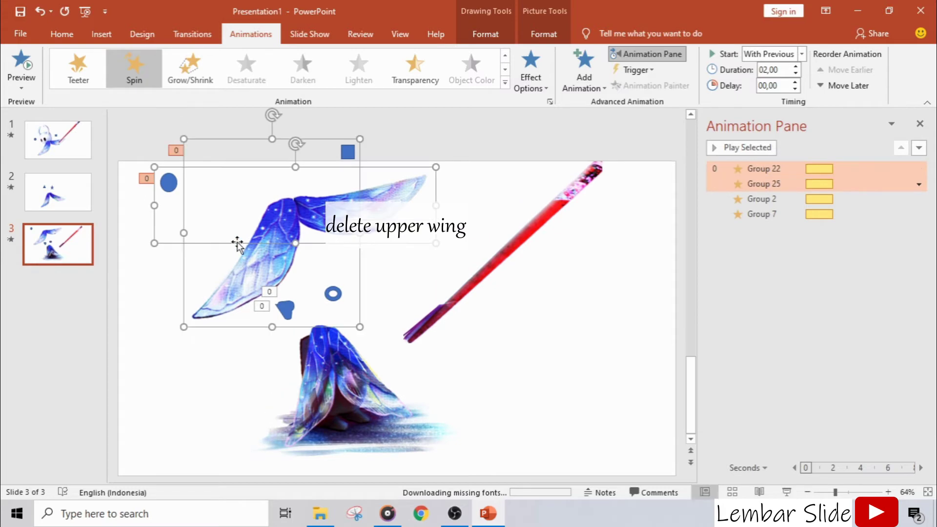
key("Delete")
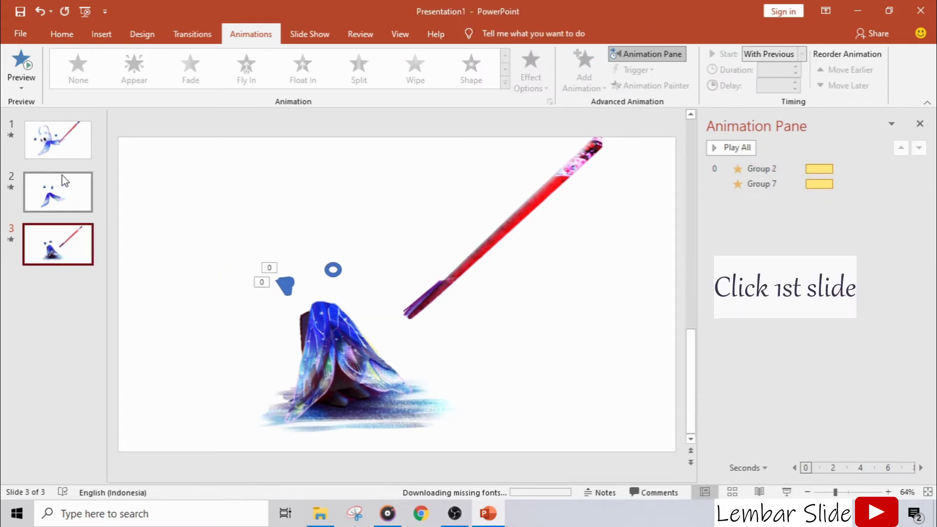
On slide 1, set the blue circle inside the wing group to No fill and No line
left_click(63, 181)
left_click(70, 136)
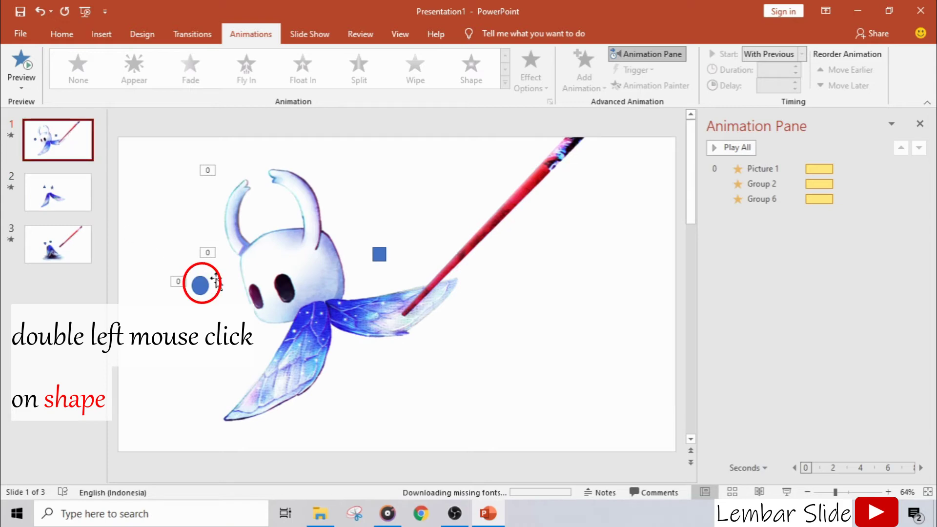
double_click(202, 284)
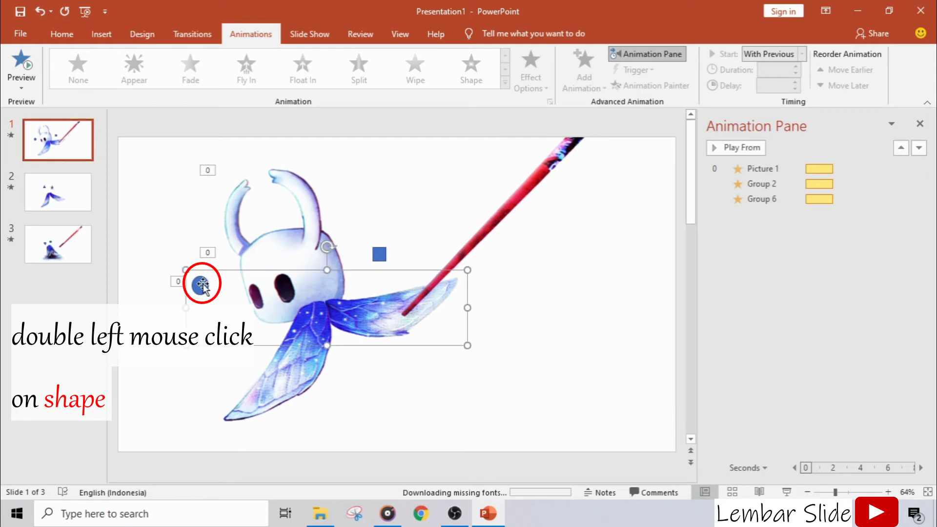
left_click(202, 285)
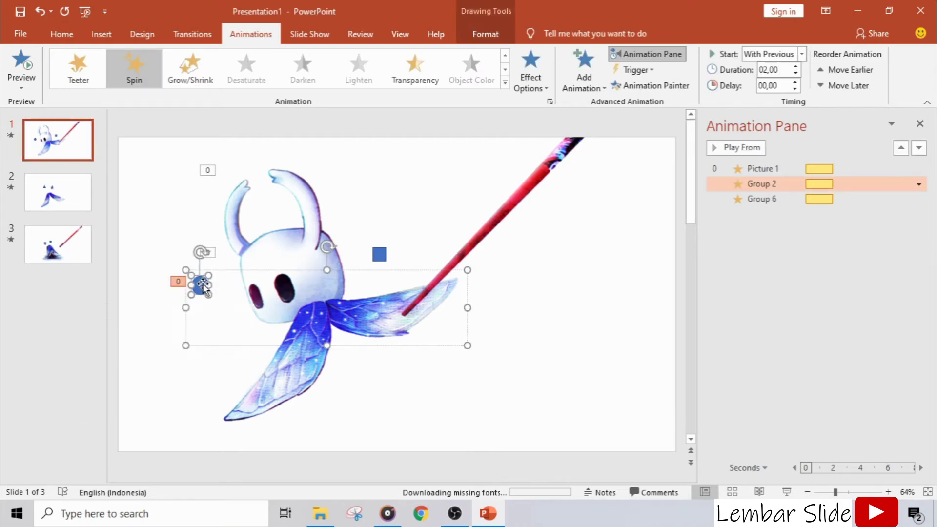
right_click(202, 284)
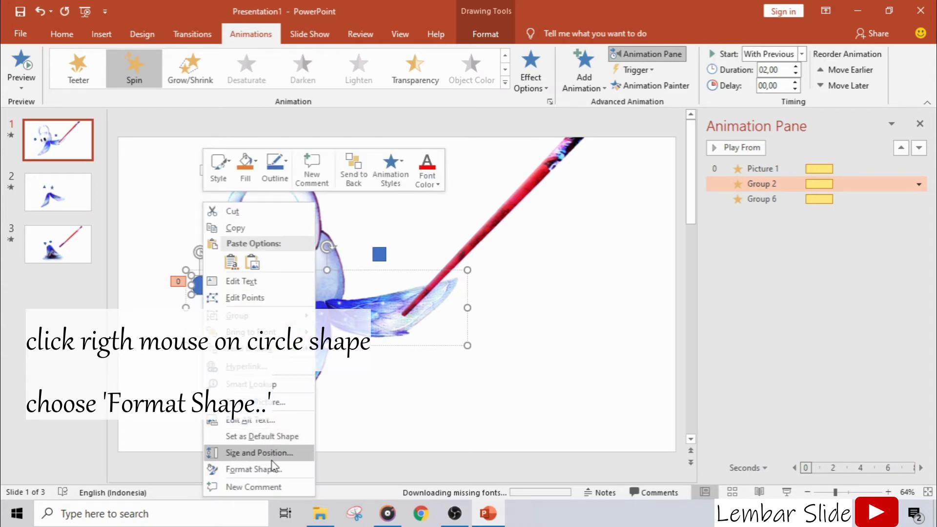
left_click(271, 475)
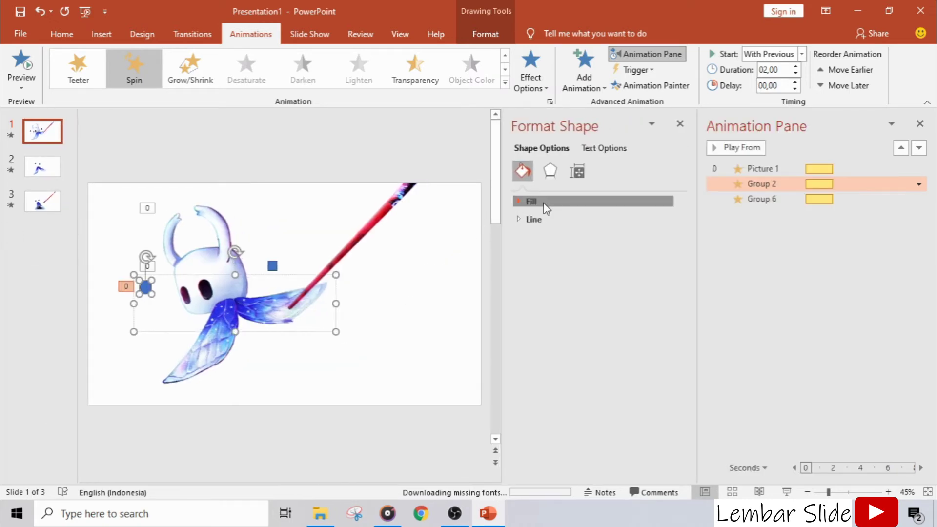
left_click(543, 202)
left_click(541, 223)
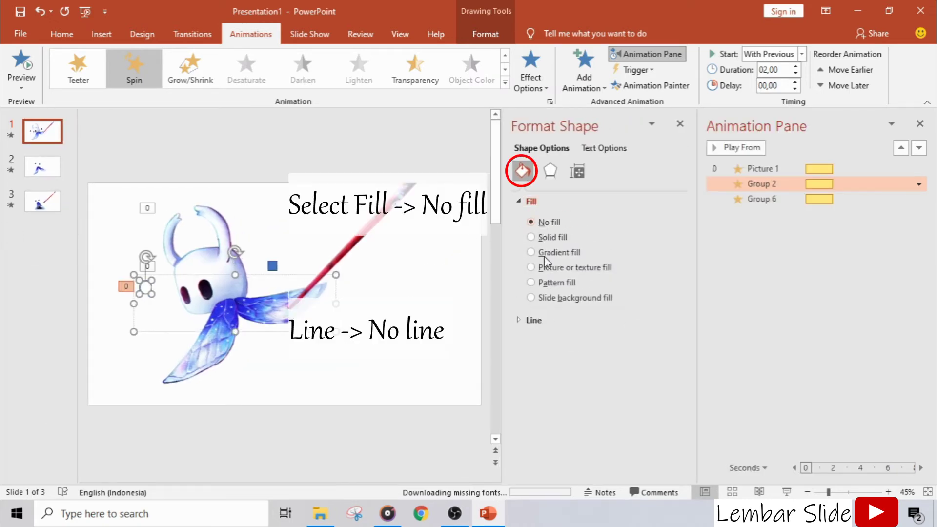
left_click(547, 321)
left_click(543, 341)
Give Group 6's helper shape No fill and No line as well
left_click(273, 275)
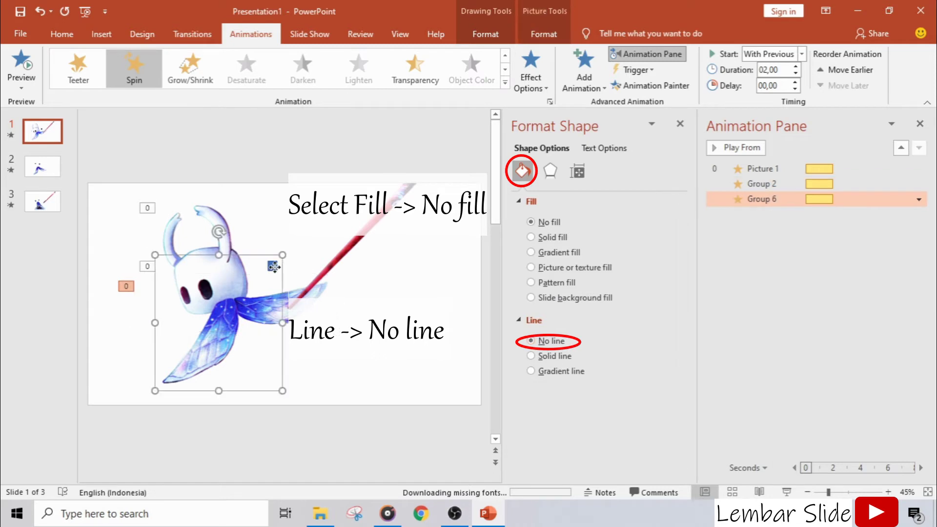
left_click(531, 222)
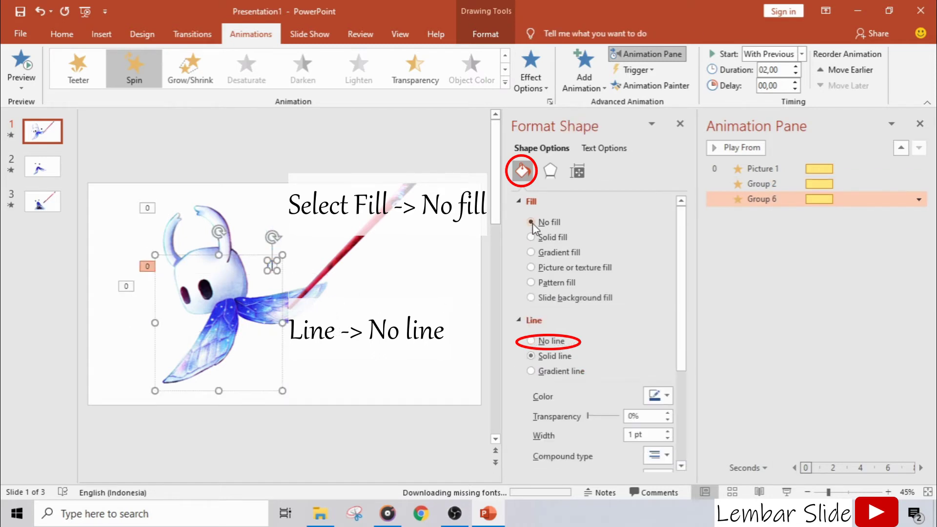
left_click(531, 340)
left_click(44, 169)
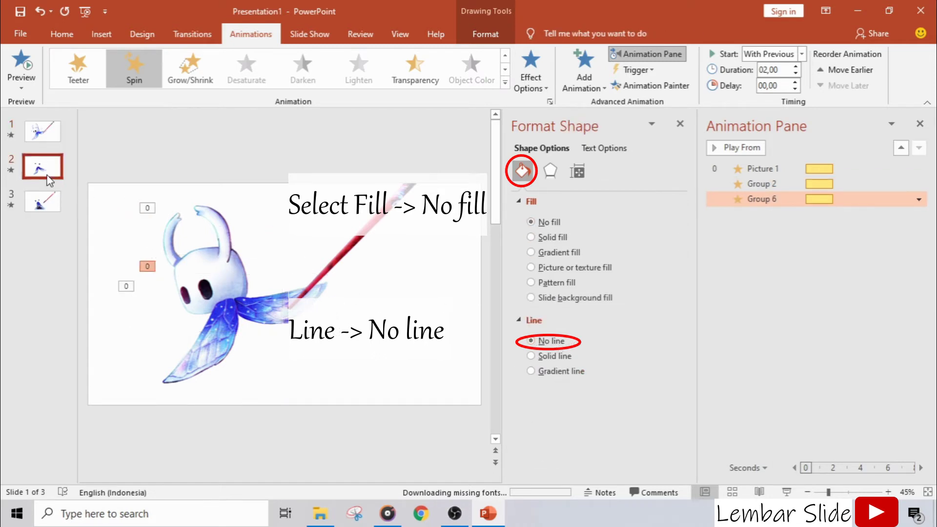
On slide 2, remove the outline from the triangle and the fill and outline from Group 4's star
left_click(193, 260)
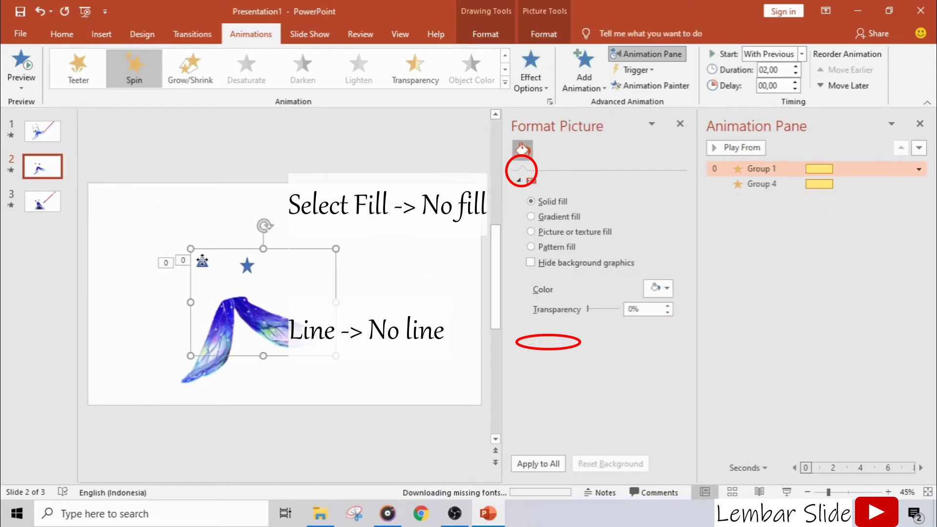
left_click(540, 202)
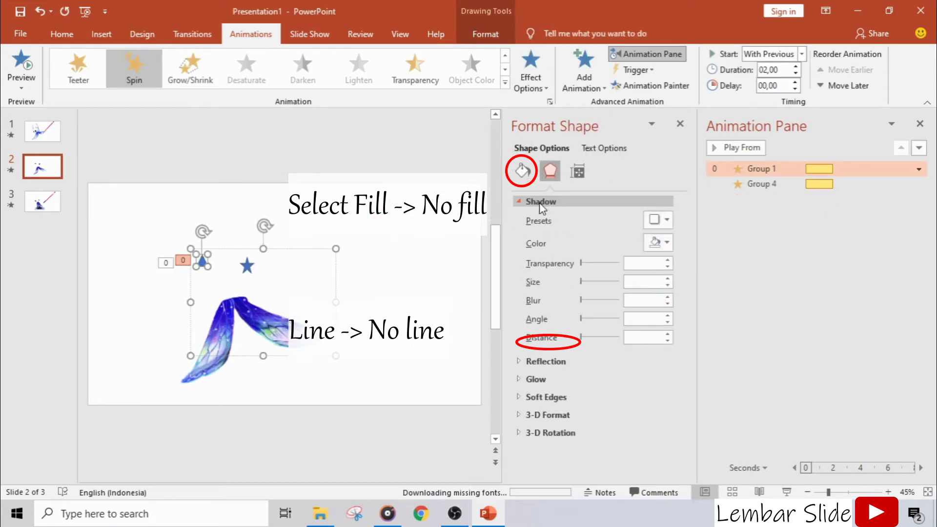
left_click(527, 176)
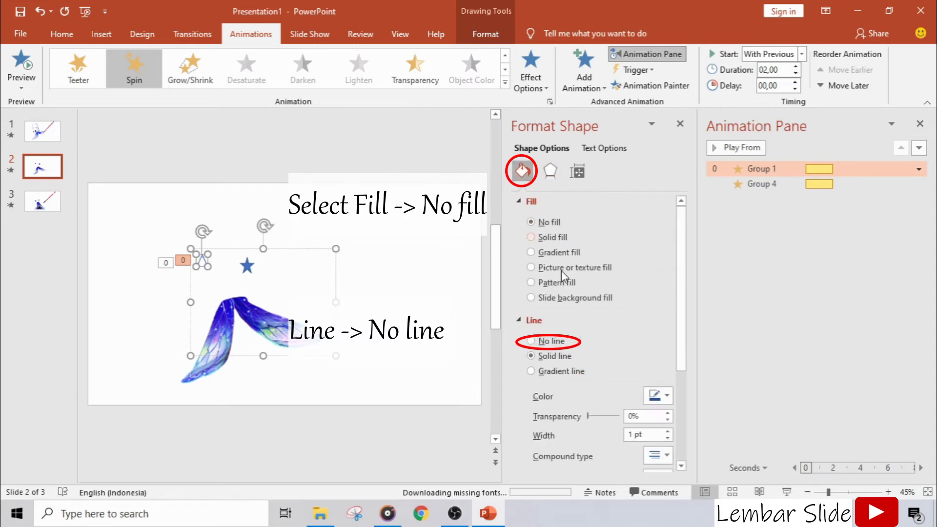
left_click(530, 341)
left_click(254, 271)
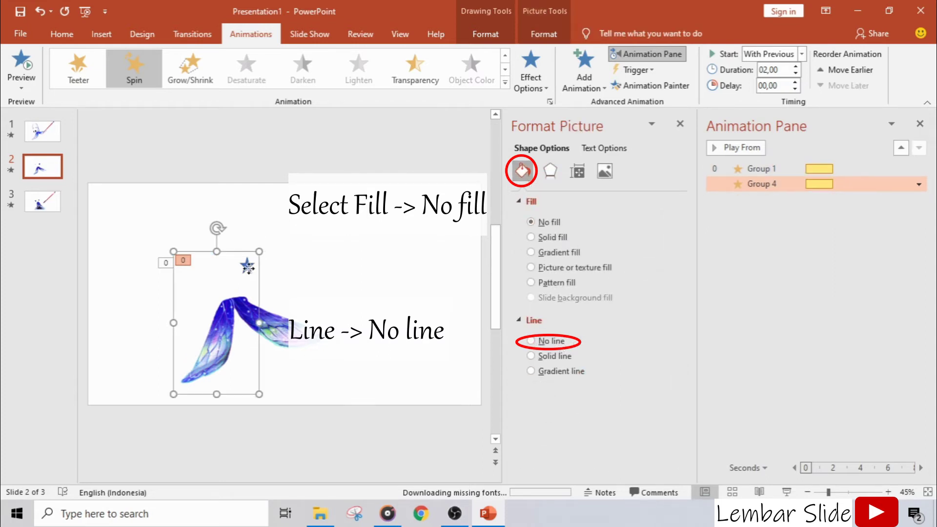
left_click(248, 267)
left_click(531, 222)
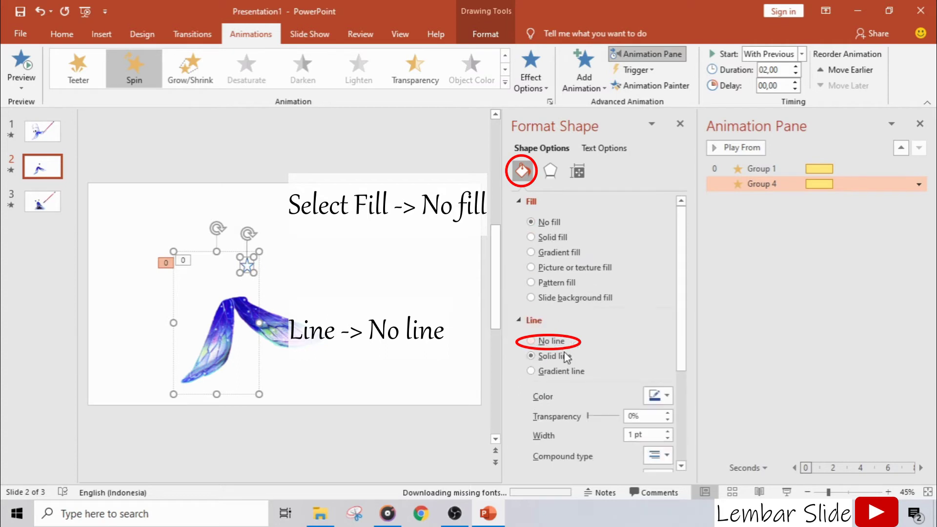
left_click(530, 341)
On slide 3, remove fill and outline from Group 2's and Group 7's helper shapes
left_click(43, 201)
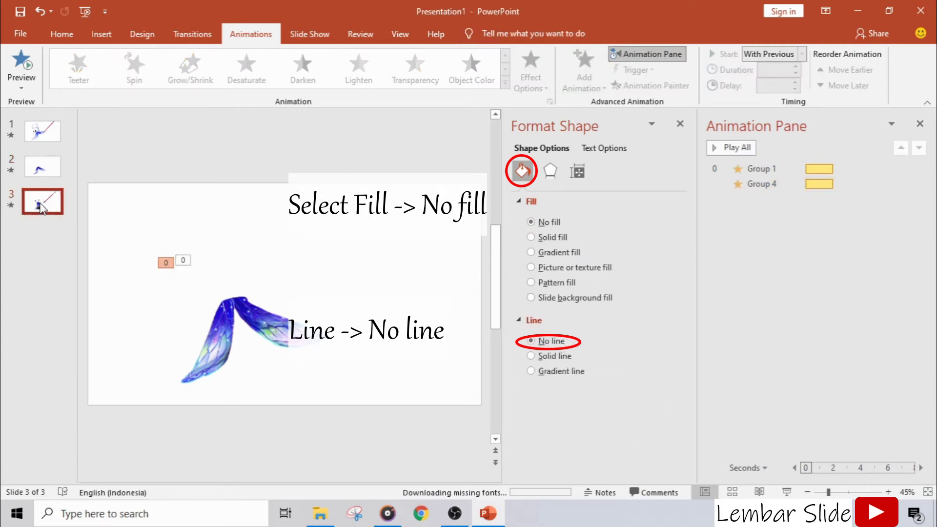
left_click(206, 288)
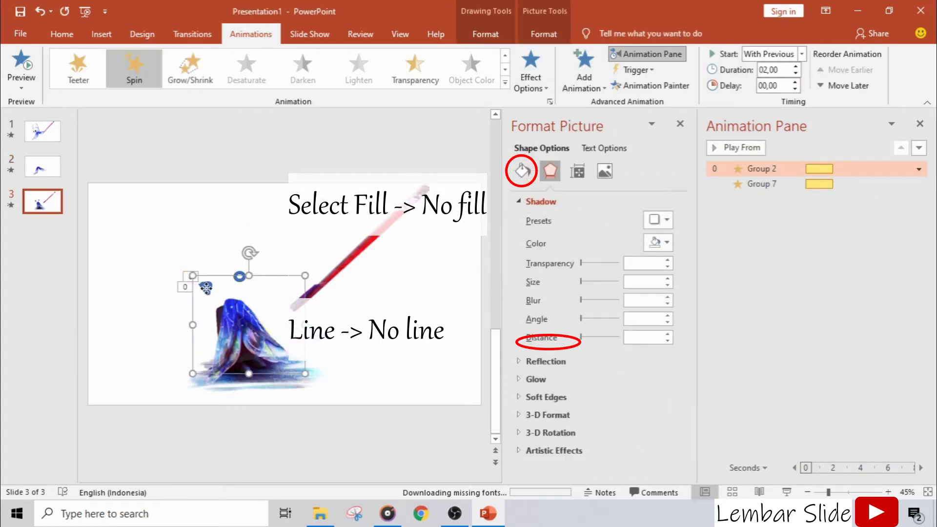
left_click(206, 288)
left_click(523, 173)
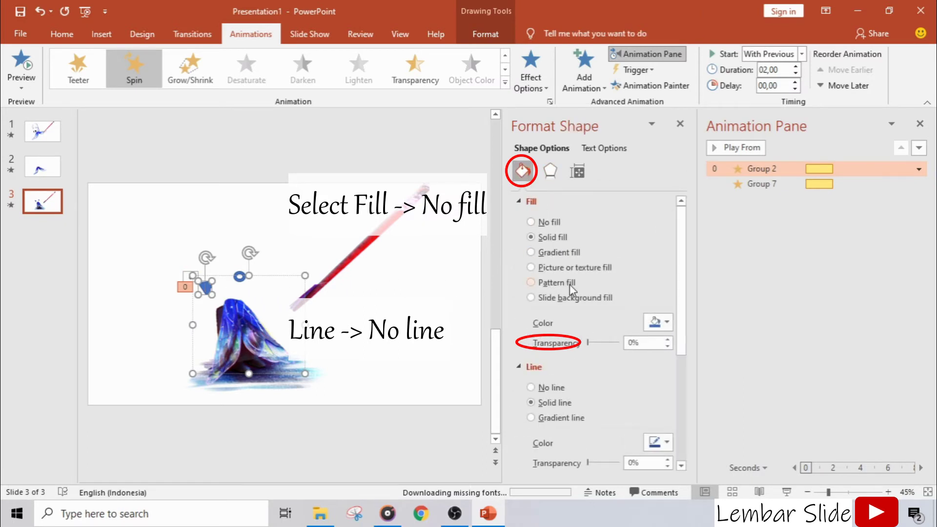
left_click(542, 224)
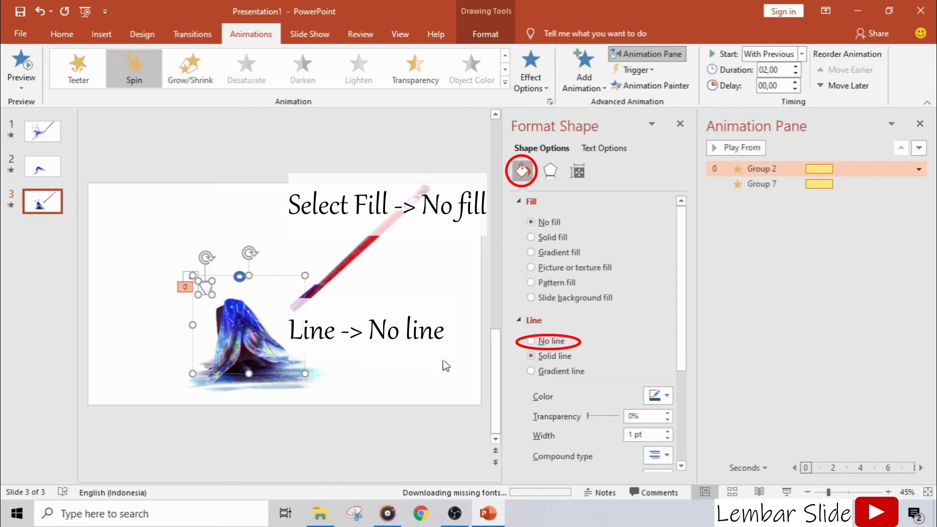
left_click(553, 342)
left_click(239, 277)
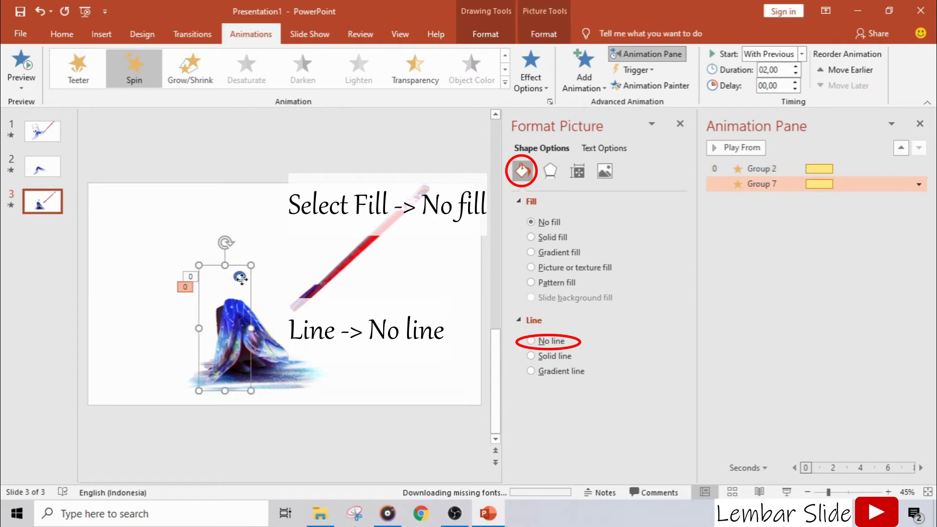
left_click(552, 342)
left_click(368, 153)
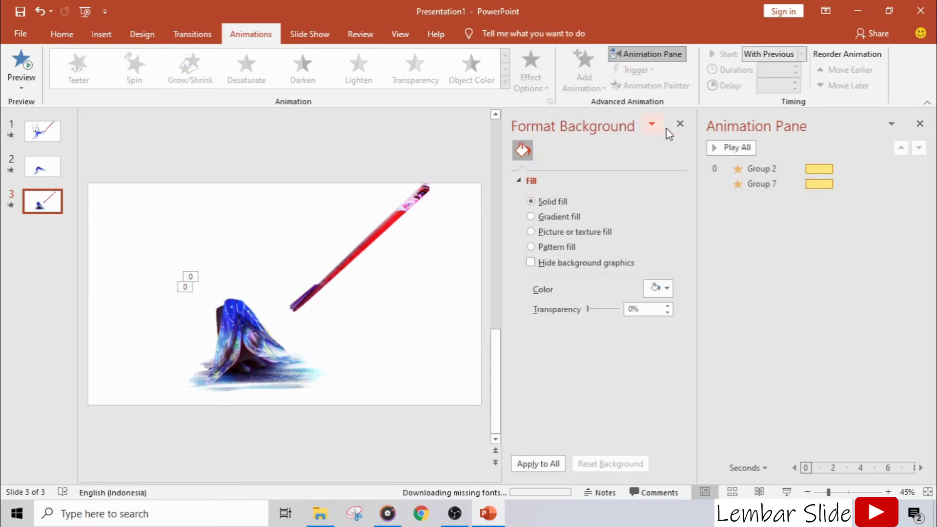
left_click(680, 123)
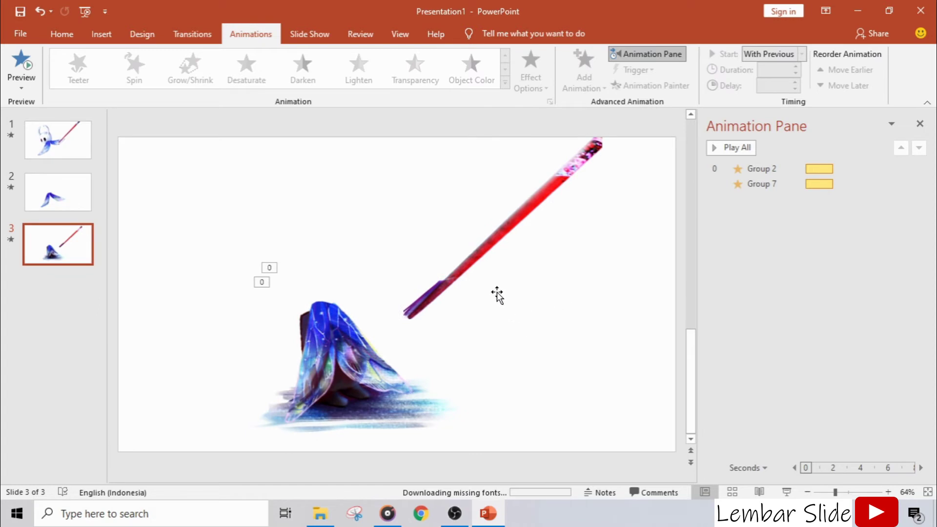
Cut both wing groups from slide 2 and paste them onto slide 3
left_click(70, 196)
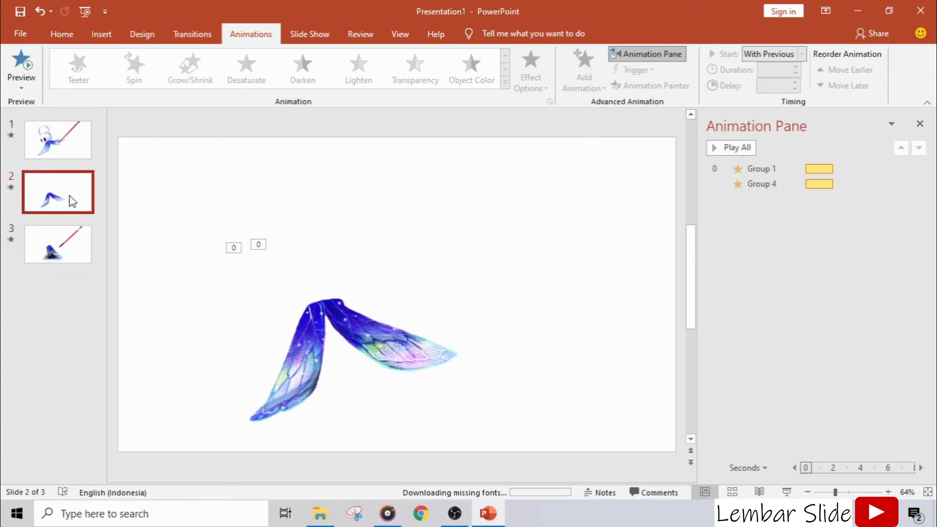
left_click_drag(170, 235, 590, 488)
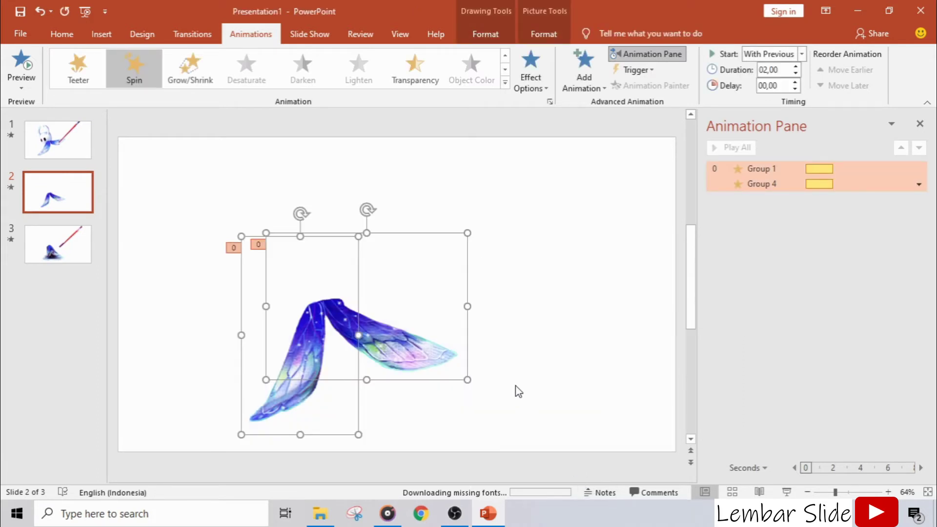
key("ctrl+x")
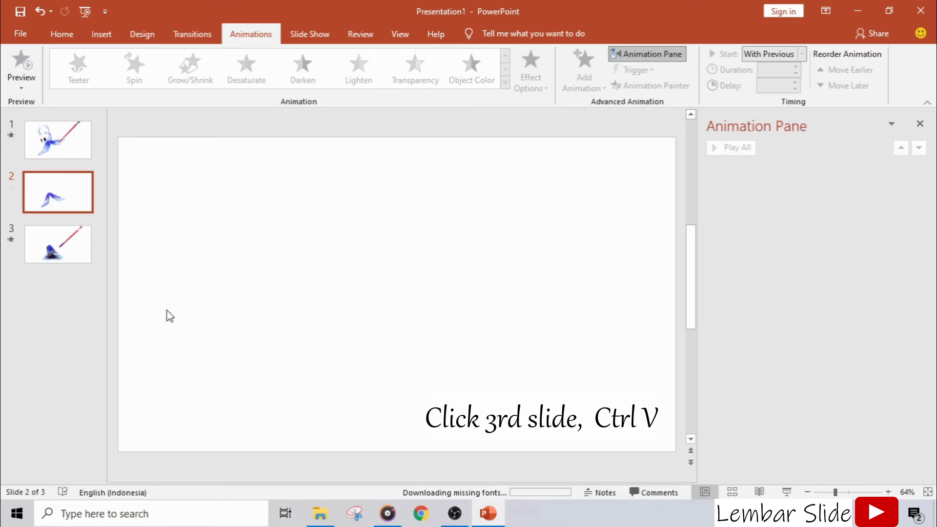
left_click(44, 246)
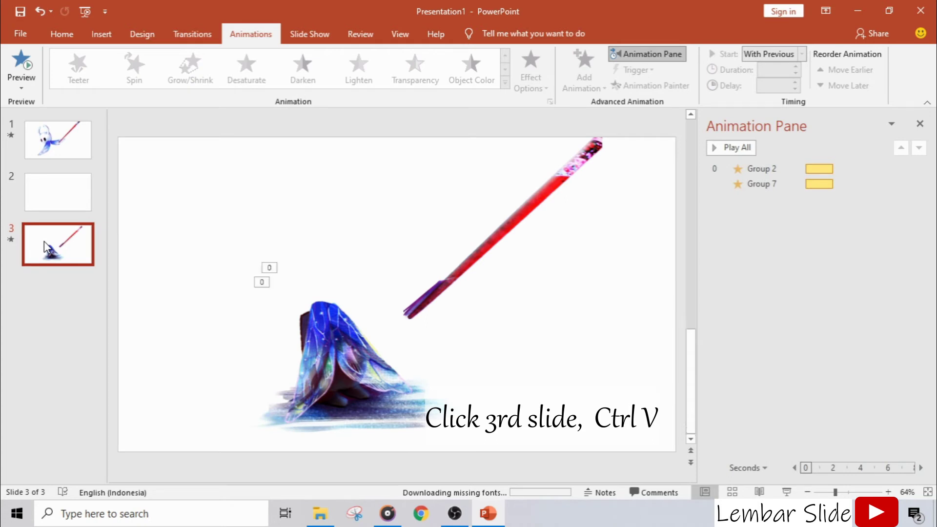
key("ctrl+v")
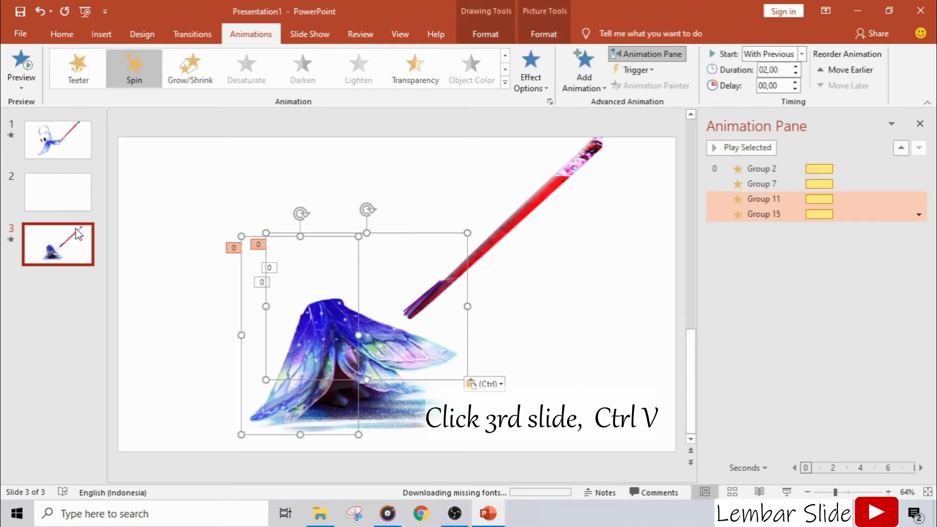
Move all of slide 1's artwork onto the remaining slide, delete the two blank slides, and preview
left_click(93, 155)
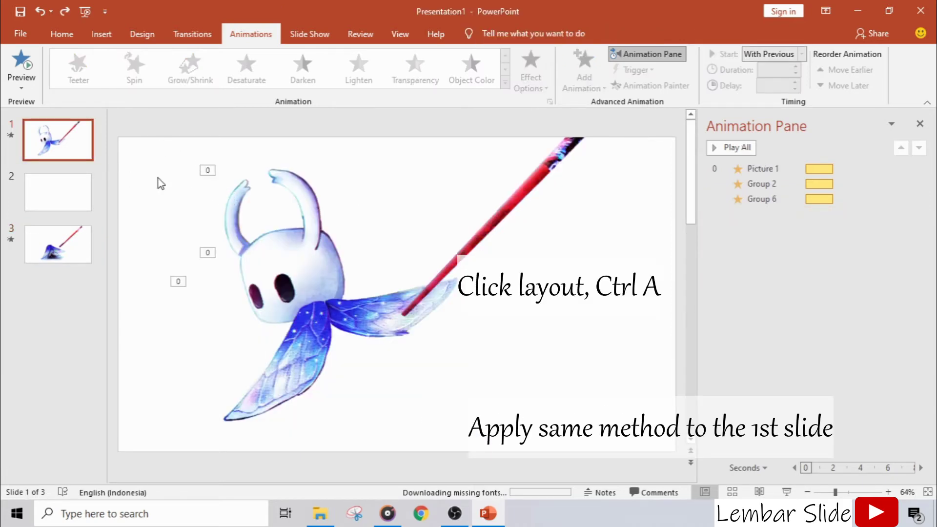
left_click(161, 184)
key("ctrl+a")
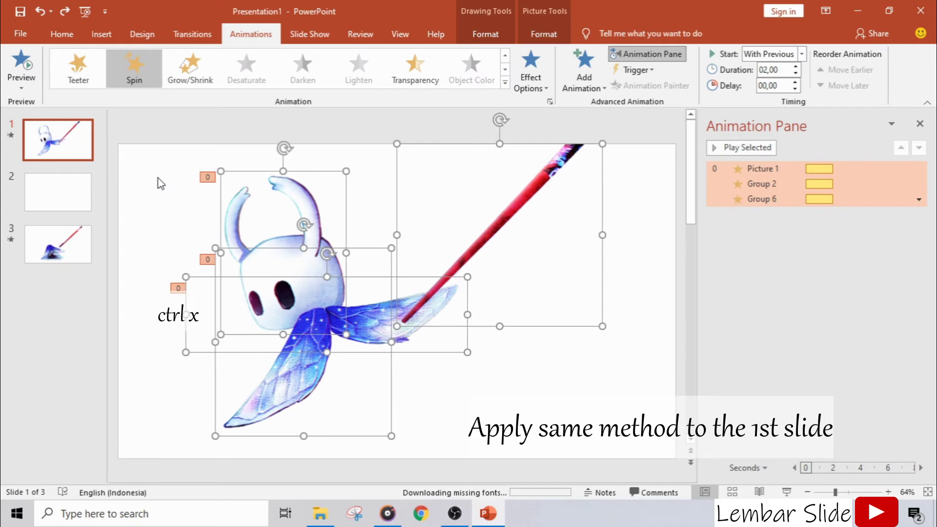
key("ctrl+x")
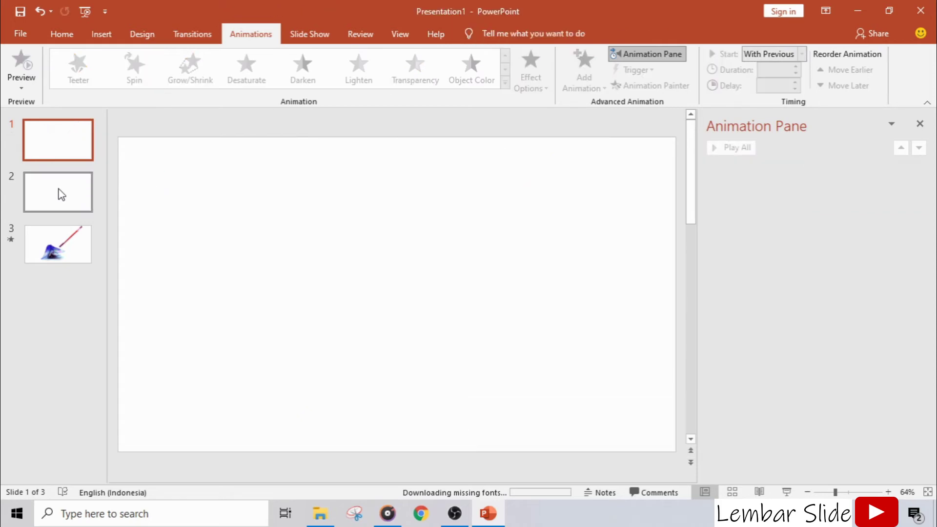
left_click(68, 167)
left_click(71, 156)
key("Delete")
key("Delete")
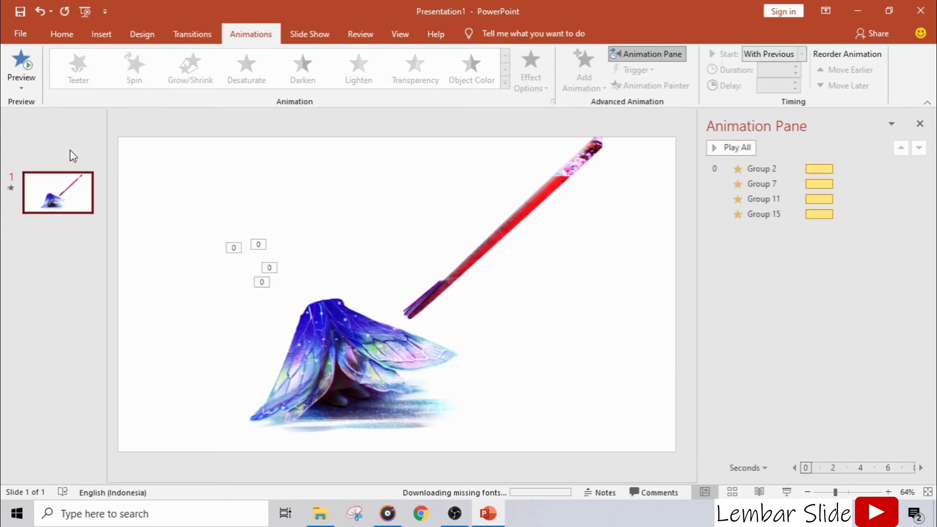
key("ctrl+v")
left_click(174, 122)
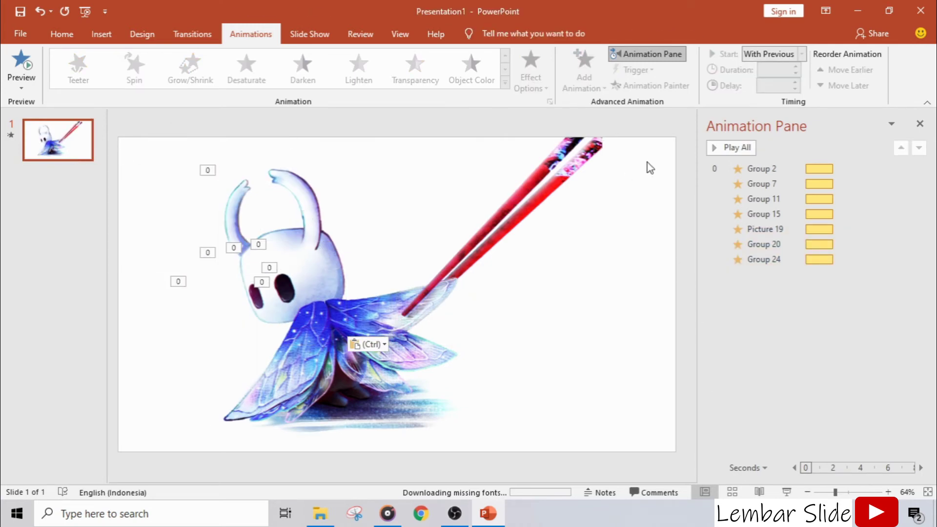
left_click(718, 148)
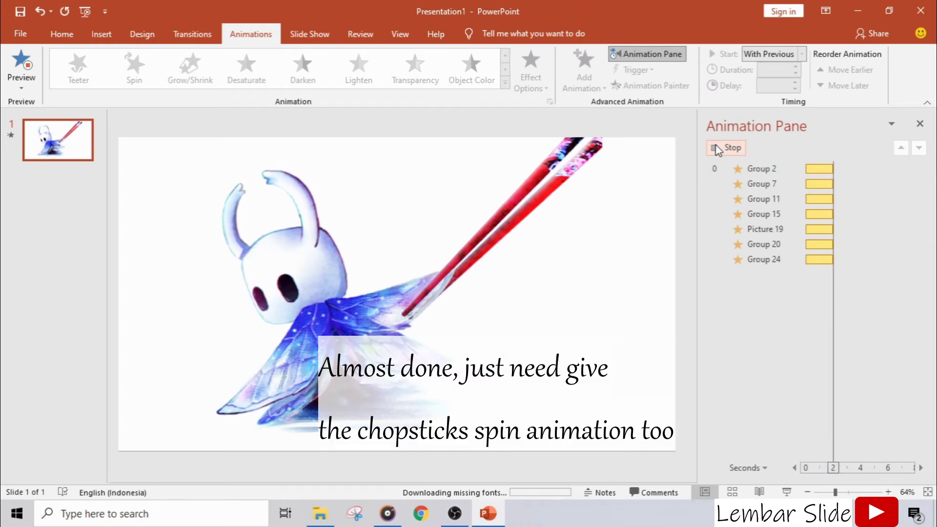
Preview Spin on the chopsticks picture from More Emphasis Effects, then cancel the chooser
left_click(566, 171)
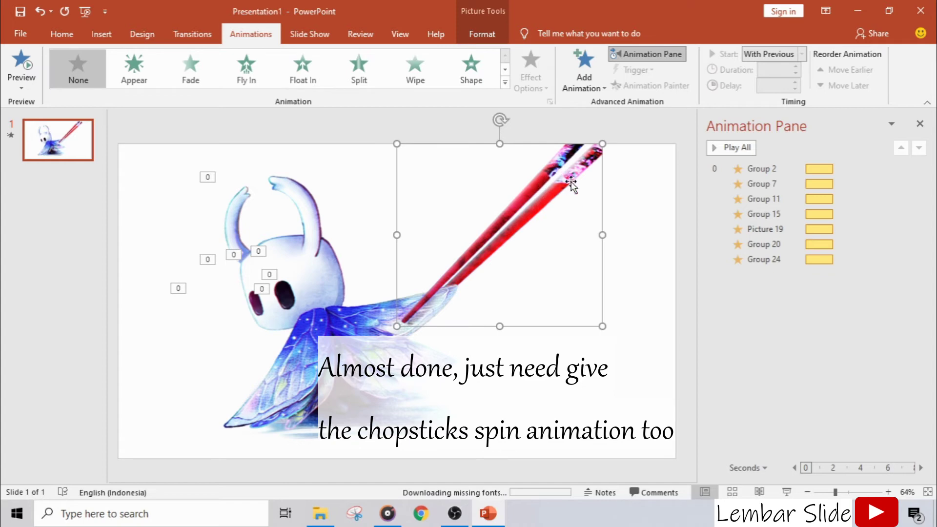
left_click(593, 74)
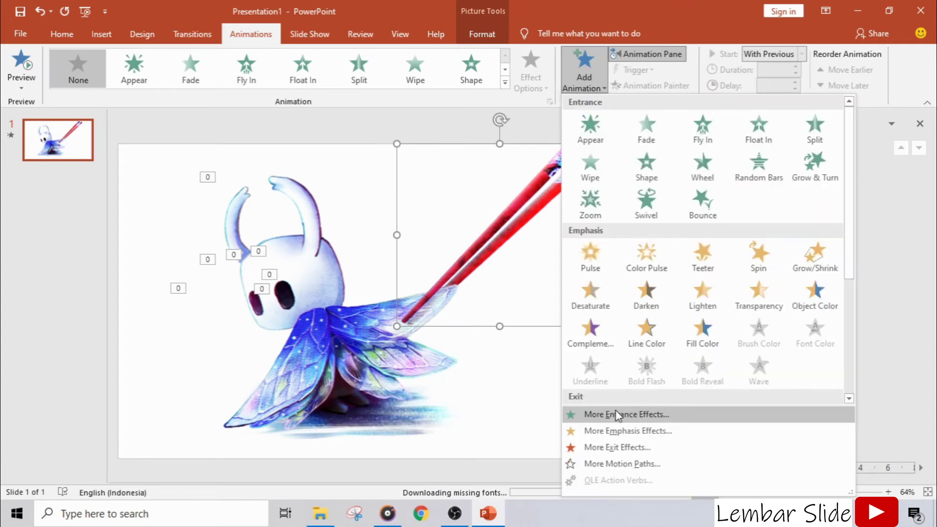
left_click(619, 431)
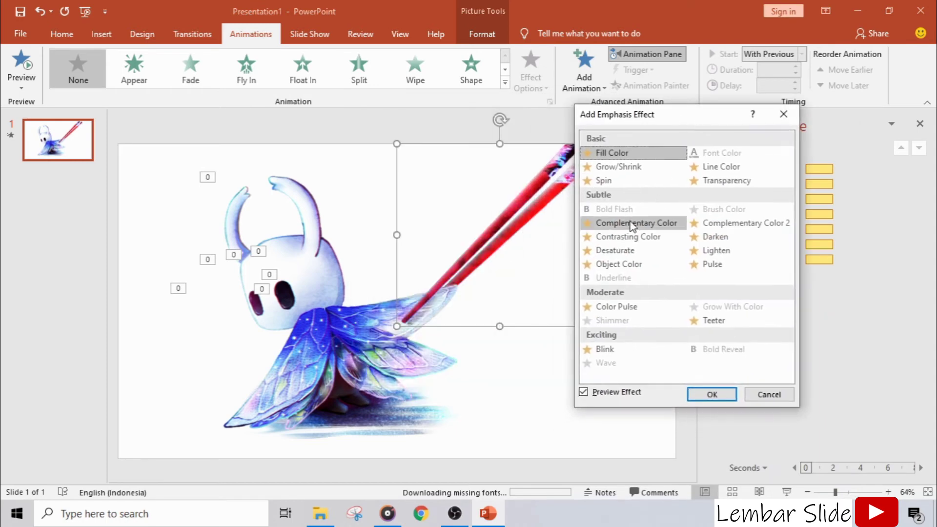
left_click_drag(633, 122, 703, 133)
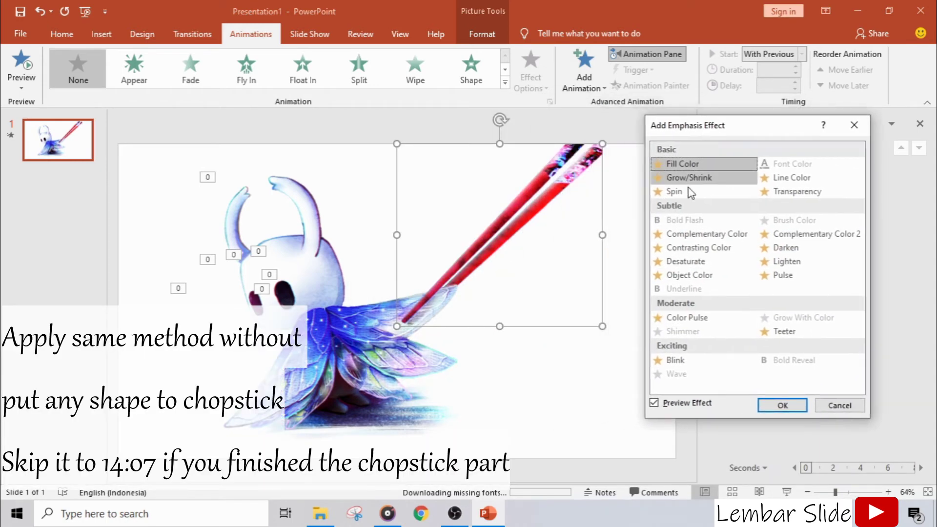
left_click(689, 191)
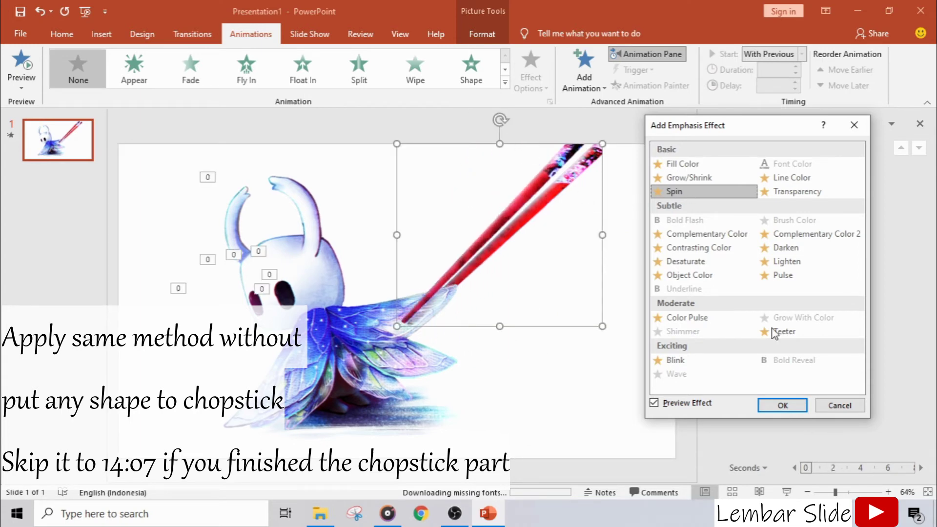
left_click(839, 405)
left_click(572, 90)
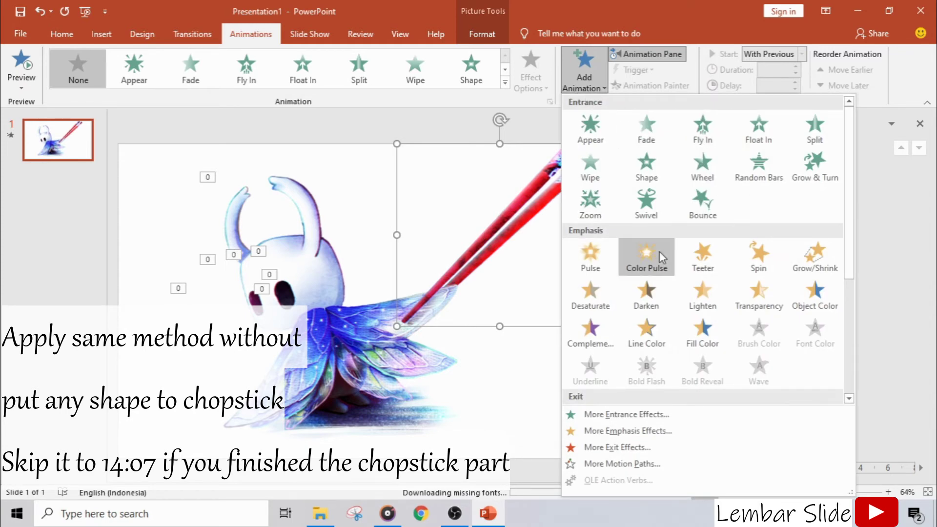
Apply Spin to the chopsticks and set its amount to a custom 5° clockwise
left_click(735, 257)
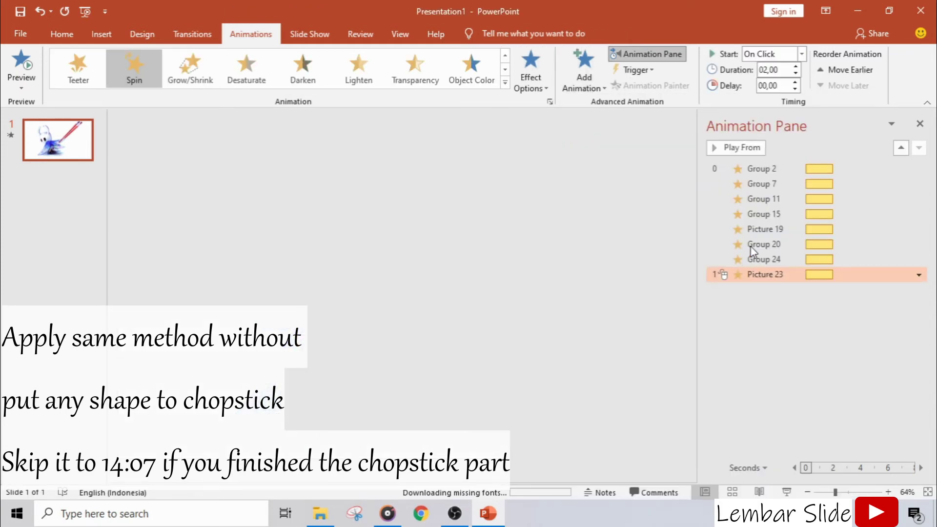
double_click(787, 274)
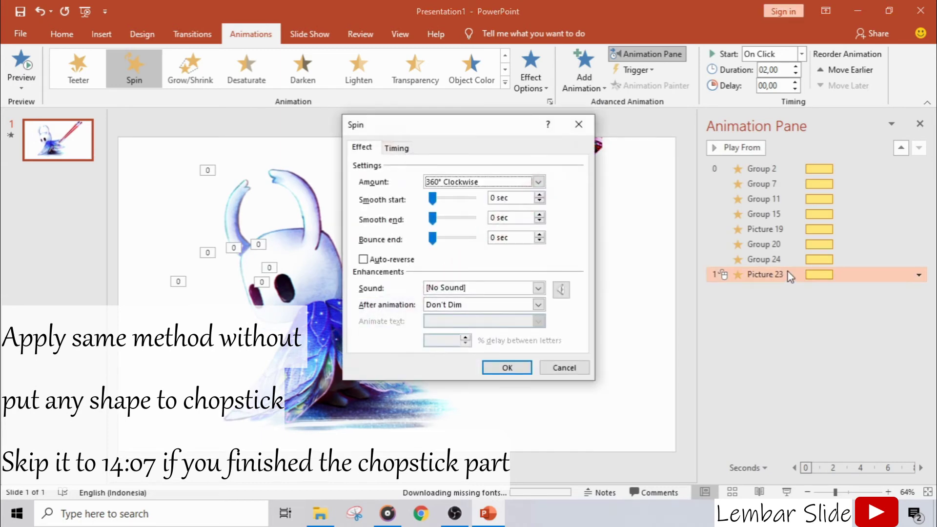
left_click_drag(471, 127, 748, 138)
left_click(754, 193)
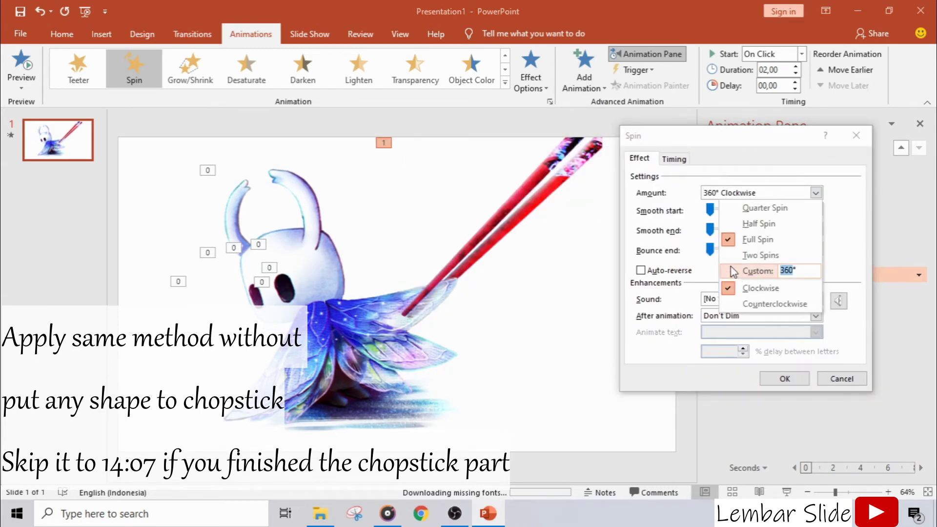
left_click(762, 285)
key("Return")
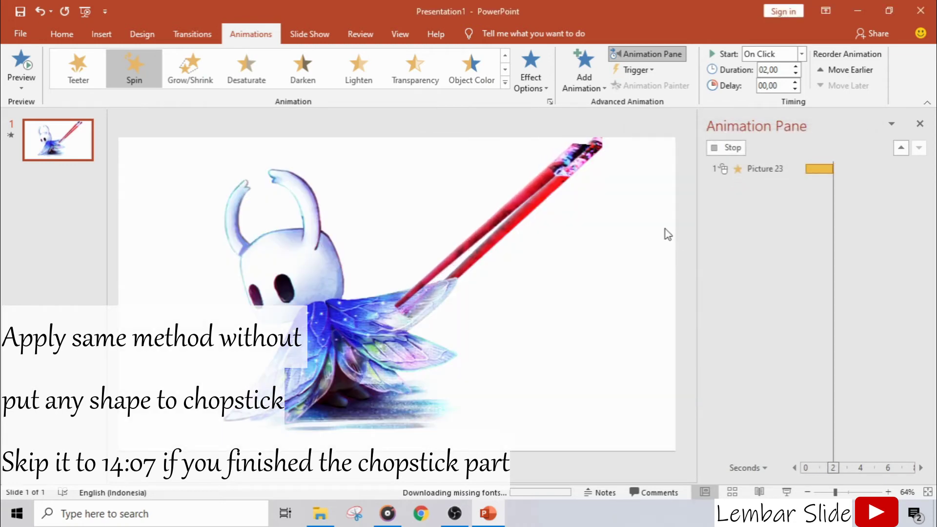
Set the chopstick Spin to start With Previous and preview all animations
left_click(575, 143)
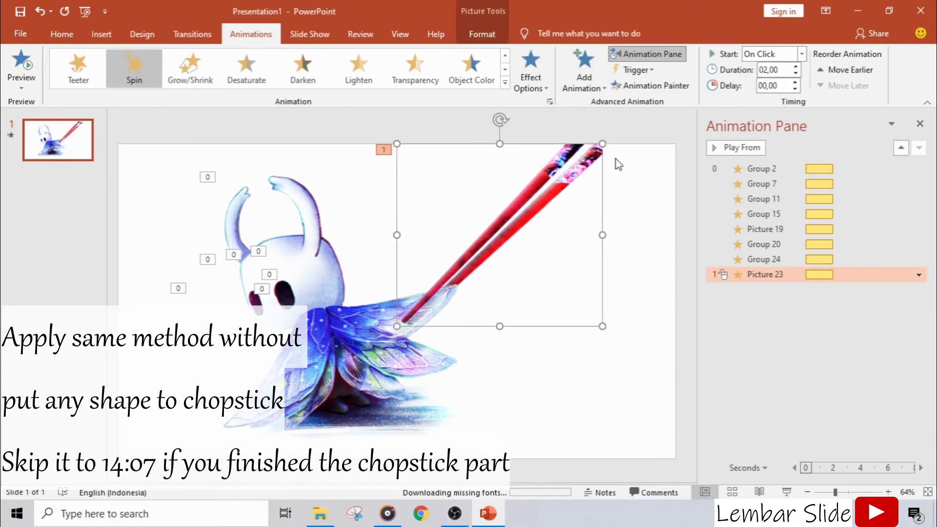
left_click(628, 181)
left_click(722, 149)
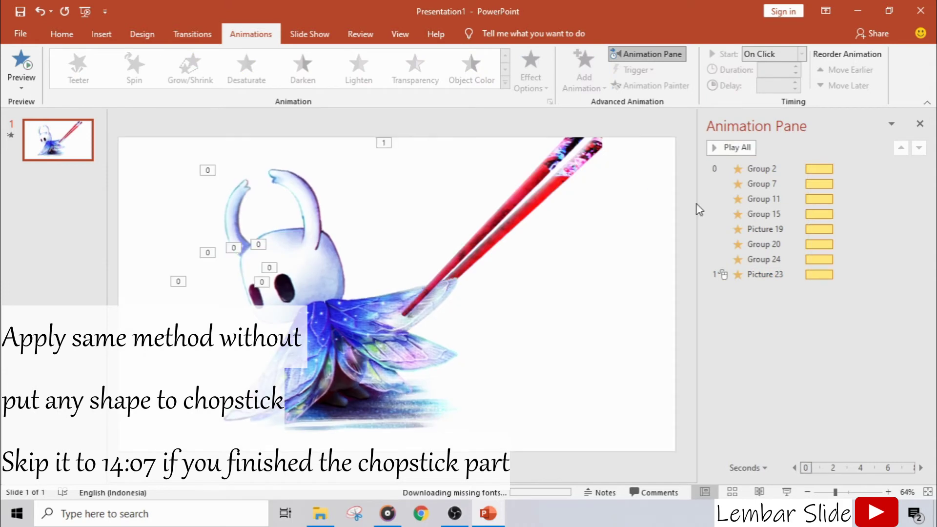
left_click(836, 274)
left_click(919, 276)
left_click(856, 306)
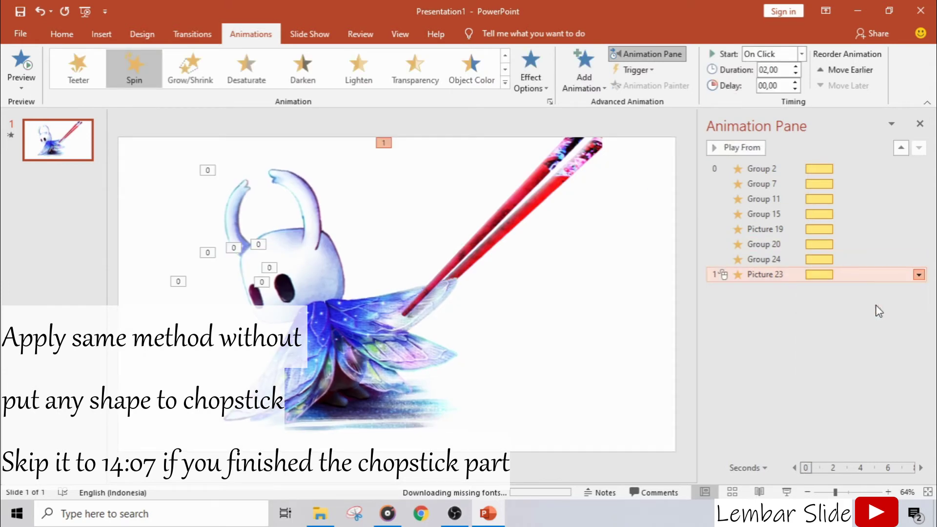
left_click(652, 161)
left_click(733, 148)
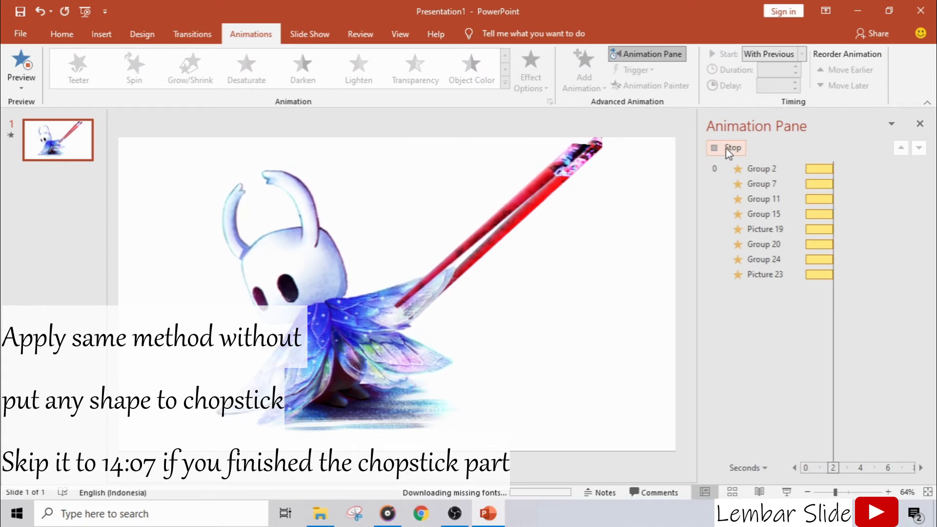
Drag the top chopstick left and paint its Spin animation onto the second chopstick, then preview
left_click(733, 151)
left_click(561, 146)
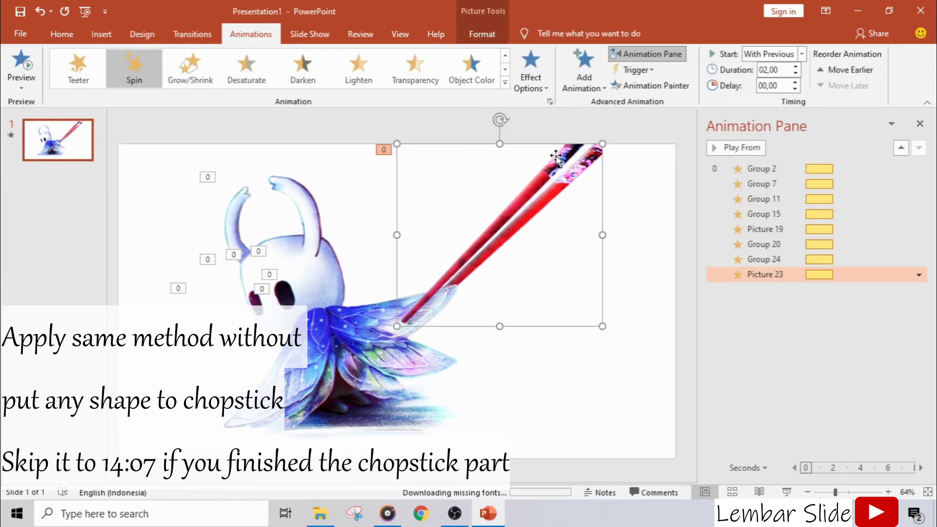
left_click_drag(537, 186, 514, 186)
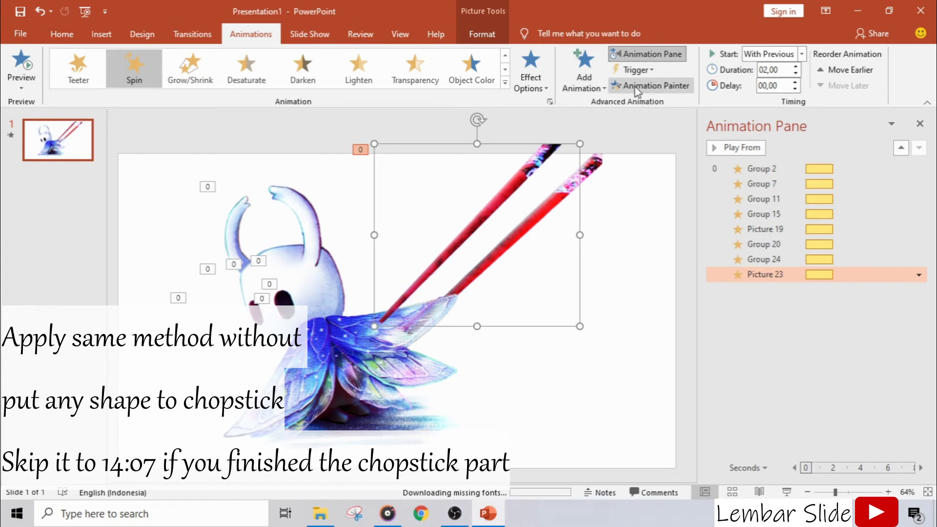
left_click(634, 87)
left_click(620, 162)
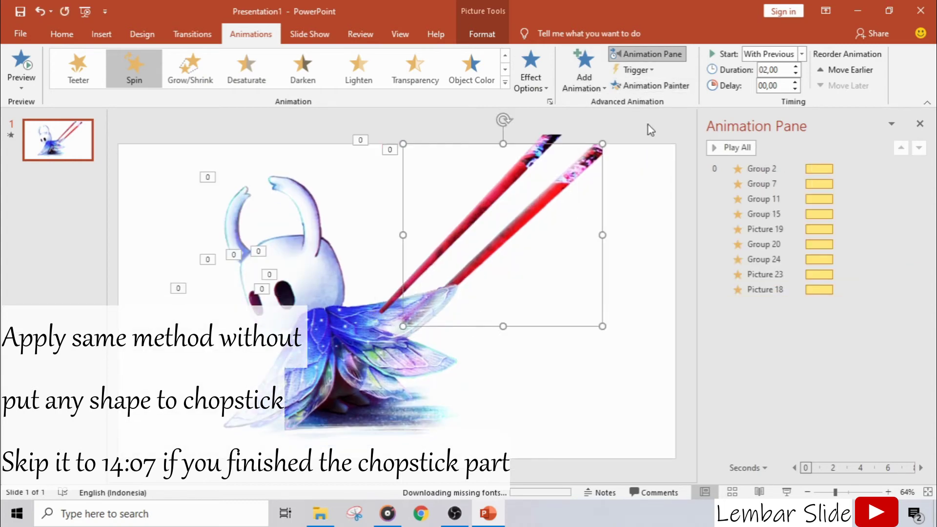
left_click(738, 147)
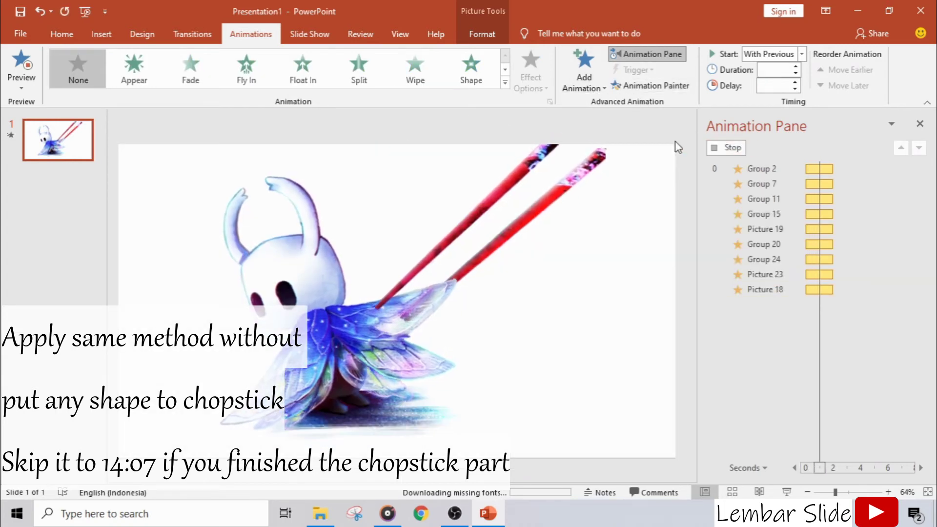
Nudge a chopstick right, preview, then shift the left chopstick further left
left_click(610, 149)
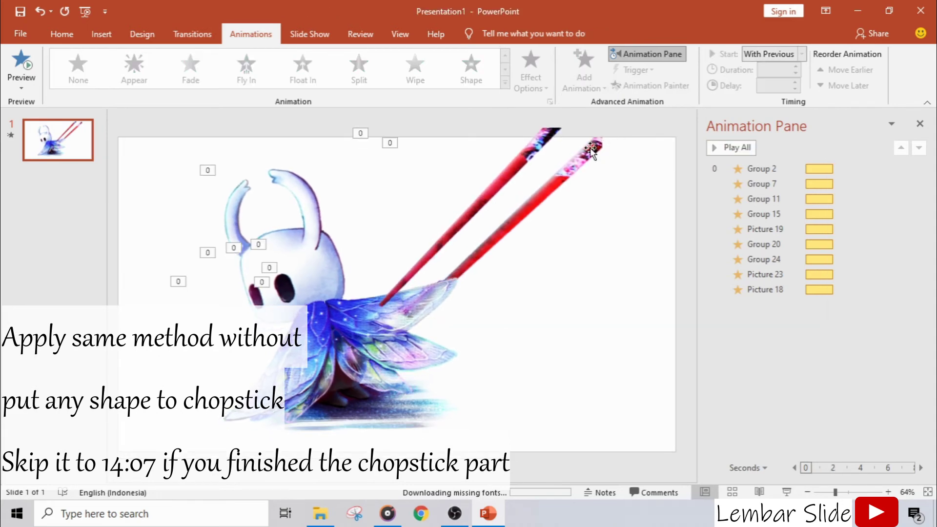
left_click_drag(560, 131, 569, 133)
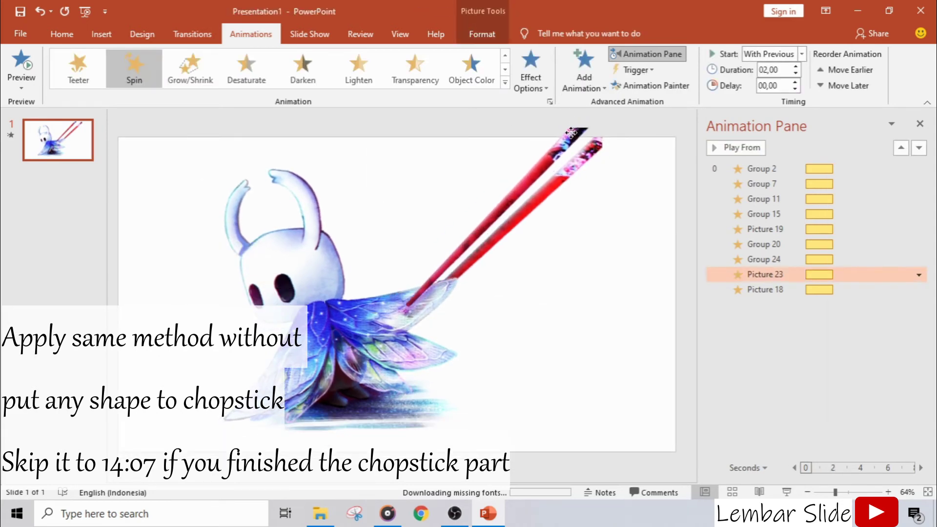
left_click(730, 146)
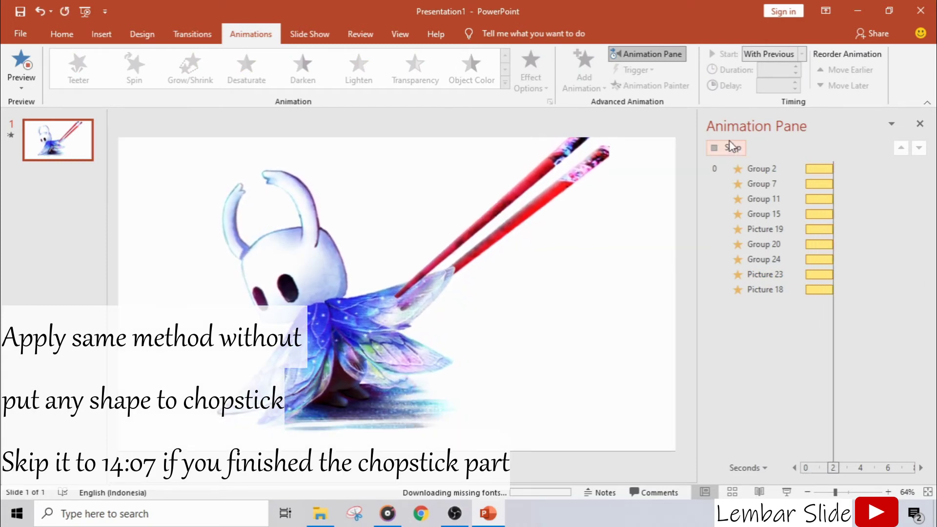
left_click(600, 142)
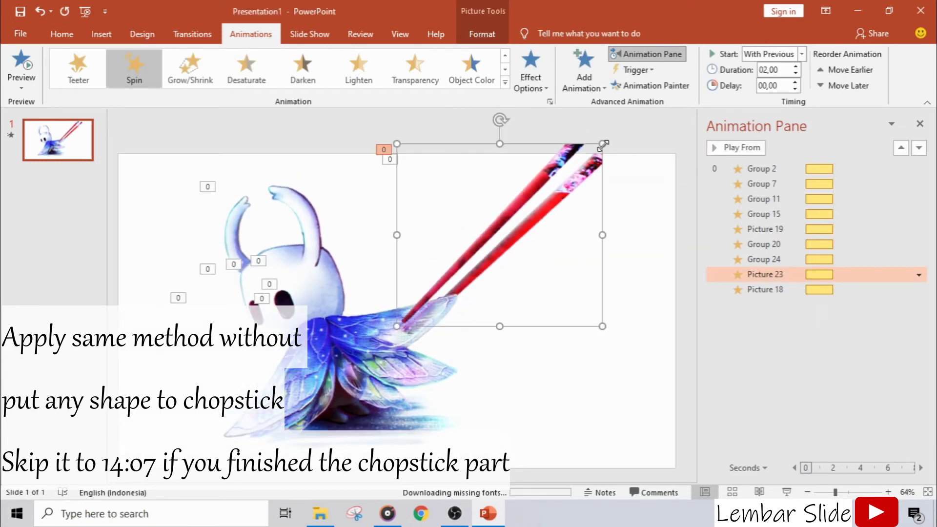
left_click_drag(601, 142, 606, 122)
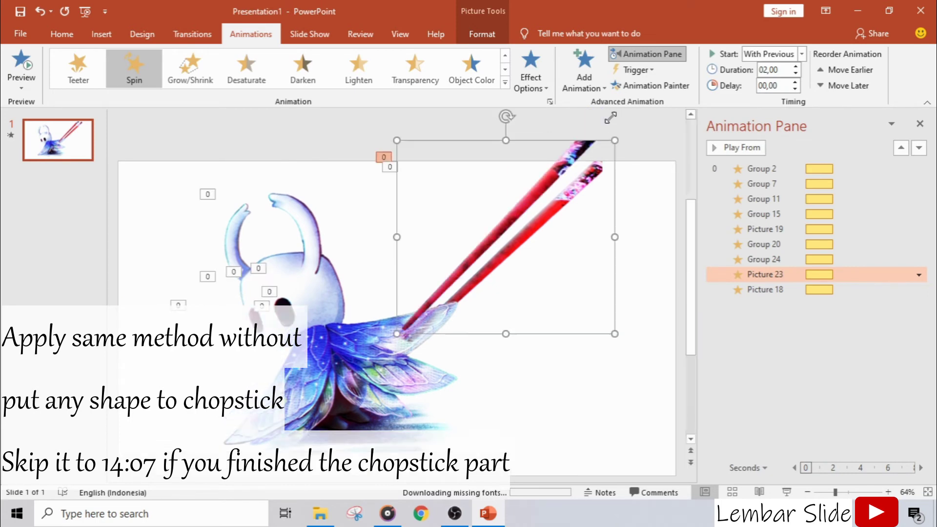
left_click_drag(579, 166, 531, 167)
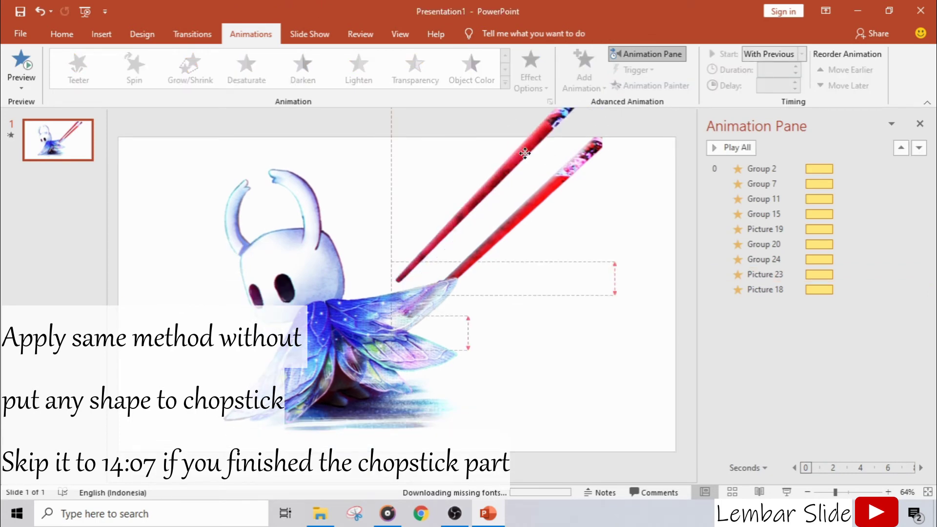
Move the right chopstick up toward the top edge and the left one down-right, then preview
left_click(600, 161)
mouse_move(606, 148)
left_mouse_down()
mouse_move(629, 115)
mouse_move(628, 131)
left_mouse_up()
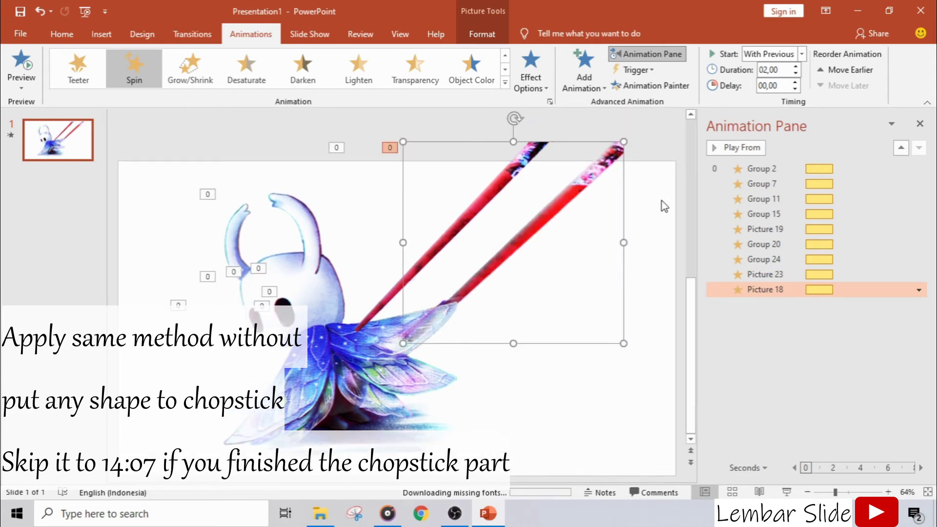
left_click_drag(597, 174, 578, 157)
left_click(576, 135)
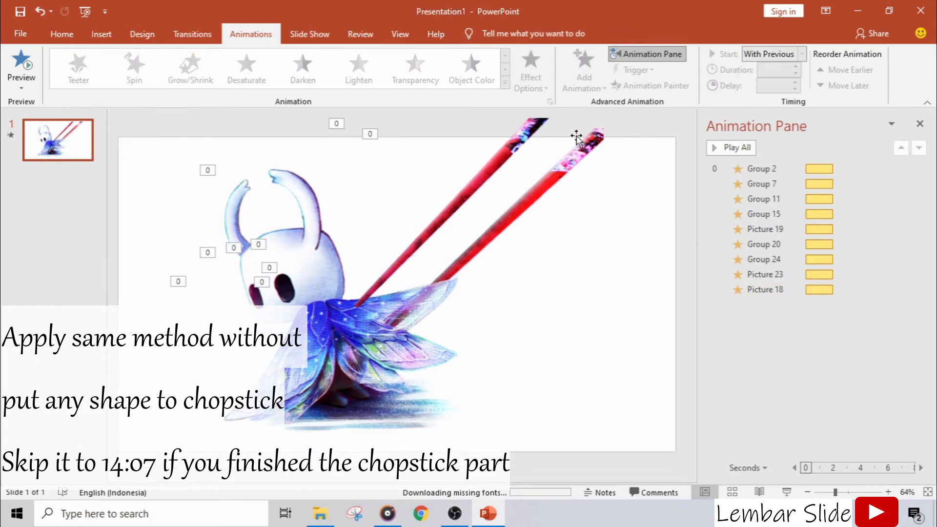
left_click_drag(535, 131, 557, 140)
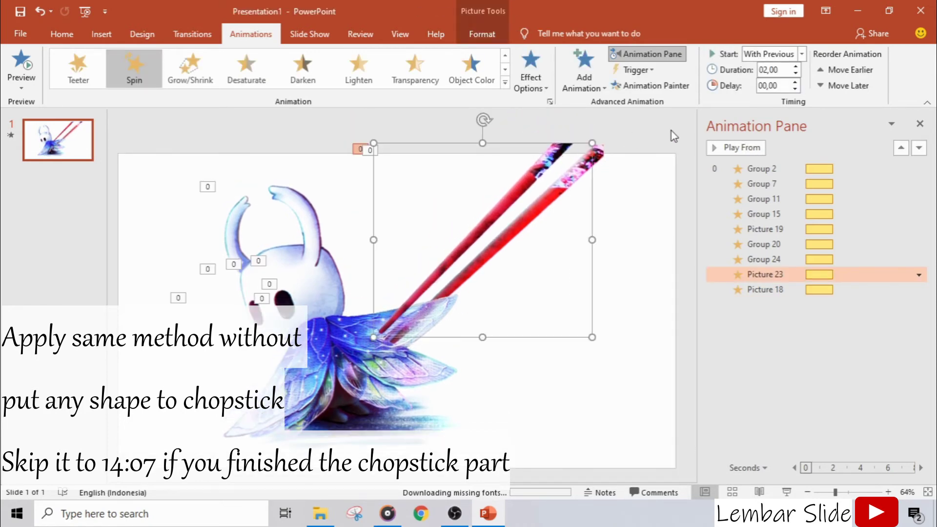
left_click(678, 136)
left_click(727, 148)
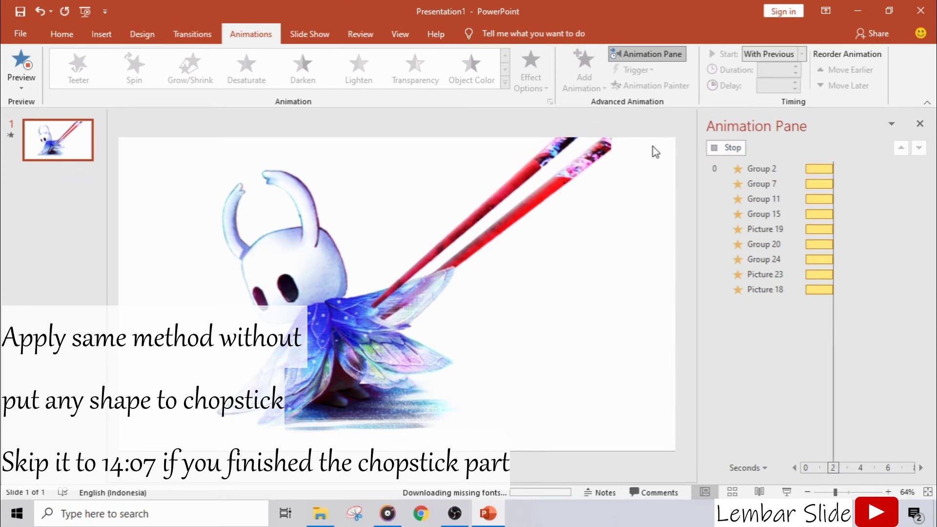
Drag Picture 23 back right beside the second chopstick and nudge it into place
left_click_drag(601, 149, 655, 156)
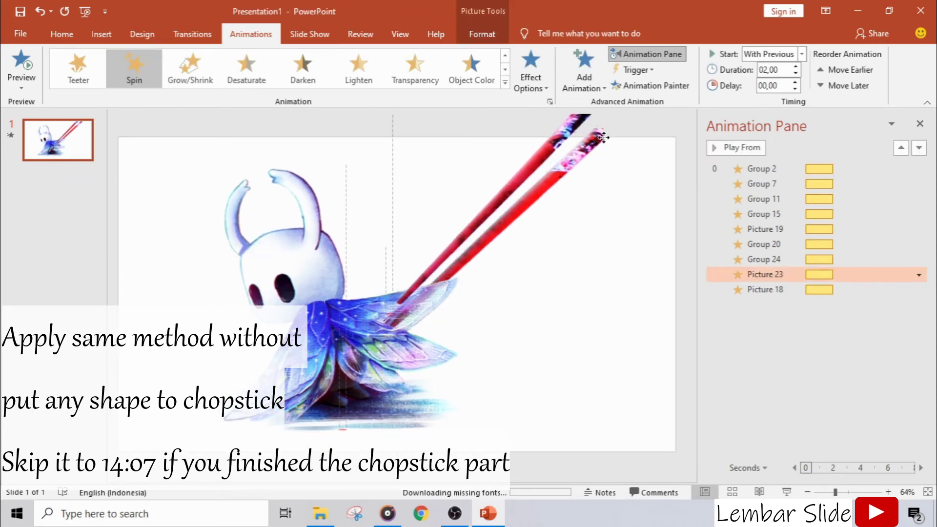
left_click_drag(608, 133, 596, 135)
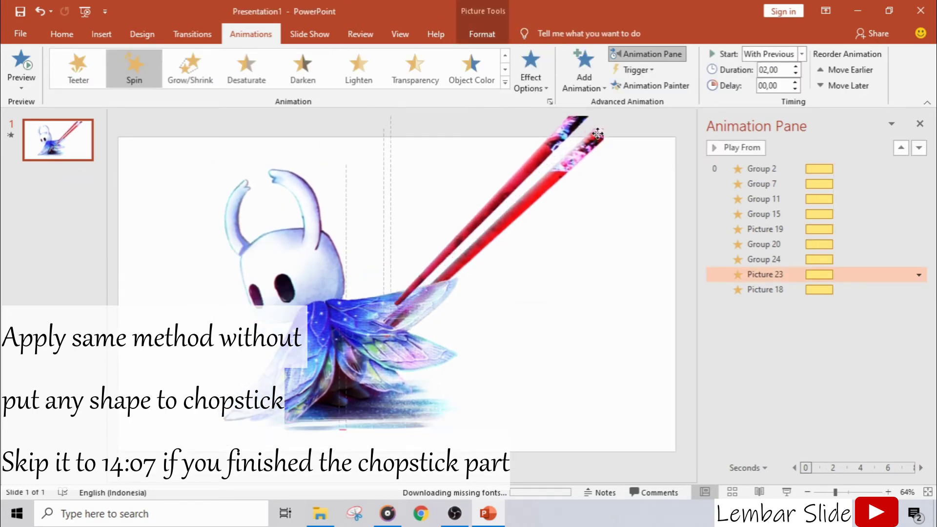
left_click(684, 151)
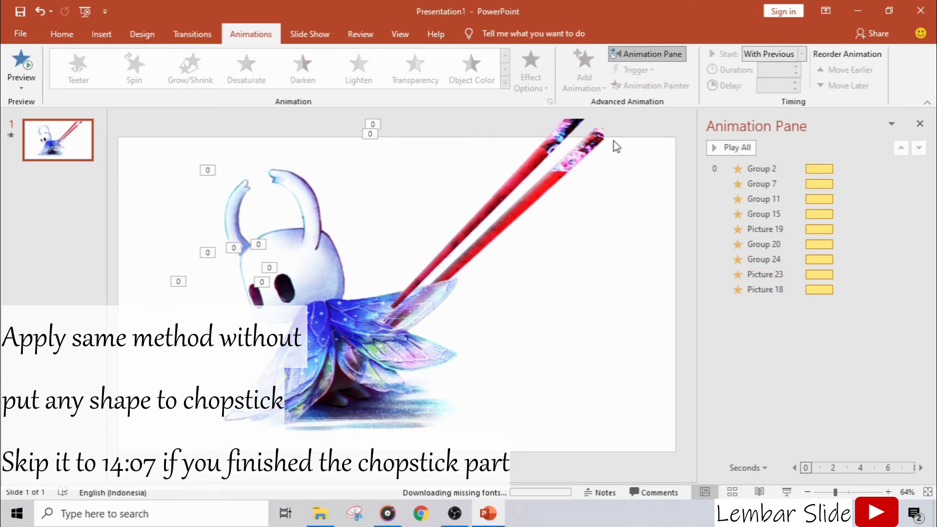
Move the right chopstick up and left toward the other one, then preview the animations
left_click_drag(836, 492, 827, 492)
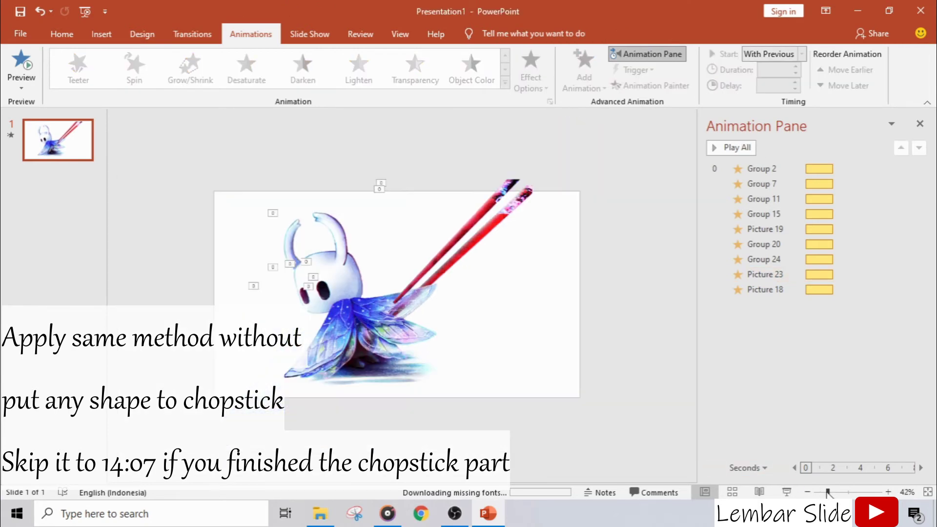
left_click(534, 318)
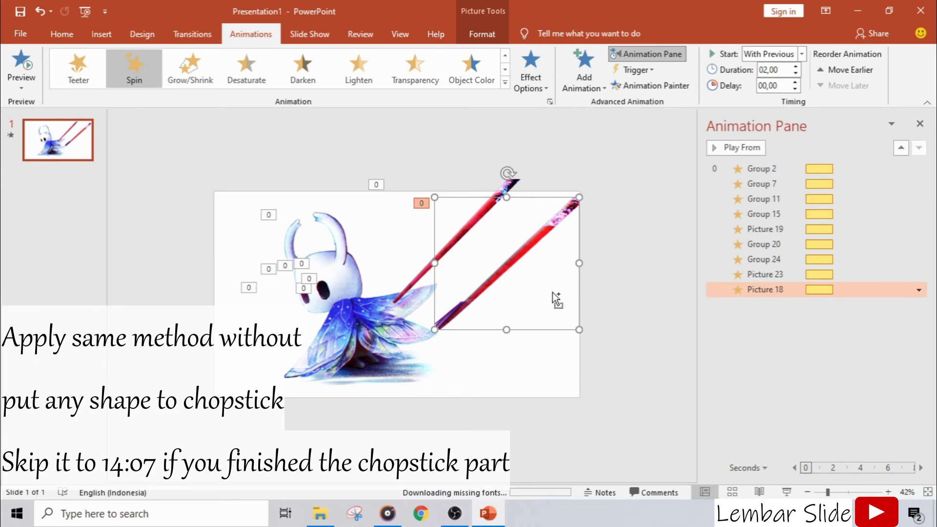
left_click_drag(555, 299, 517, 273)
left_click(563, 278)
left_click(534, 272)
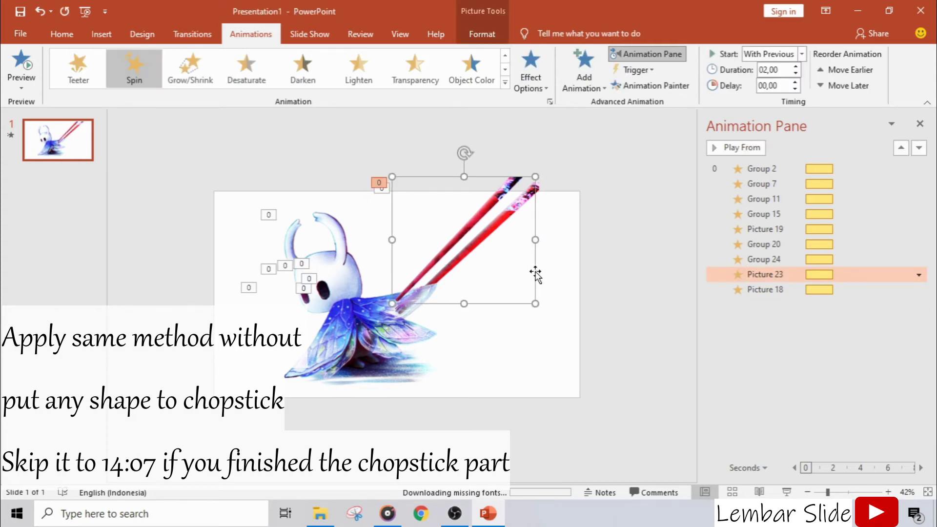
left_click(606, 269)
left_click(712, 146)
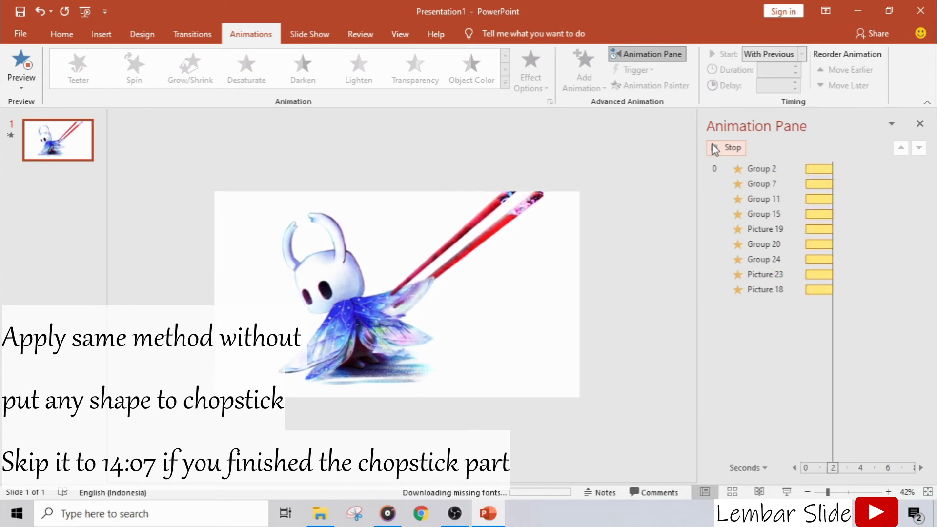
Shift the Picture 23 chopstick left and the Picture 18 chopstick up and right
left_click(528, 189)
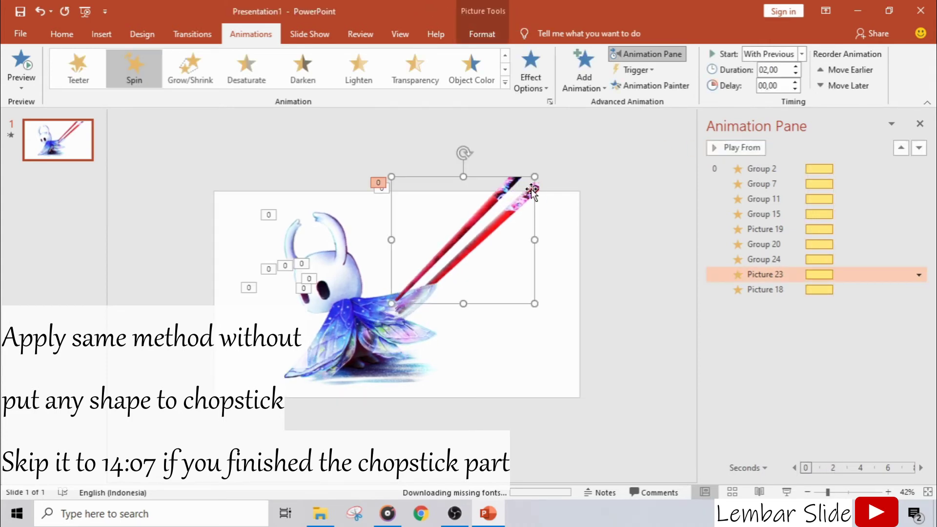
mouse_move(533, 174)
left_mouse_down()
mouse_move(529, 163)
mouse_move(521, 175)
left_mouse_up()
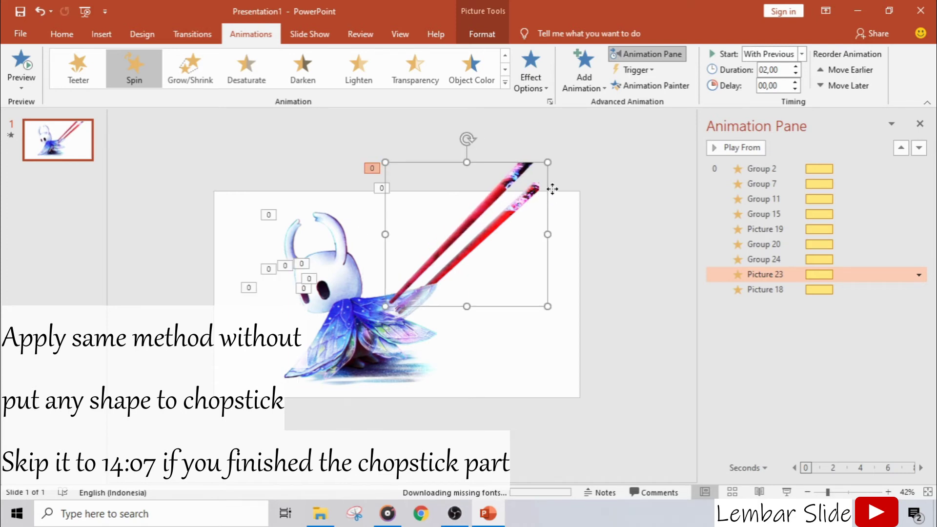
left_click(625, 287)
left_click_drag(607, 345, 344, 152)
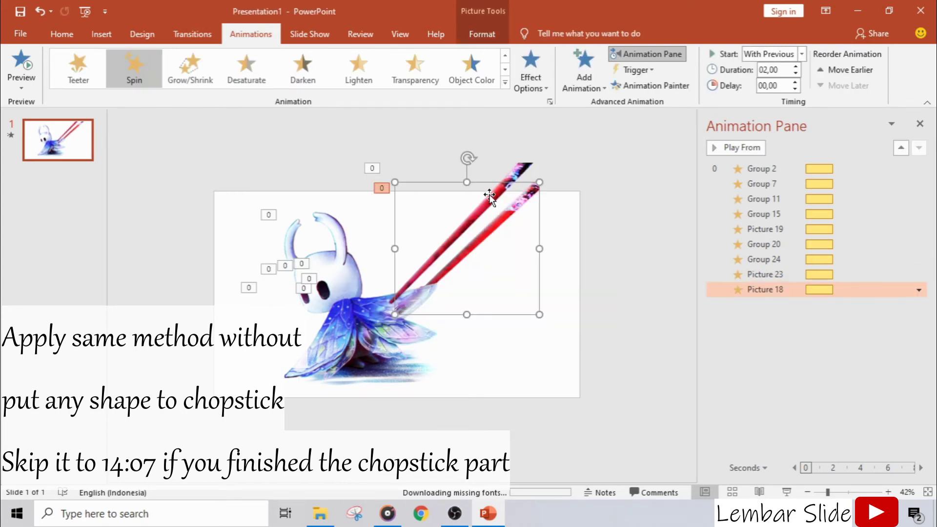
mouse_move(541, 182)
left_mouse_down()
mouse_move(554, 166)
mouse_move(549, 172)
left_mouse_up()
Re-tilt and reposition the Picture 23 and Picture 18 chopsticks to new angles
left_click(503, 205)
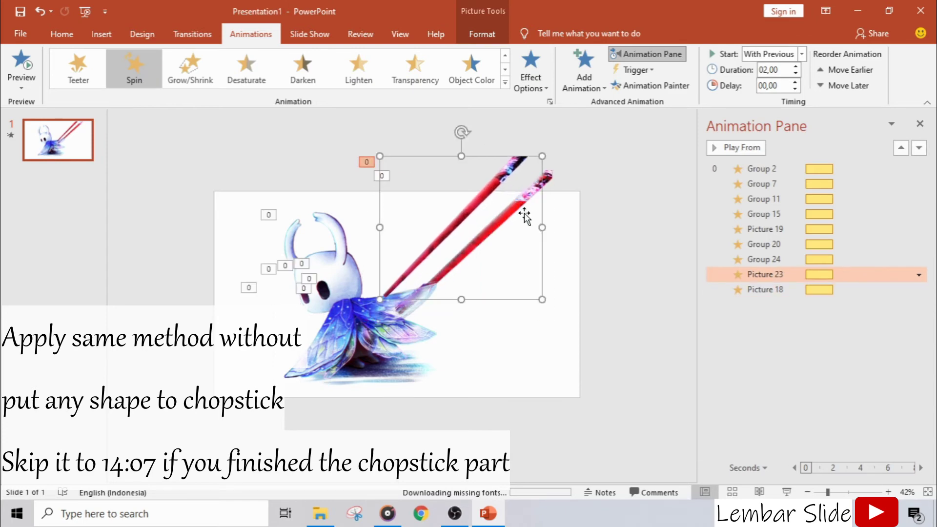
left_click(435, 128)
left_click(520, 177)
mouse_move(461, 132)
left_mouse_down()
mouse_move(432, 120)
mouse_move(456, 128)
left_mouse_up()
mouse_move(509, 178)
left_mouse_down()
mouse_move(498, 175)
mouse_move(543, 176)
left_mouse_up()
left_click(552, 174)
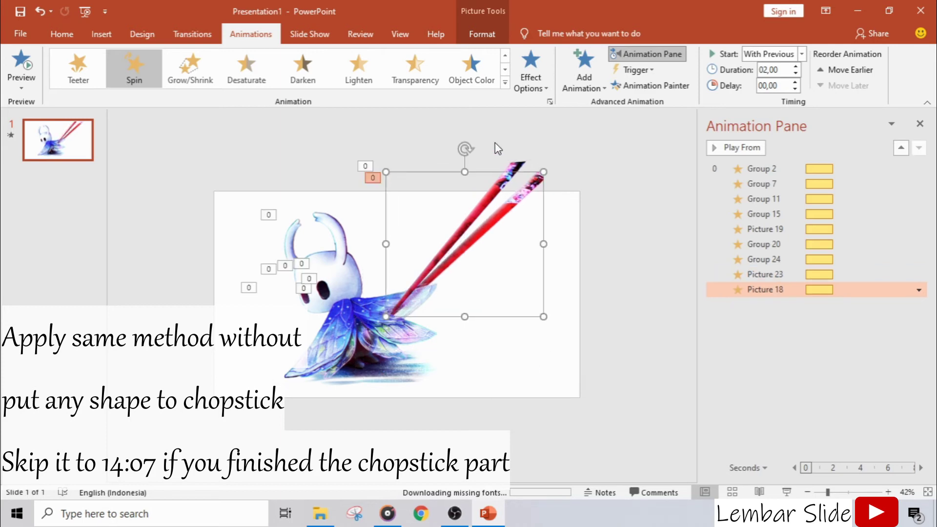
left_click_drag(462, 147, 460, 138)
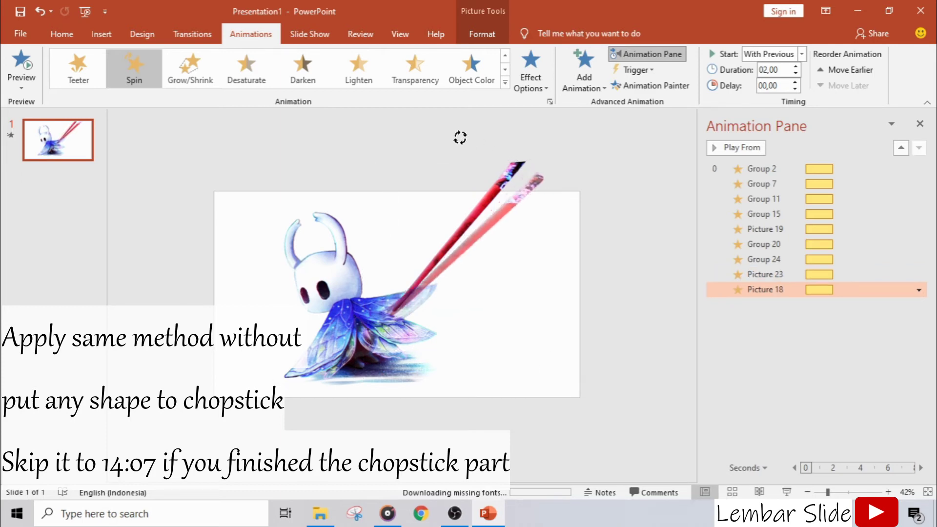
left_click_drag(457, 131, 456, 131)
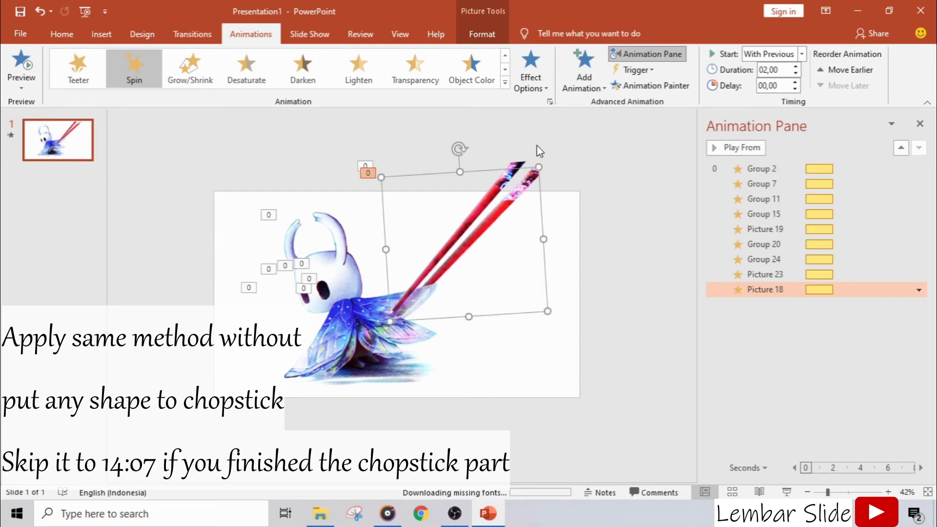
left_click(560, 152)
Zoom in on the slide and play the full spinning animation preview twice
left_click(887, 492)
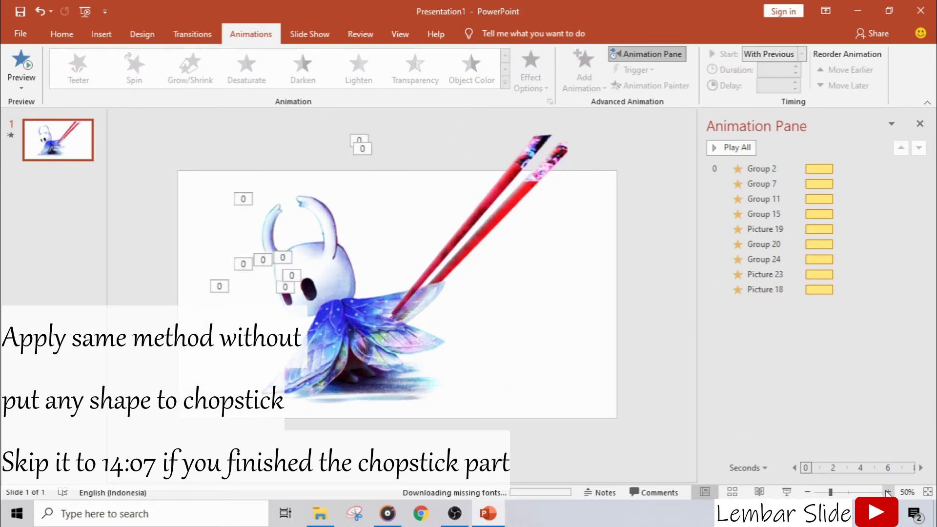
left_click(649, 278)
left_click(675, 175)
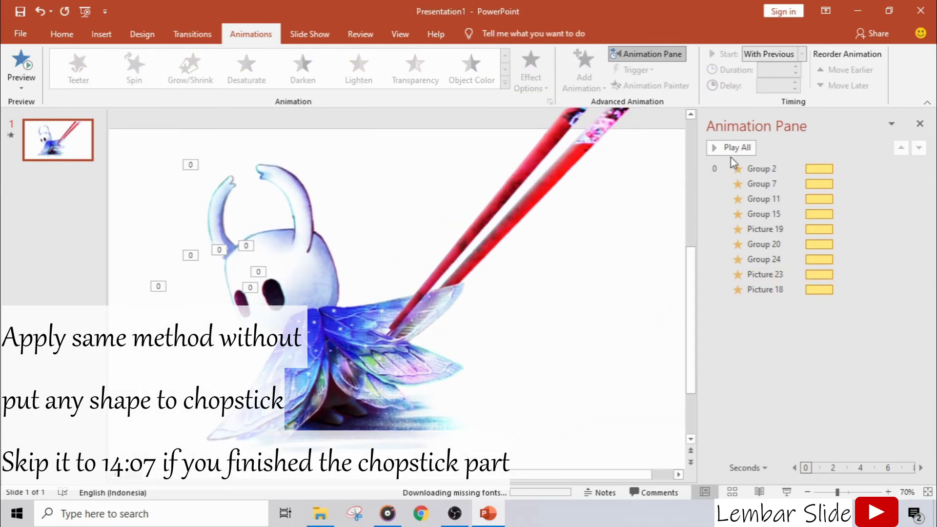
left_click(736, 150)
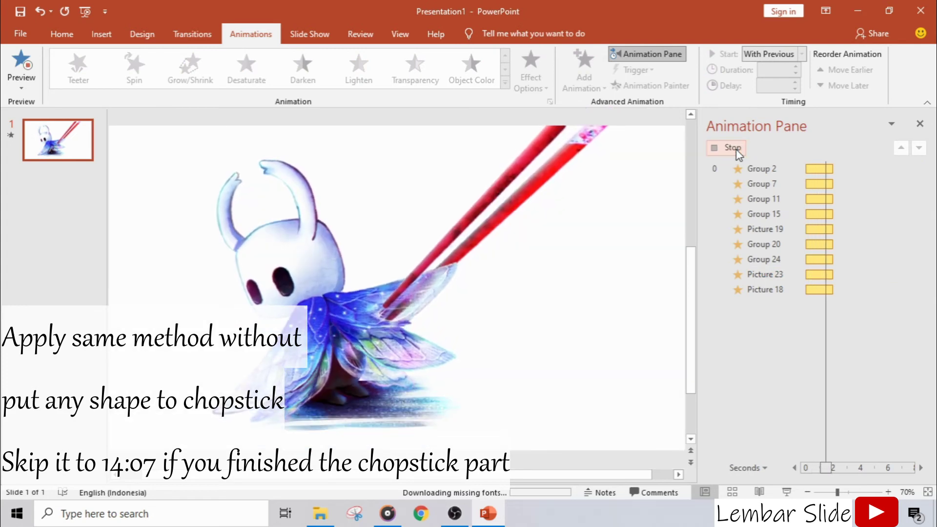
left_click(736, 151)
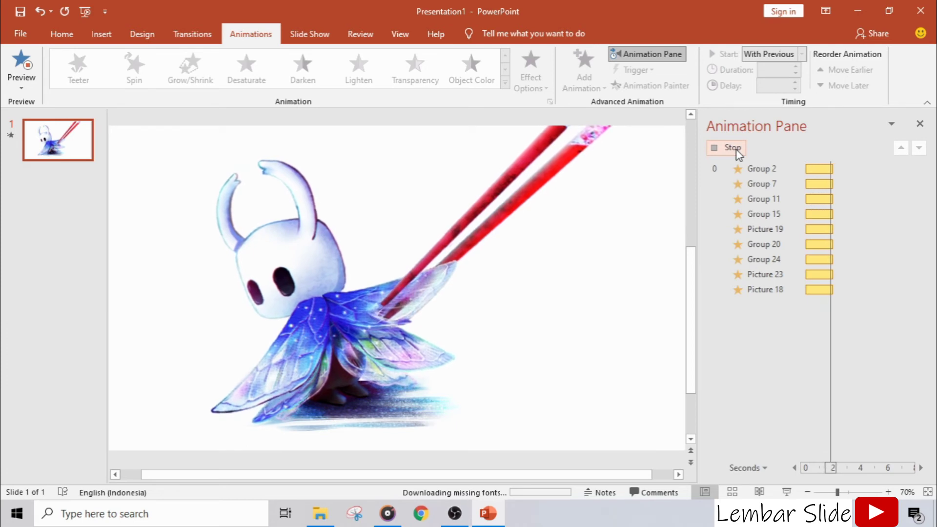
Select the Group 2 through Picture 18 Spin animations and set them to 5° with Auto-reverse
left_click(762, 168)
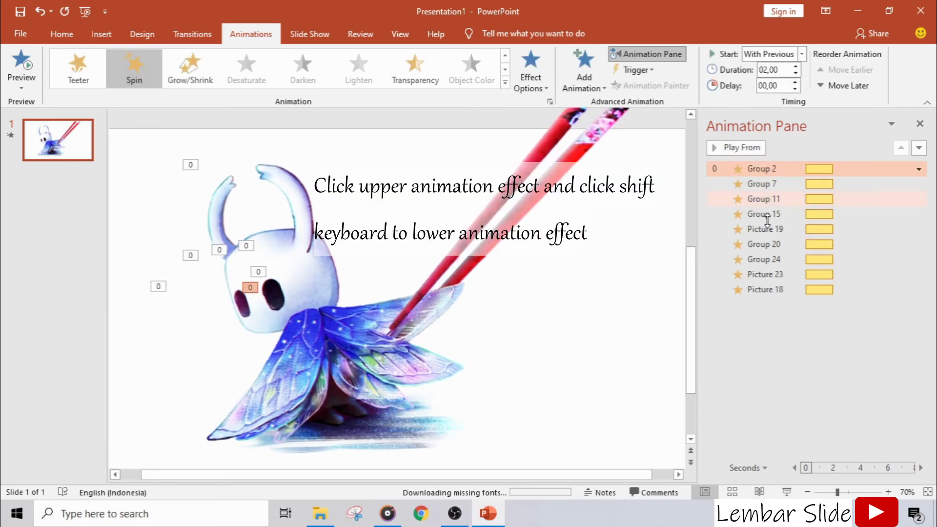
left_click(780, 289, "shift")
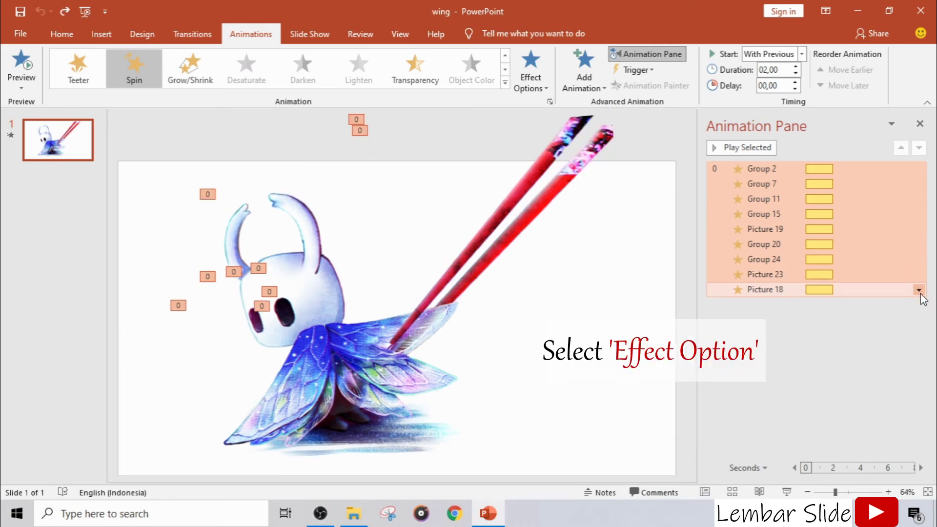
left_click(919, 289)
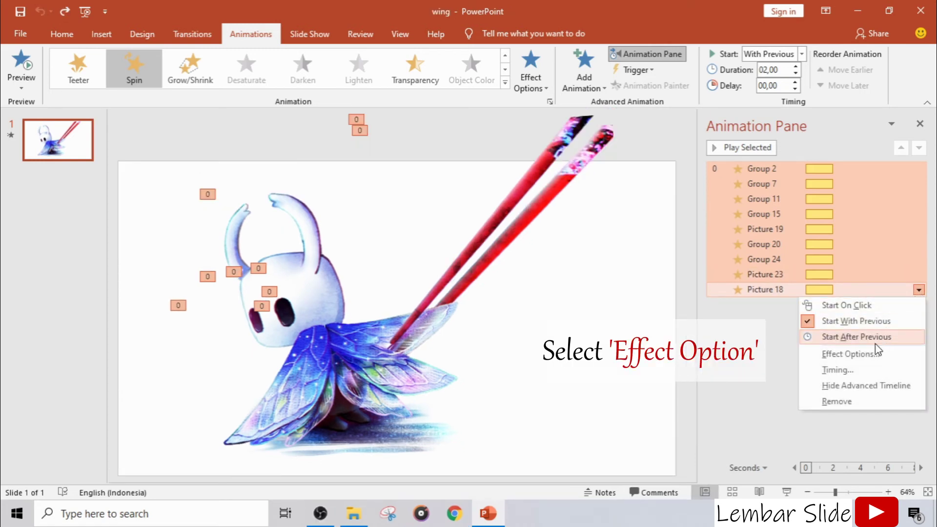
left_click(872, 357)
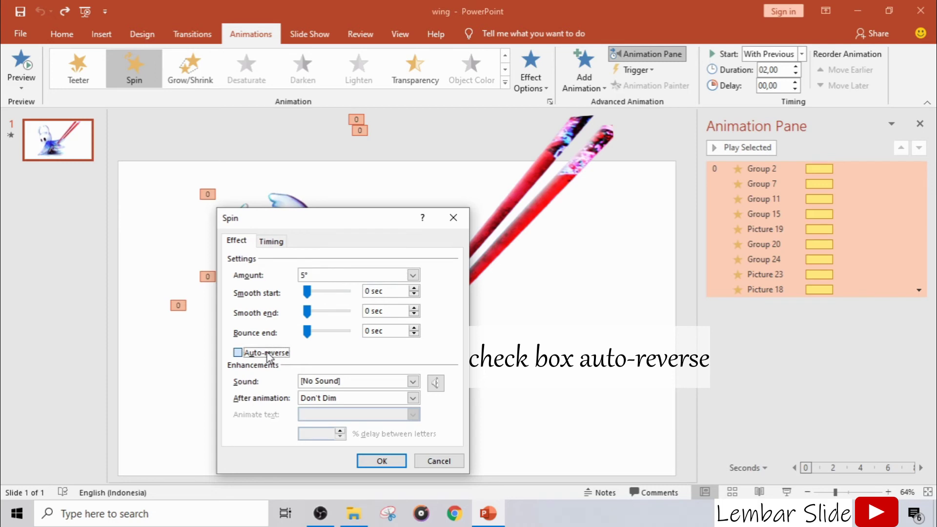
left_click(374, 464)
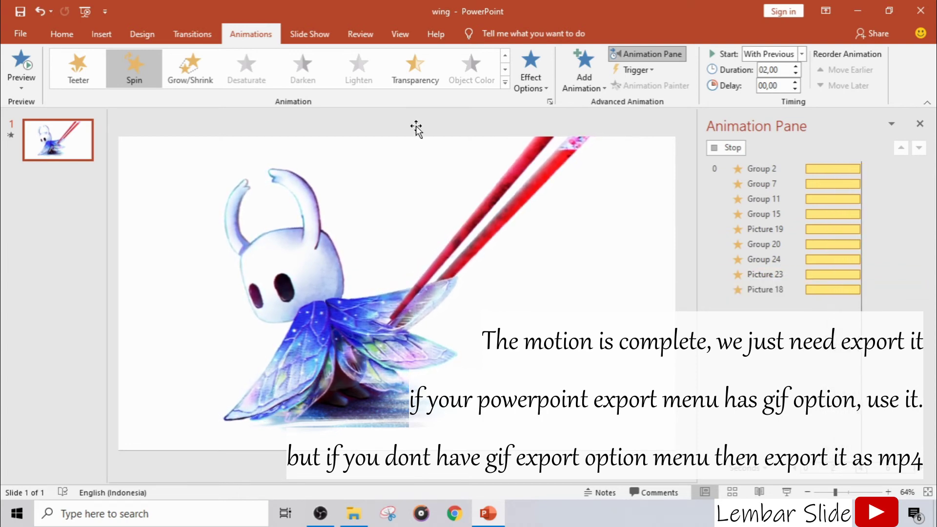
Export the slide as MPEG-4 video 'aaa' in Documents, then launch VSDC Video Editor
left_click(374, 131)
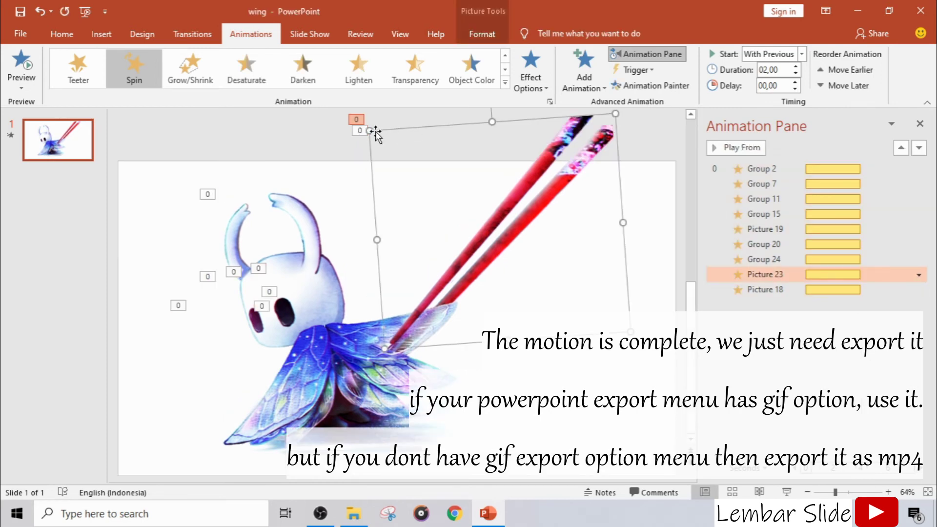
left_click(15, 38)
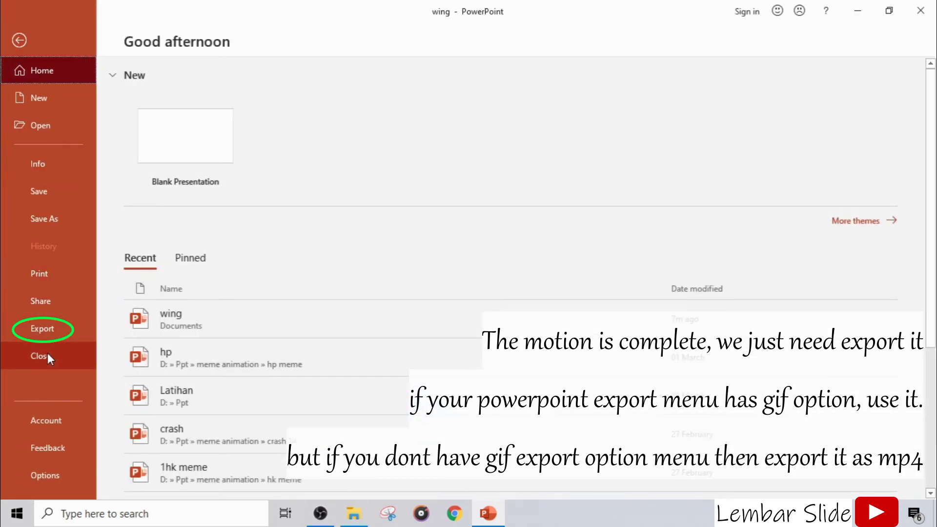
left_click(56, 338)
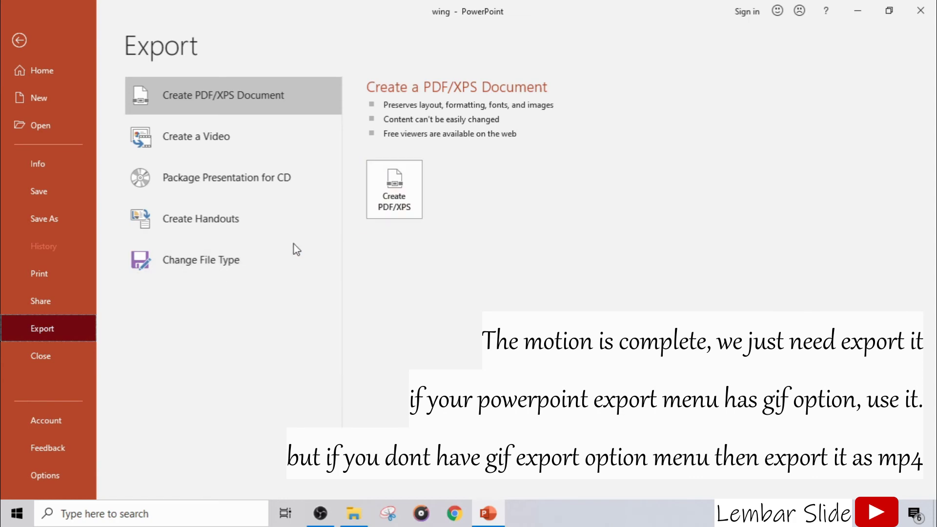
left_click(253, 136)
left_click(419, 302)
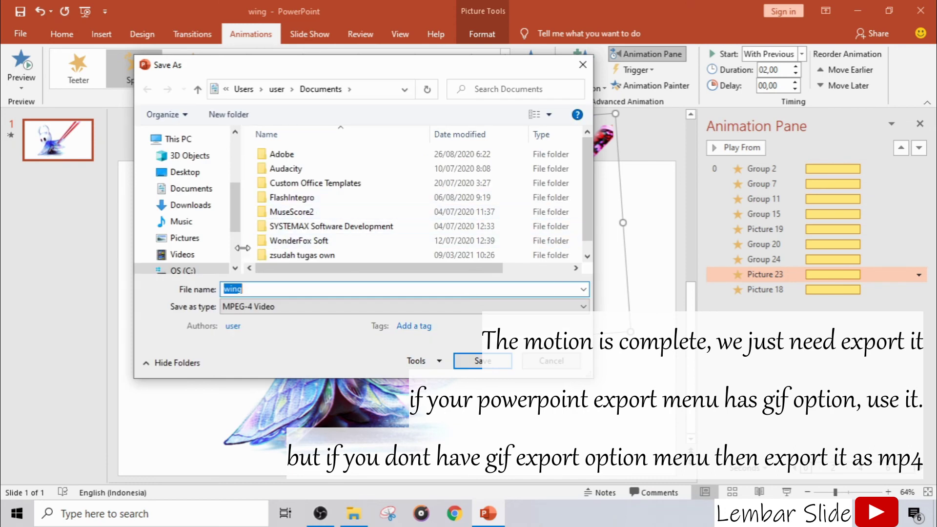
left_click(201, 189)
double_click(264, 288)
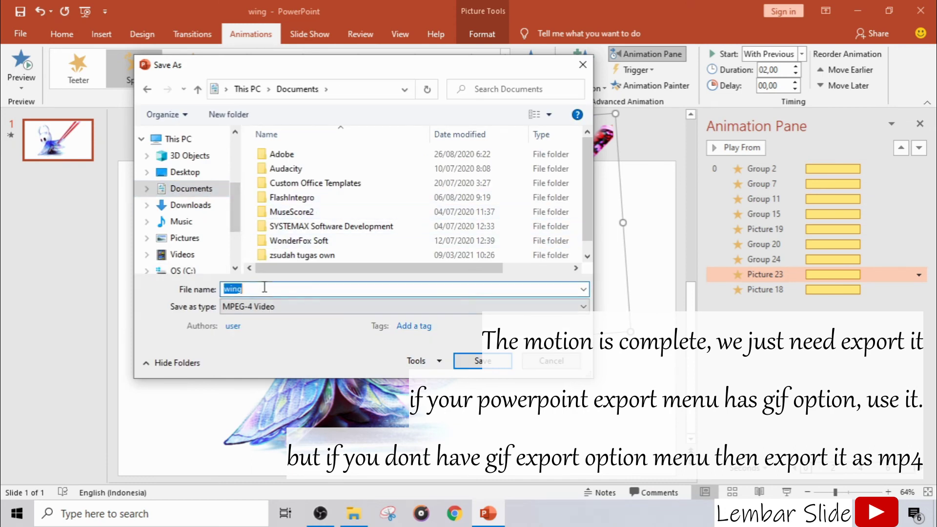
type("aaa")
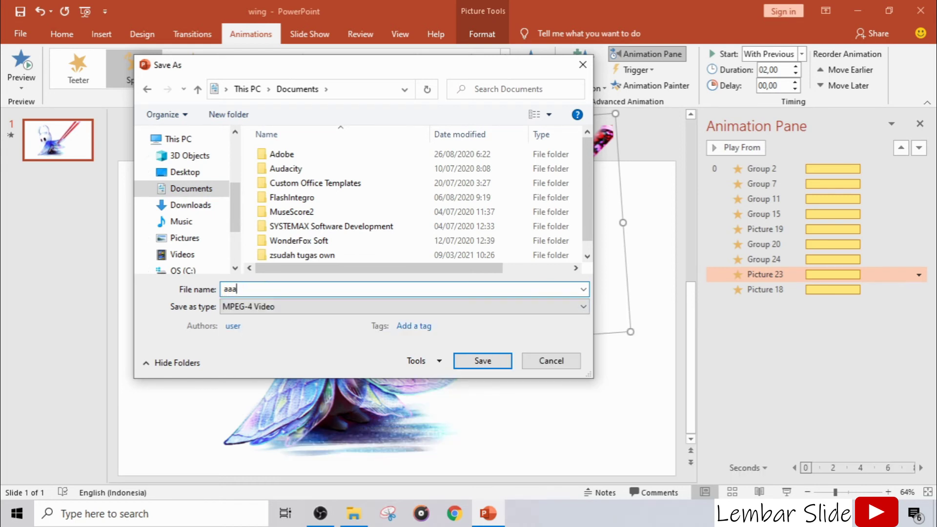
key("Return")
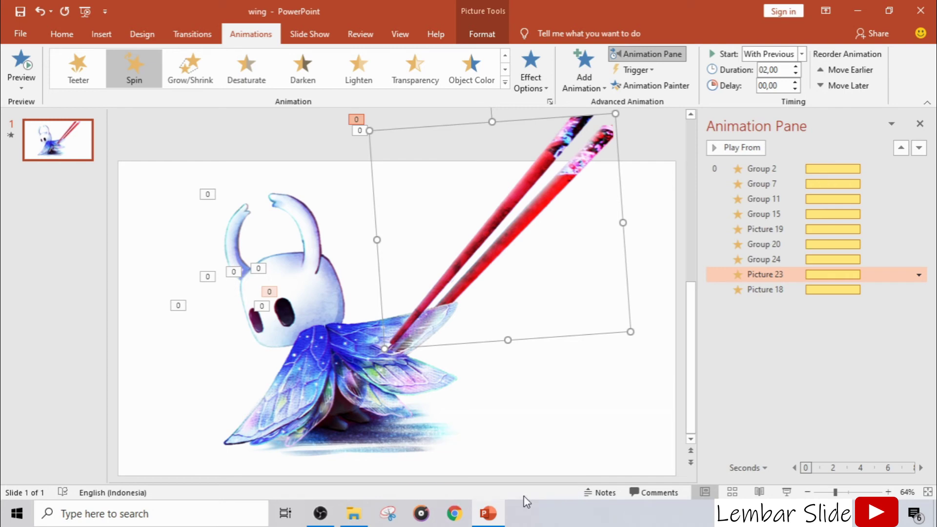
left_click(867, 2)
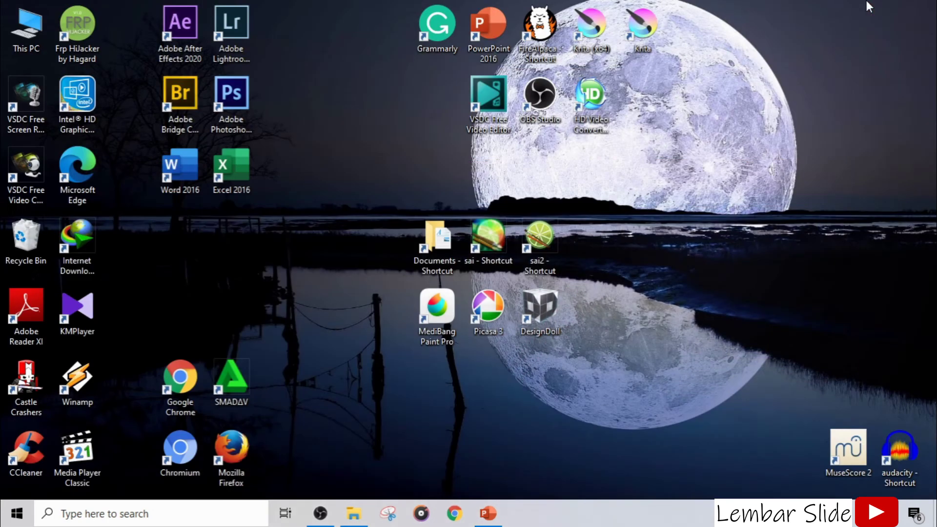
double_click(501, 104)
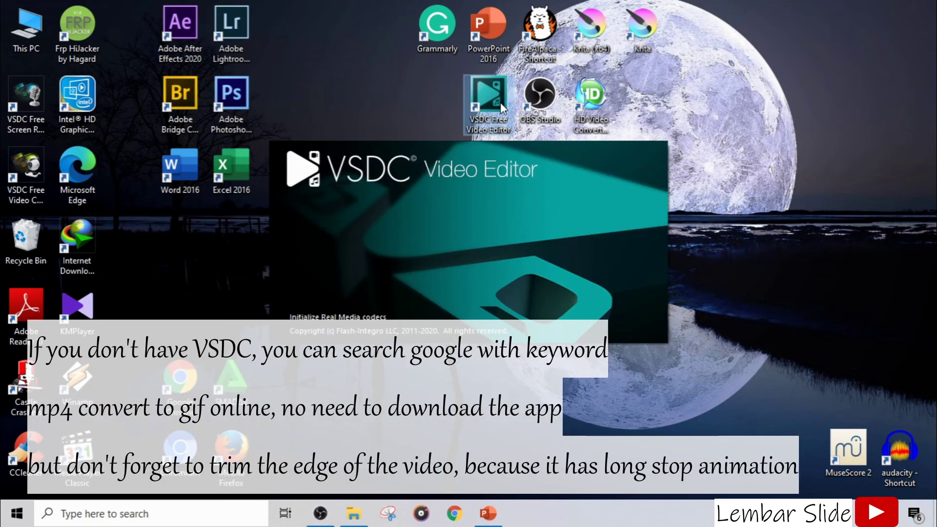
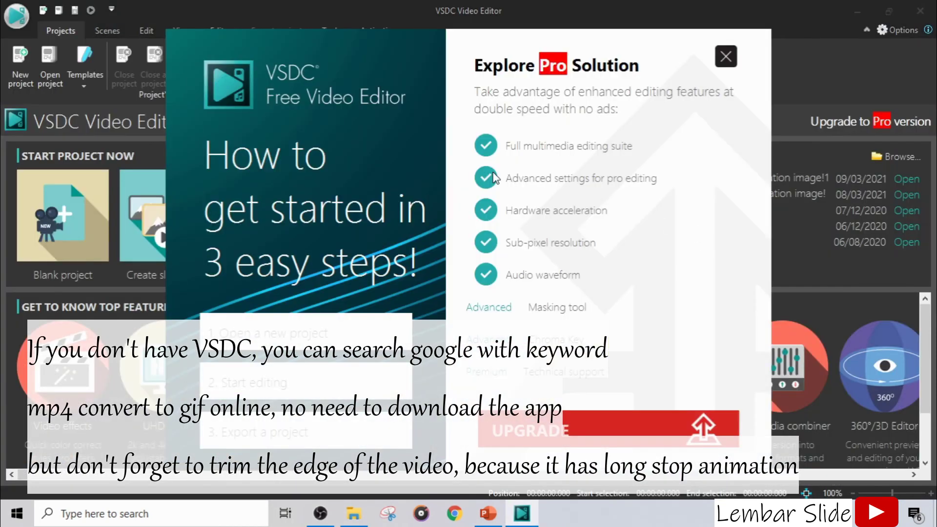
Dismiss the Pro ad and create a new blank project with default settings
left_click(737, 60)
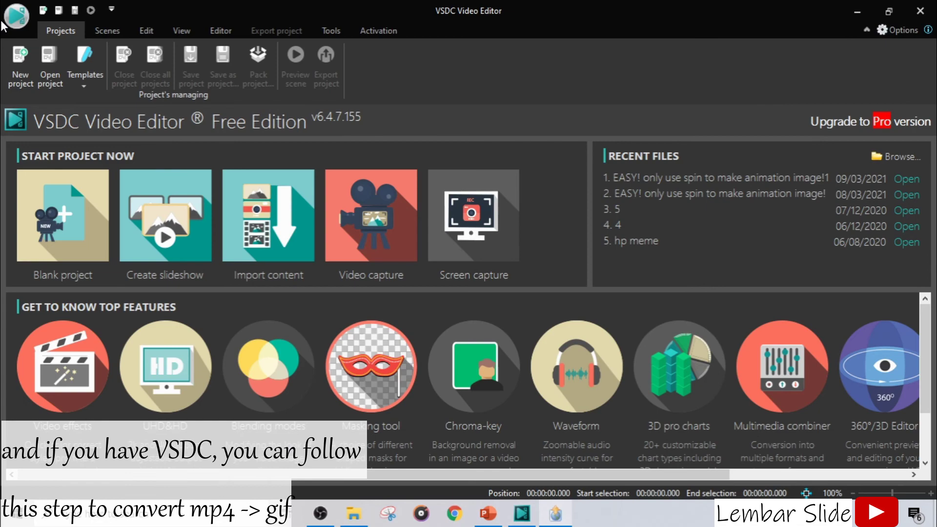
left_click(20, 61)
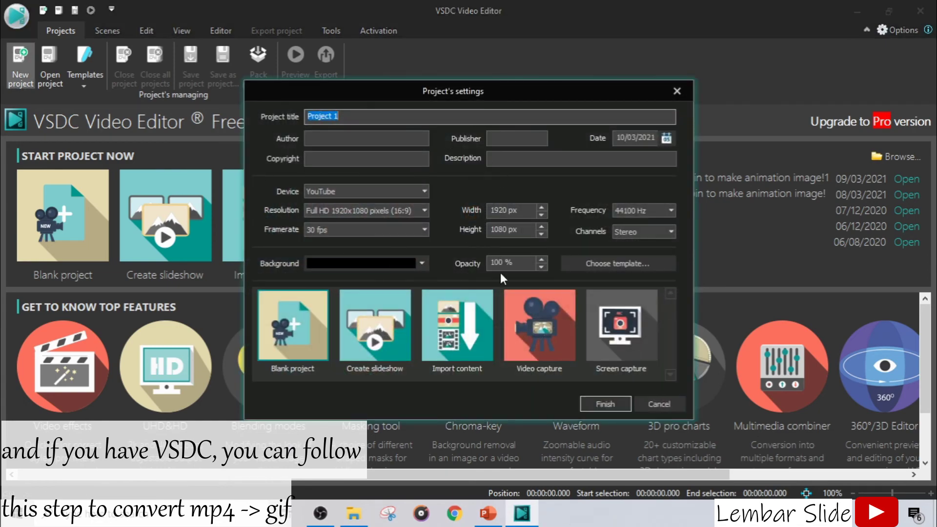
left_click(601, 405)
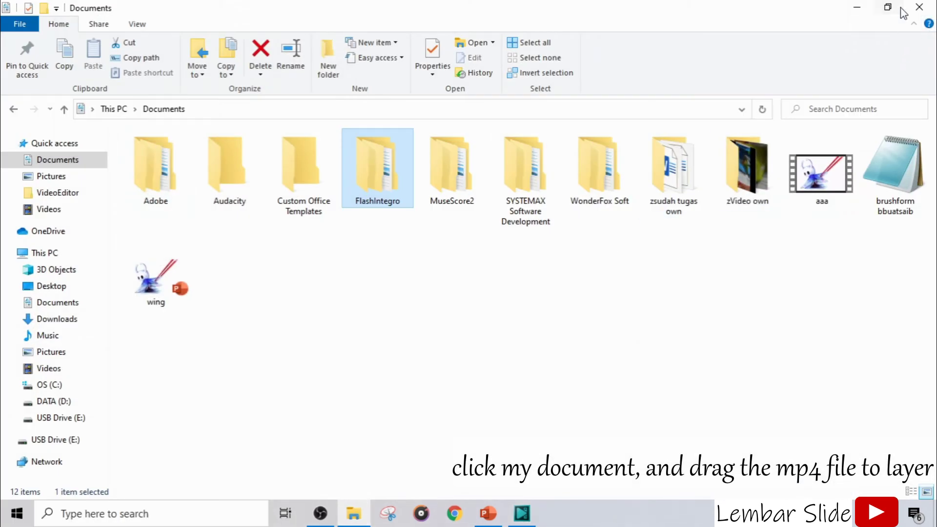
Drag aaa.mp4 from the Documents folder onto Layer 1 of the timeline
left_click(901, 9)
left_click_drag(900, 239, 926, 320)
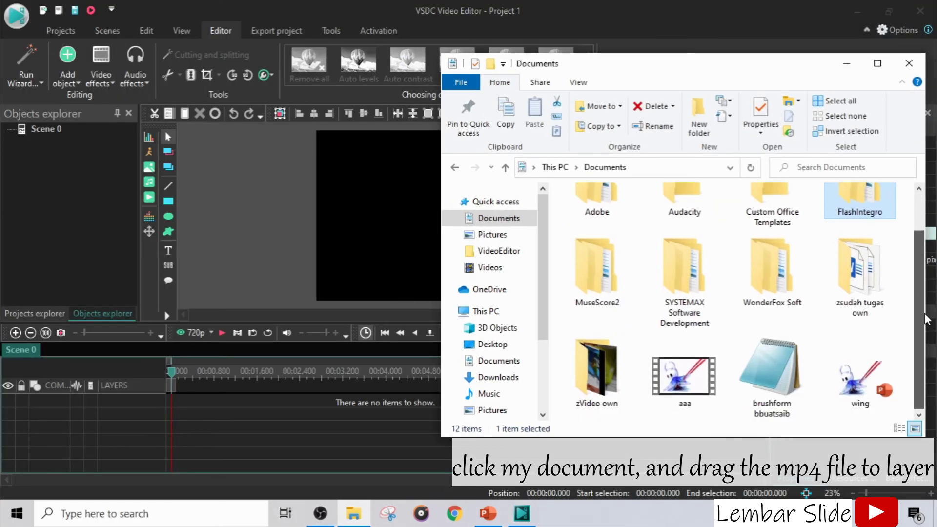
left_click_drag(685, 376, 320, 411)
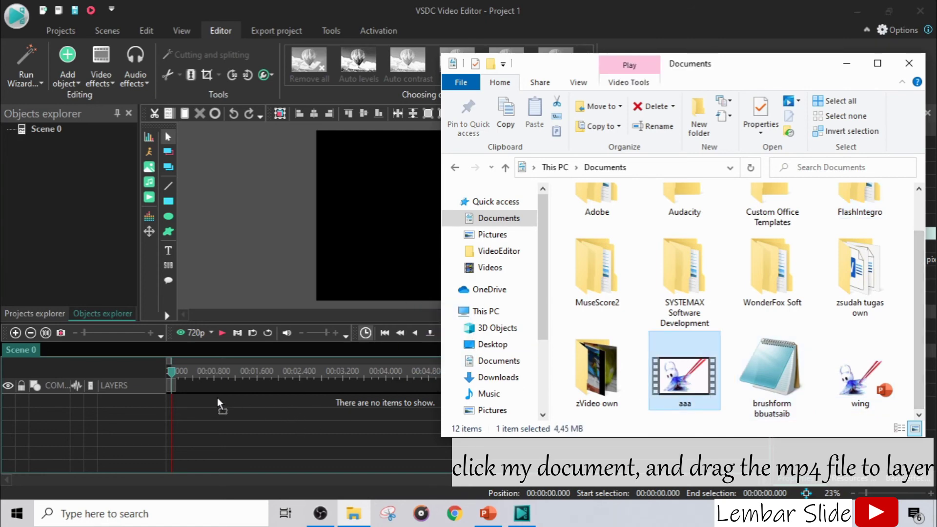
left_click_drag(217, 399, 219, 403)
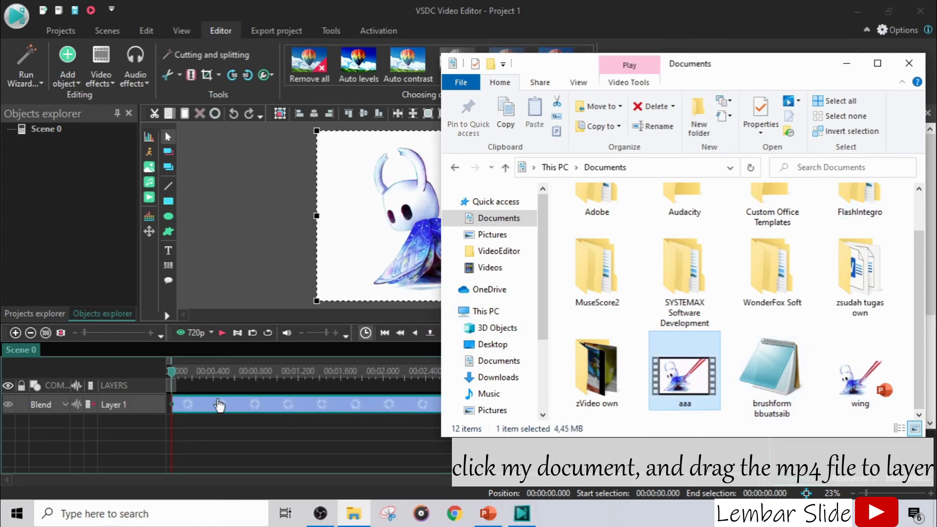
left_click(847, 63)
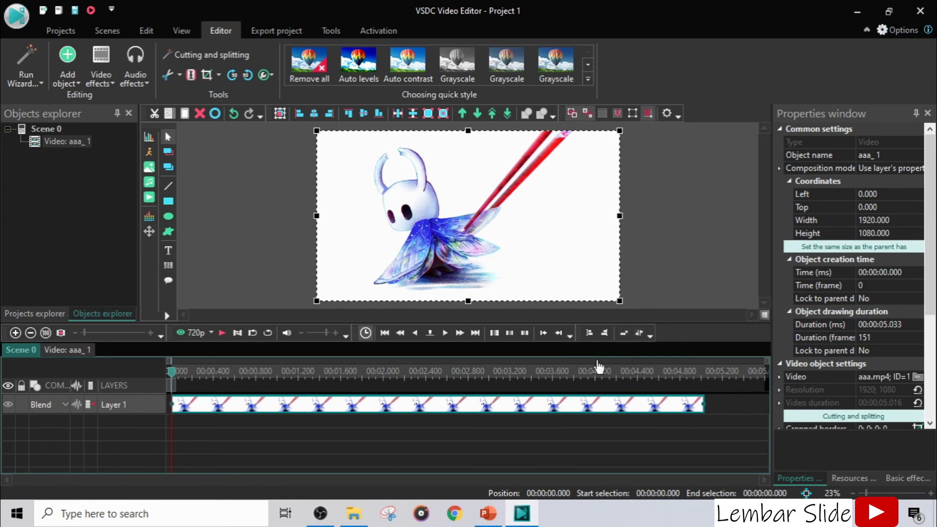
Play the clip and step frame by frame to put the playhead at 3.933 seconds
left_click(221, 333)
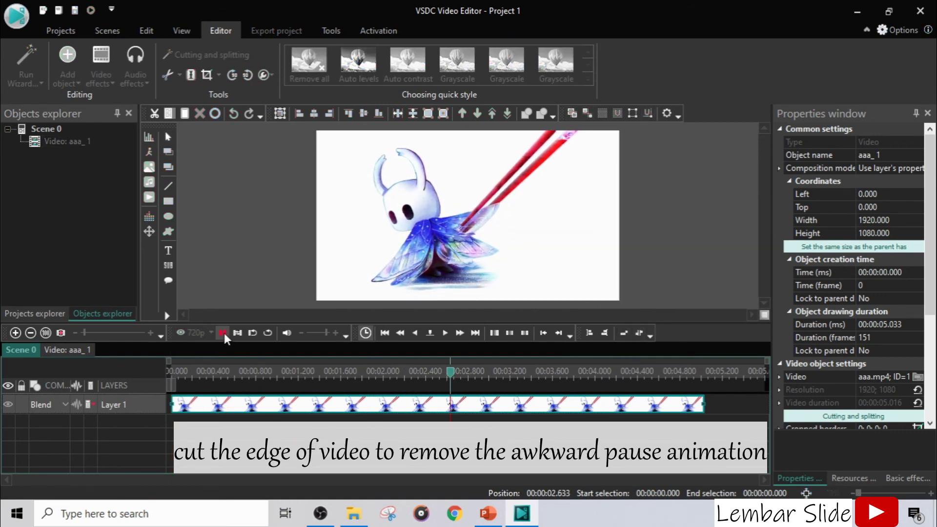
left_click(224, 333)
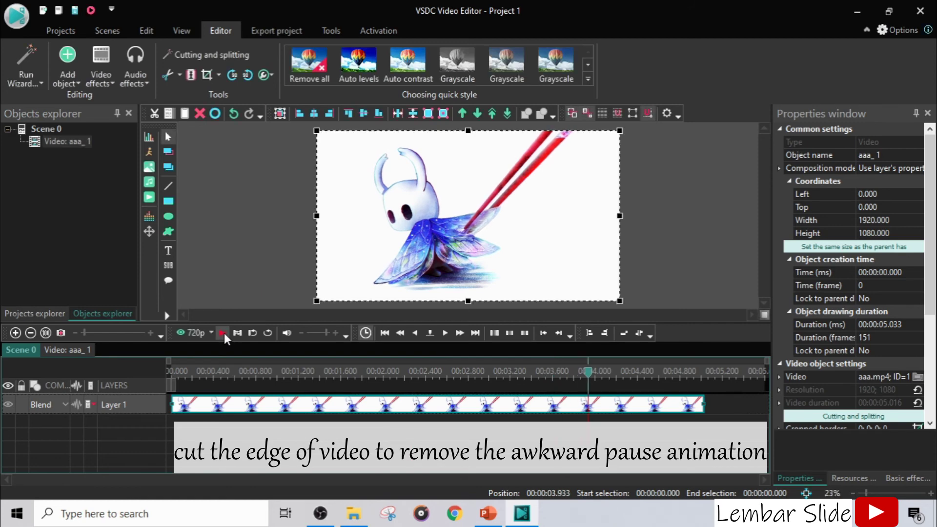
left_click(446, 332)
left_click(446, 332)
left_click(415, 332)
left_click(415, 333)
Split the clip at 3.933 s and delete the trailing pause piece
key("ctrl+k")
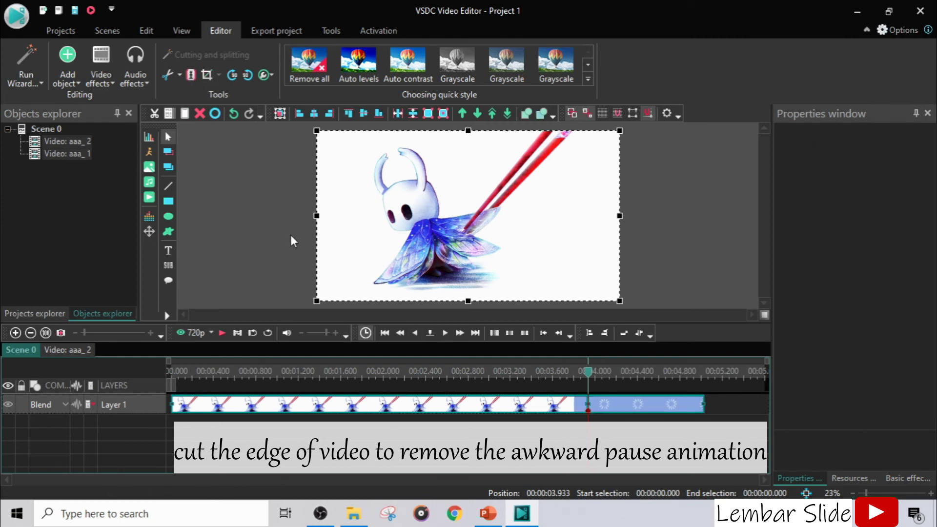
left_click(673, 413)
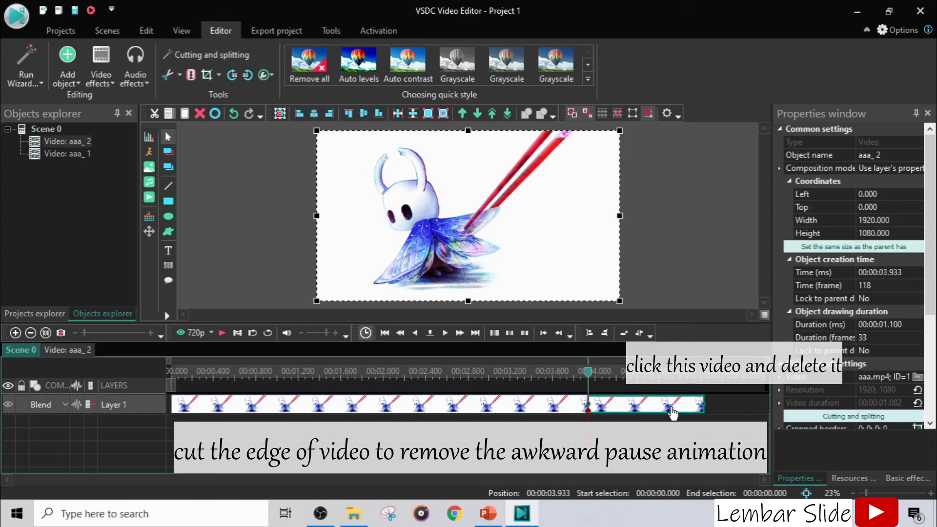
key("Delete")
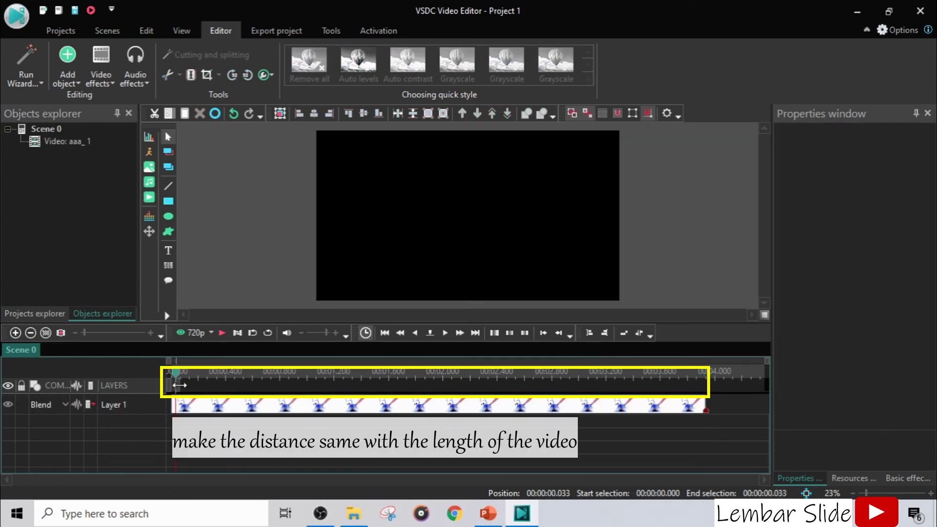
End the scene at the 3.933-second clip end and preview it in loop playback
left_click_drag(179, 385, 707, 385)
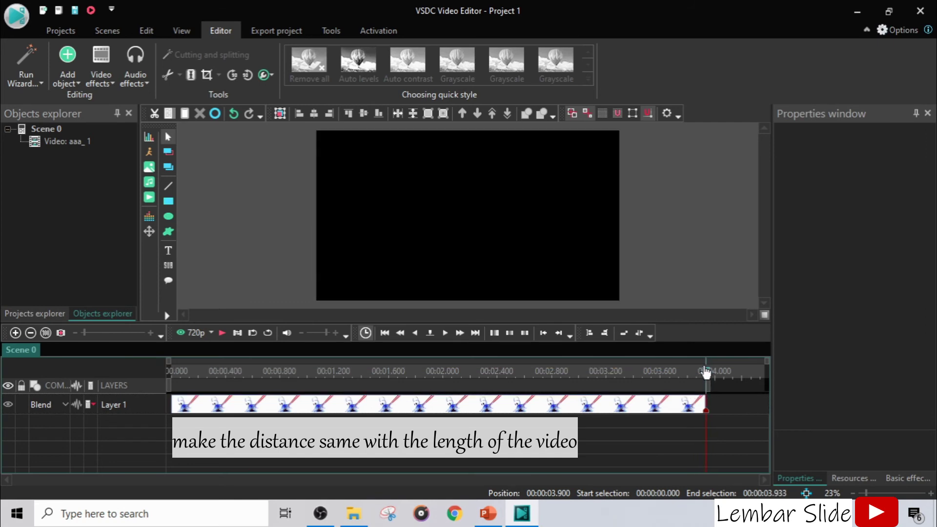
left_click(222, 333)
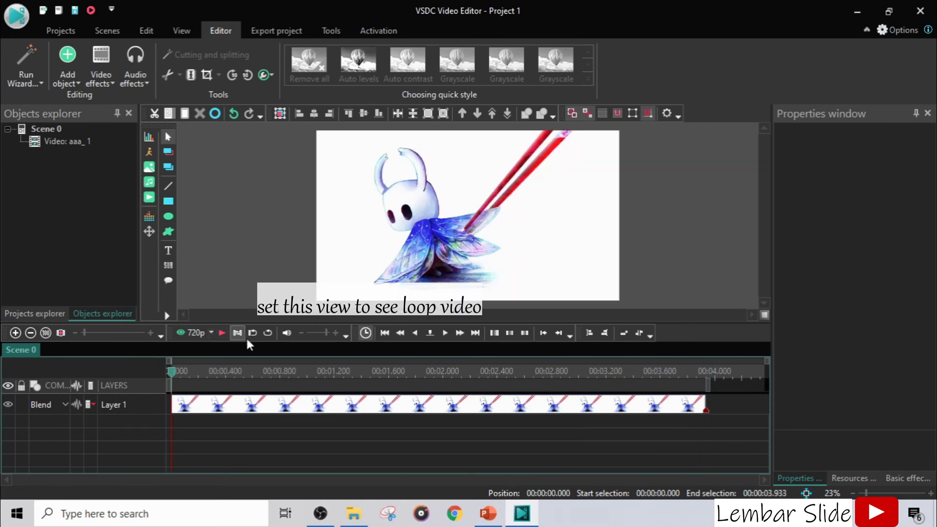
left_click(220, 333)
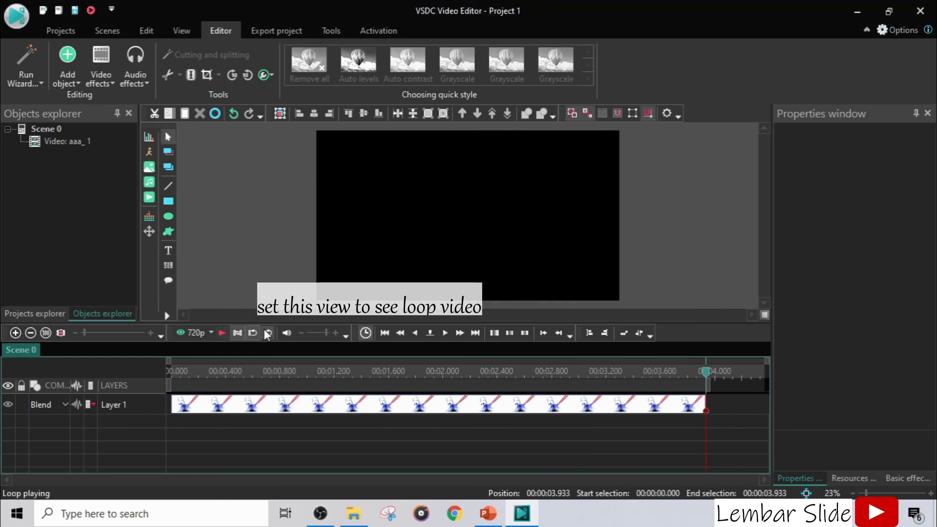
left_click(226, 335)
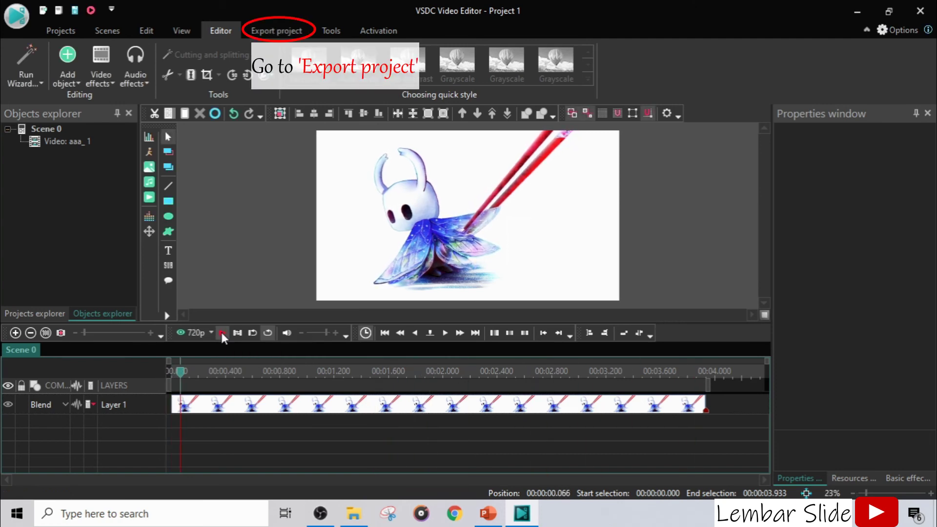
Export the project as Project 1.gif (720×404, 30 fps) into the Documents folder
left_click(303, 32)
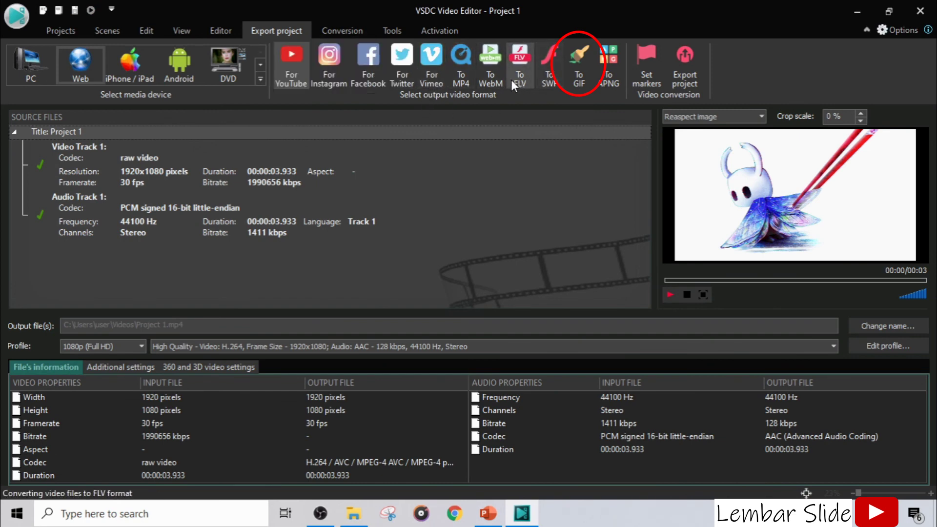
left_click(585, 71)
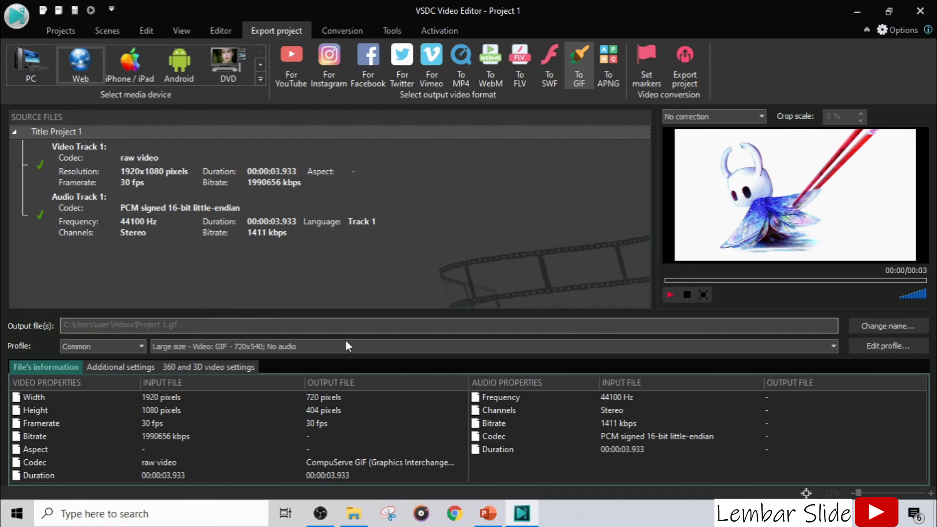
left_click(896, 324)
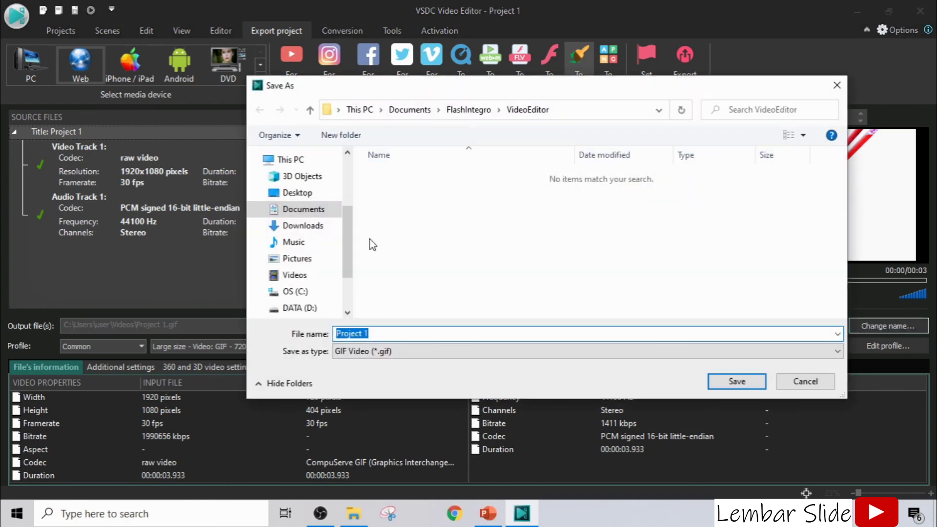
left_click(303, 209)
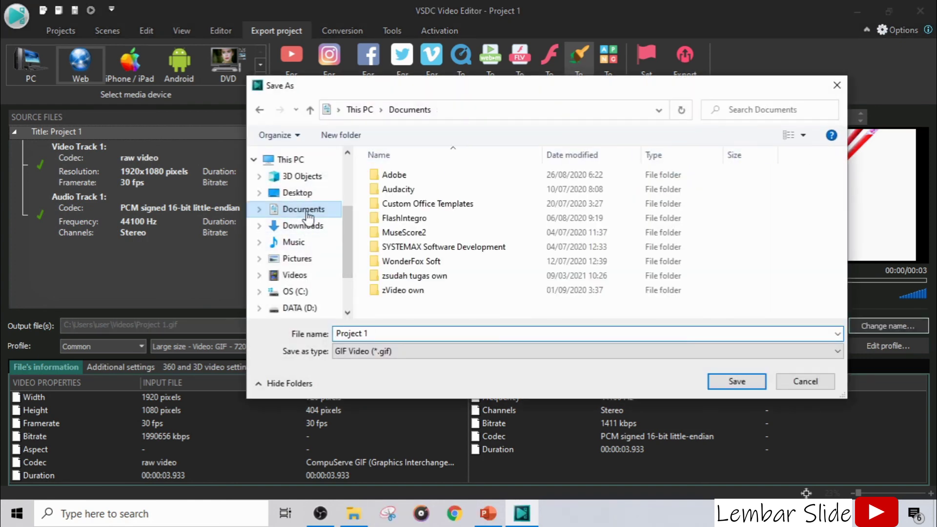
left_click(732, 387)
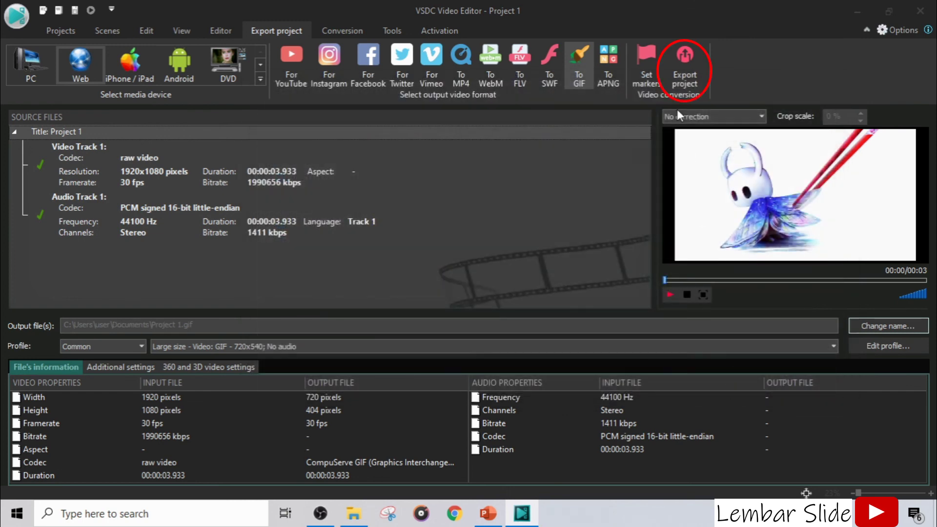
left_click(679, 70)
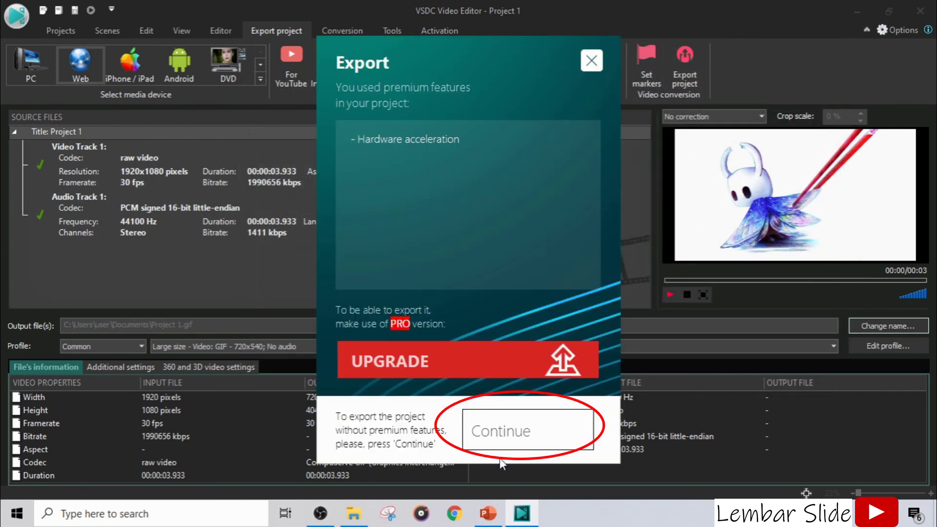
left_click(502, 439)
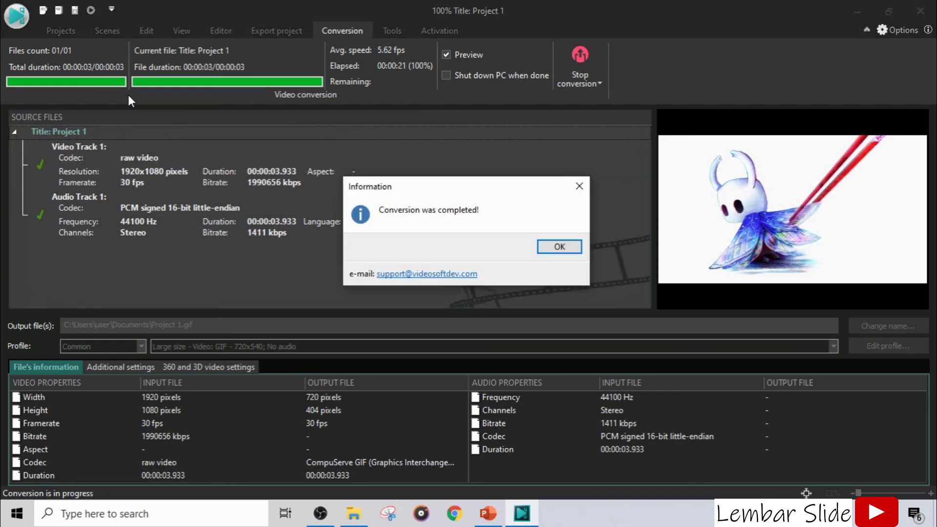
Open Project 1.gif from Documents to preview it in Photos
left_click(544, 246)
left_click(353, 513)
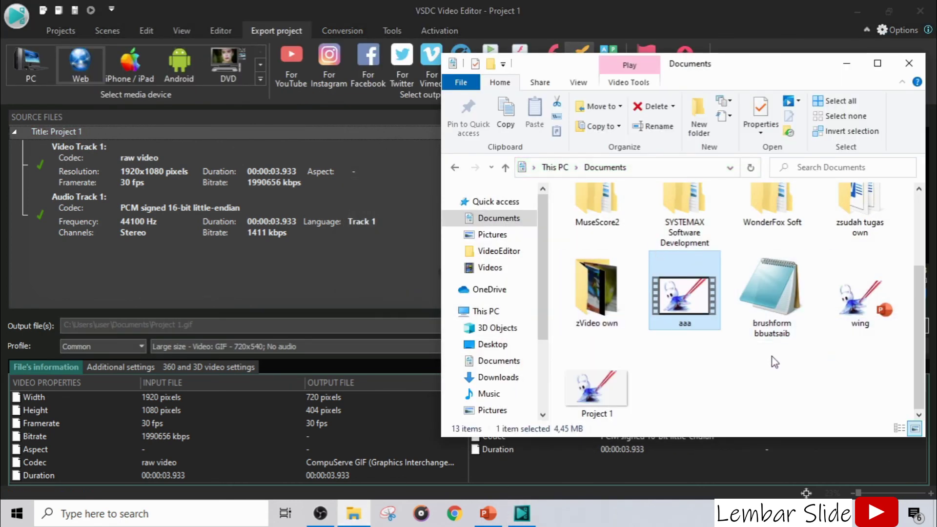
left_click(595, 386)
left_click(847, 63)
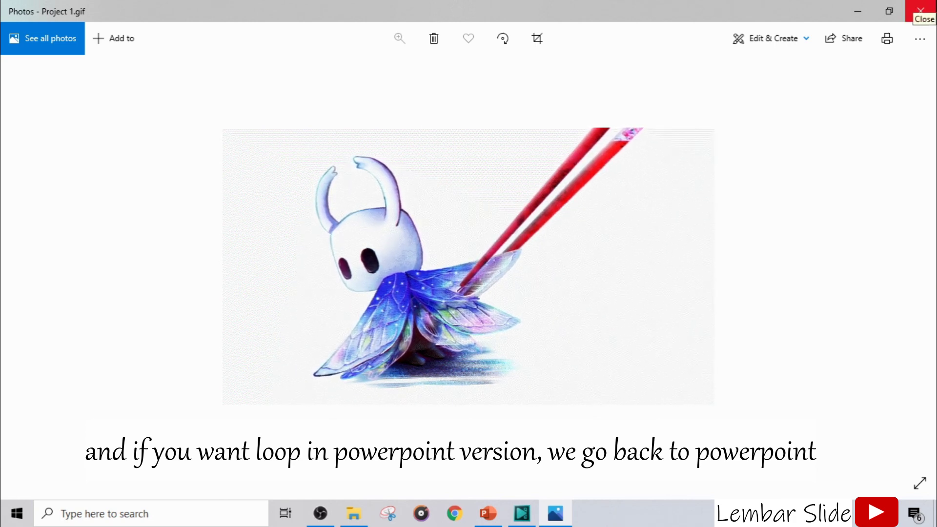
Close Photos and VSDC Free Video Editor without saving the project
left_click(920, 10)
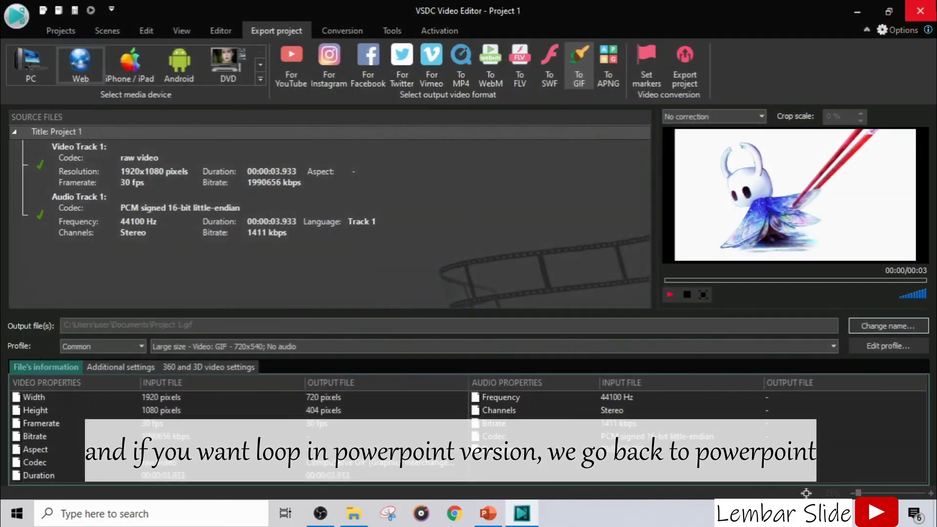
left_click(921, 11)
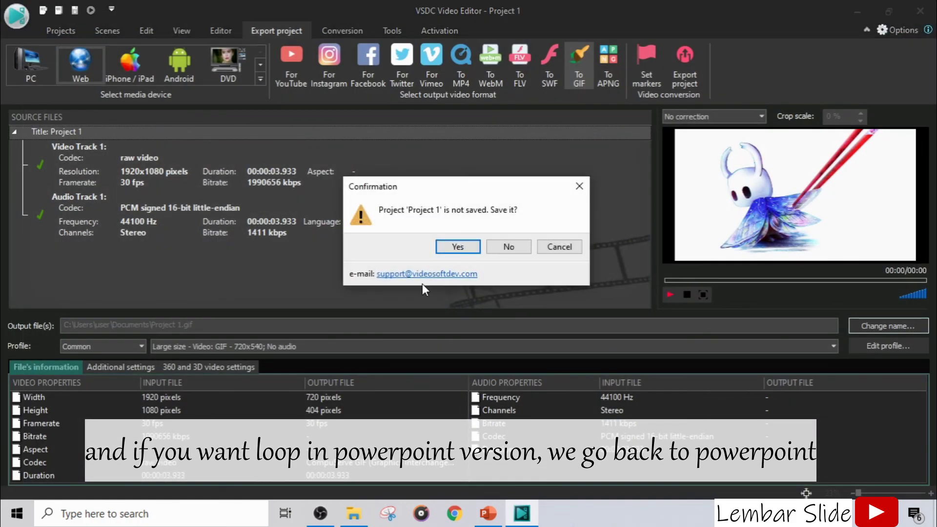
left_click(523, 252)
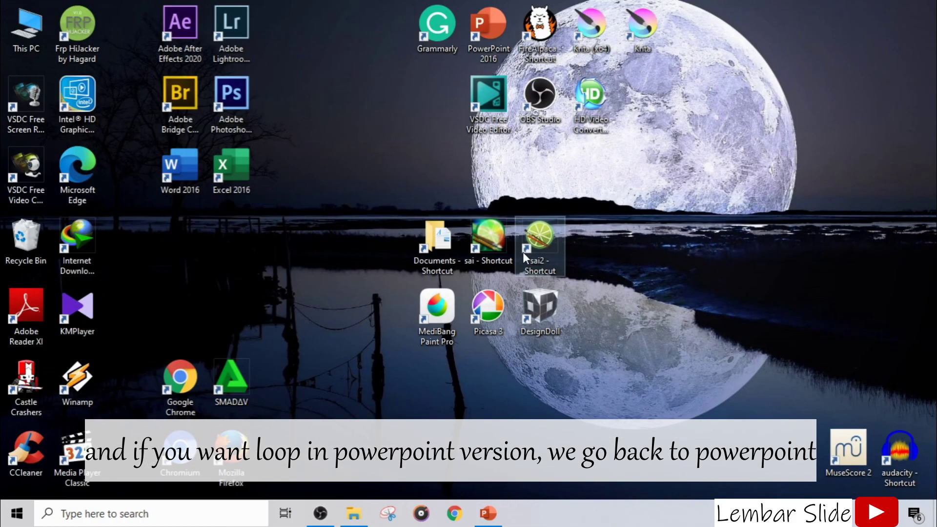
In PowerPoint's Animation Pane, select all animations from Group 2 through Picture 18
left_click(488, 513)
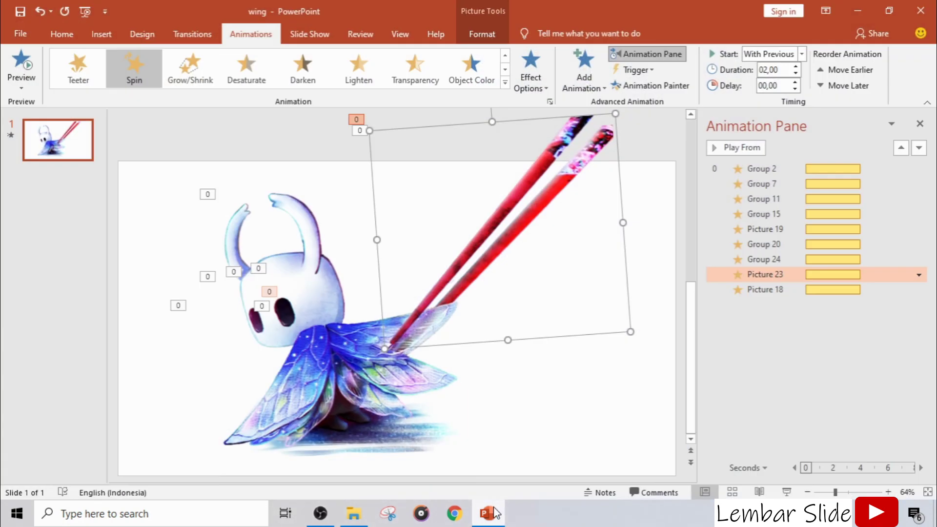
left_click(663, 133)
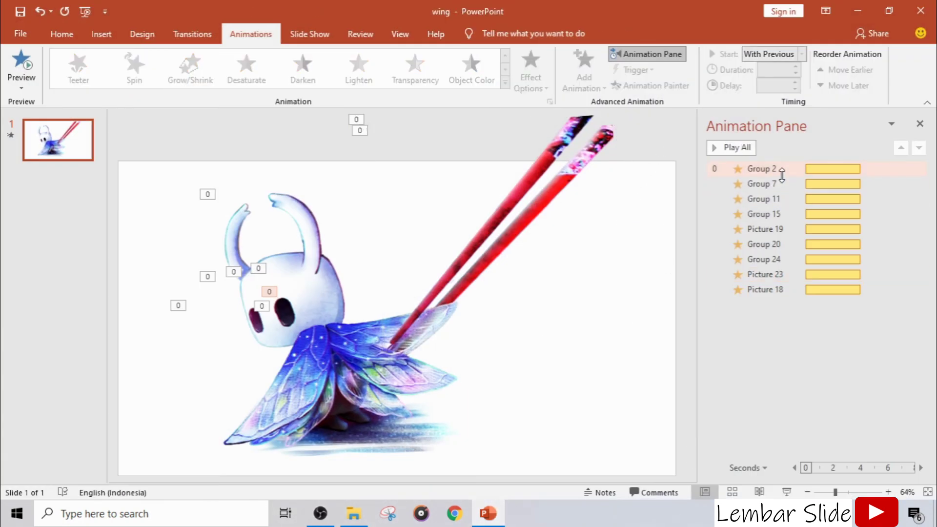
left_click(767, 167)
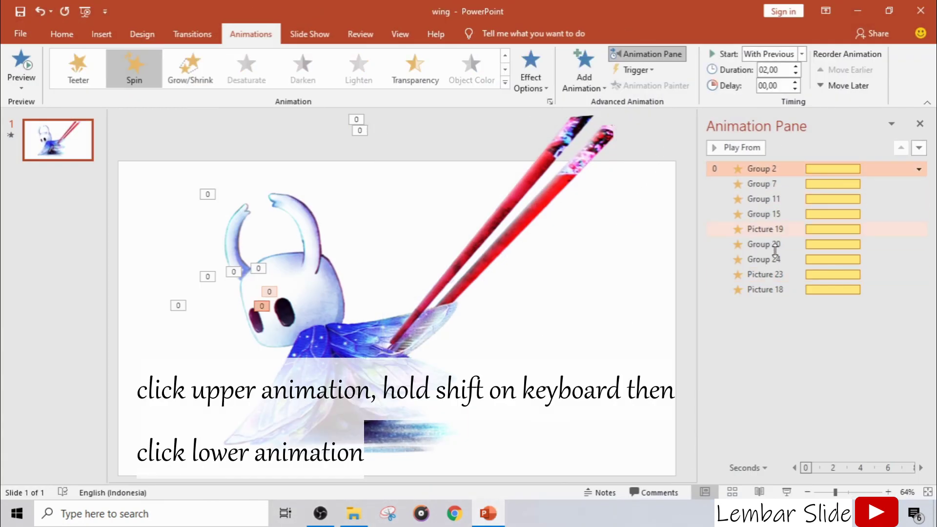
left_click(781, 290, "shift")
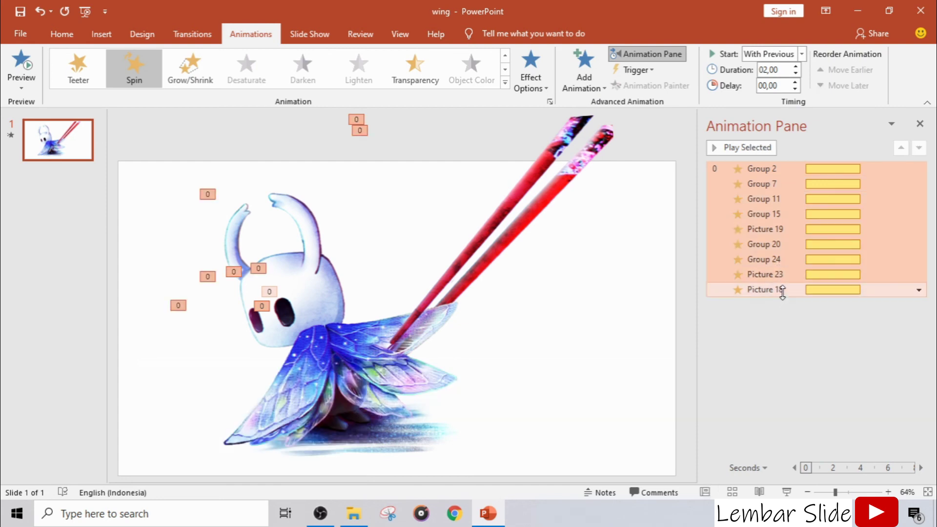
Set the Spin animations' Repeat to Until End of Slide and run the slide show
left_click(918, 291)
left_click(876, 370)
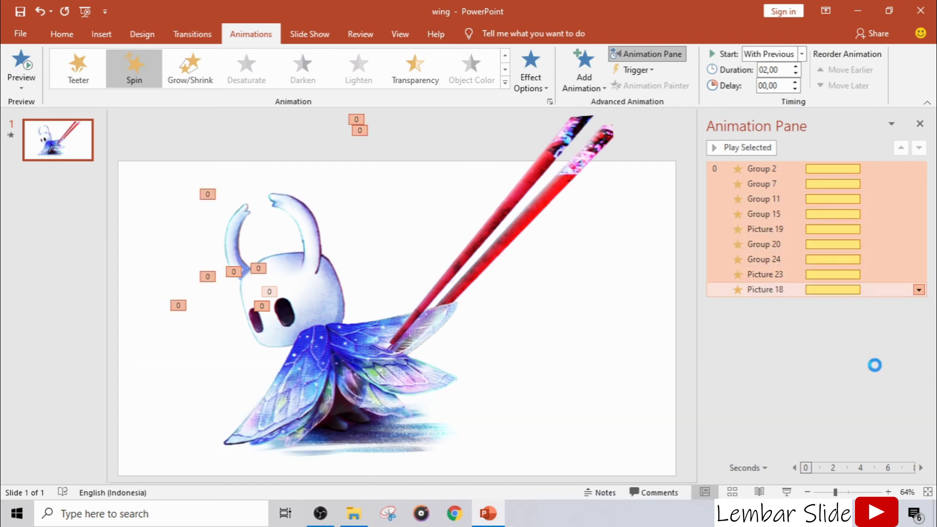
left_click_drag(378, 221, 574, 90)
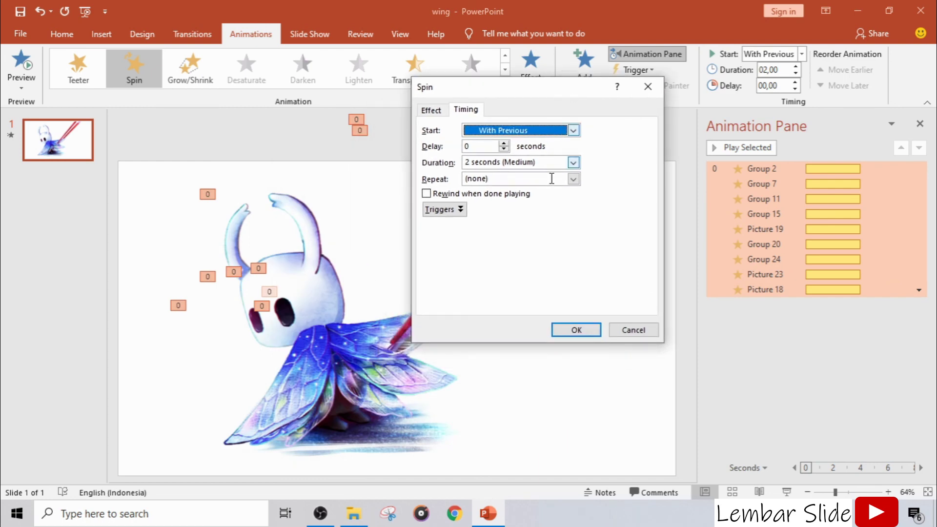
left_click(573, 178)
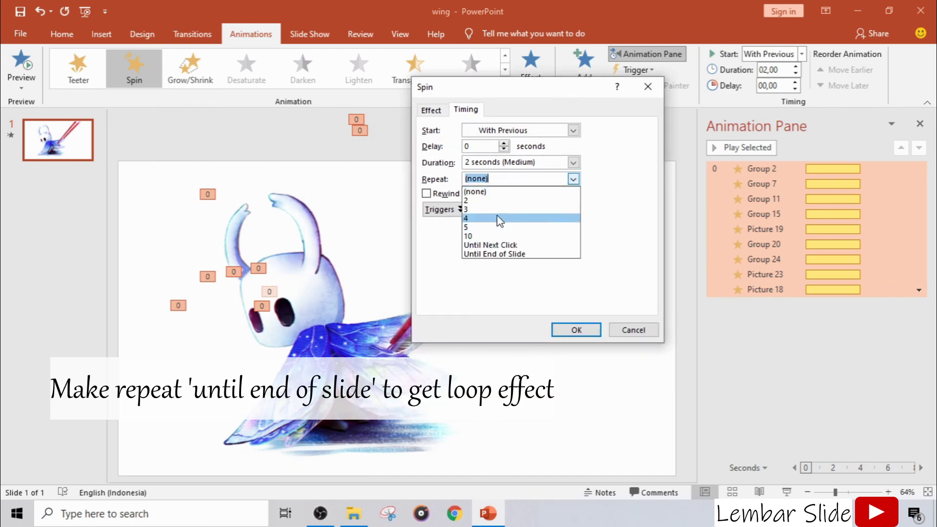
left_click(496, 254)
left_click(576, 330)
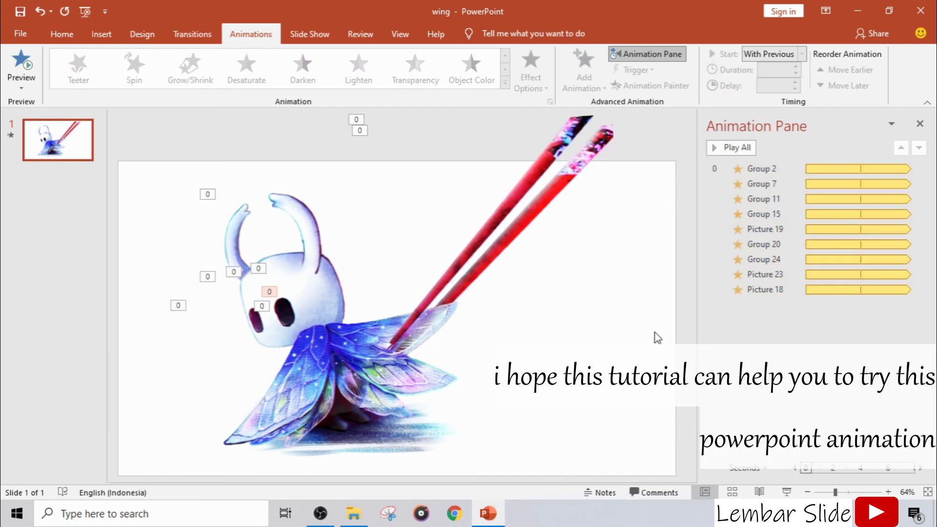
left_click(795, 494)
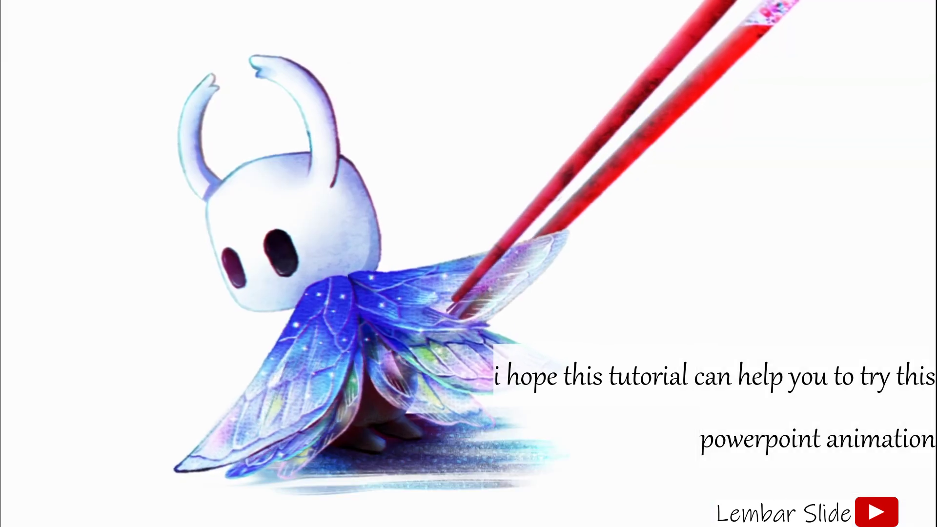